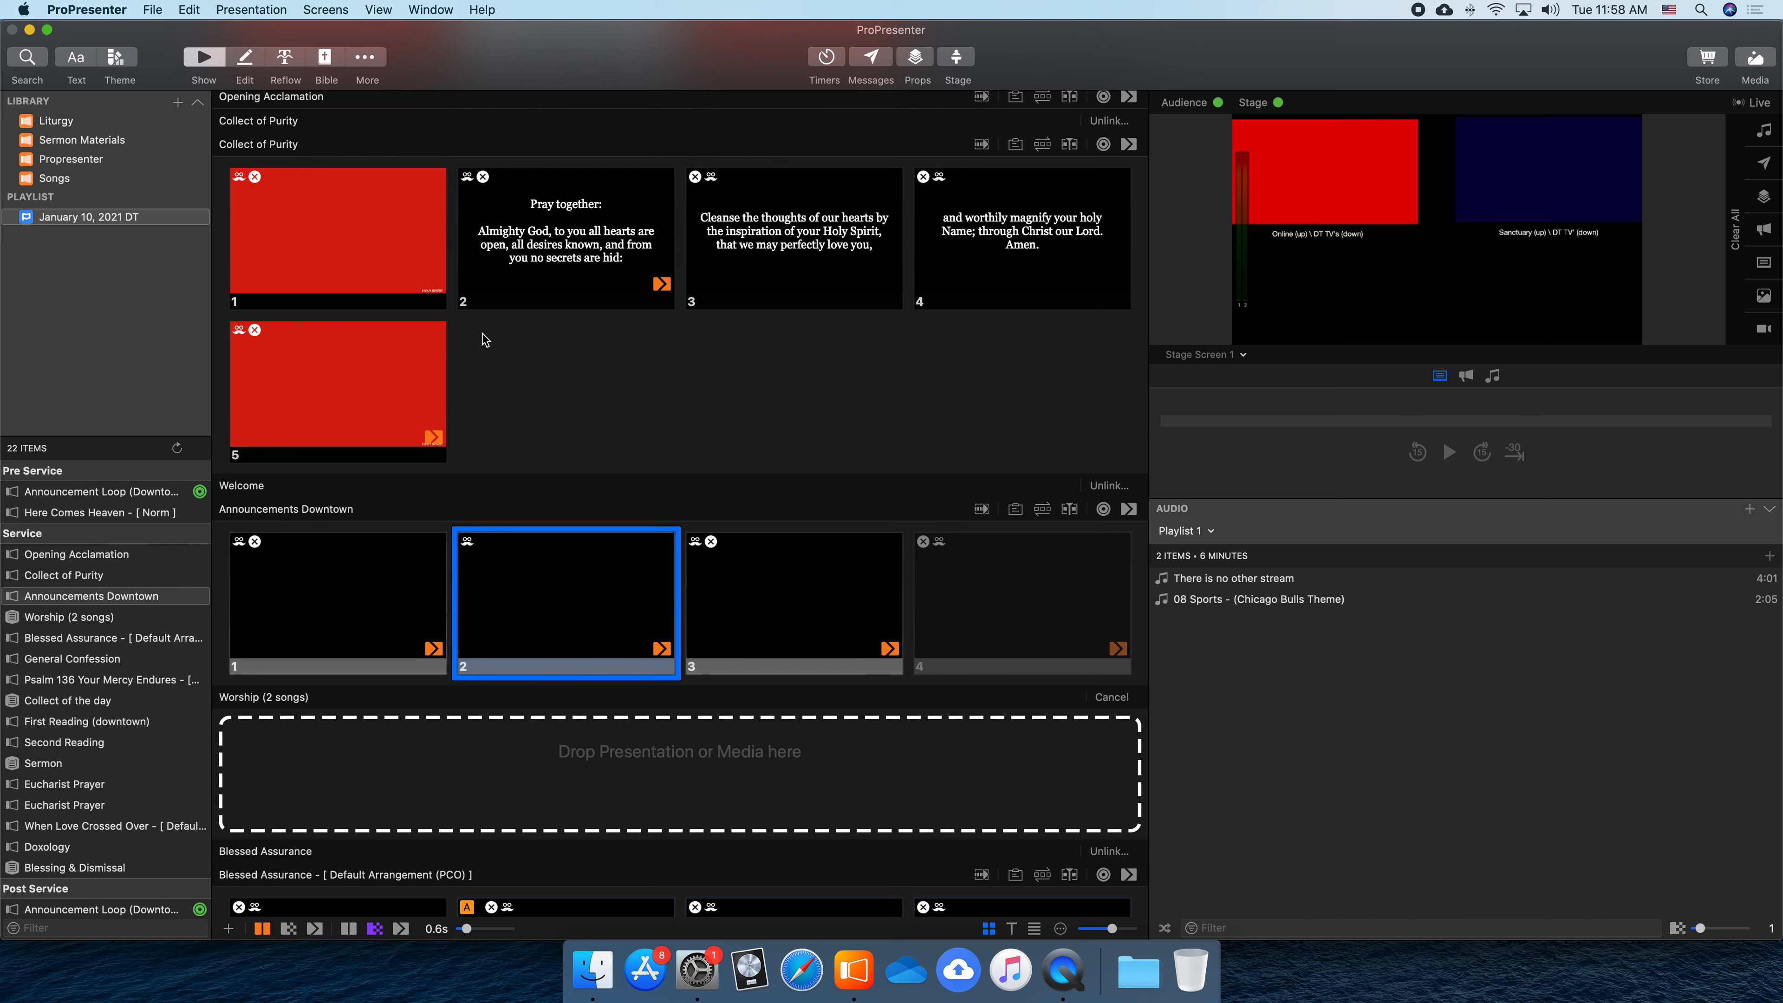
Show and enlarge the media bin, and add the Main Campus Text to give image to slide 2 of Announcements Downtown
click(1757, 57)
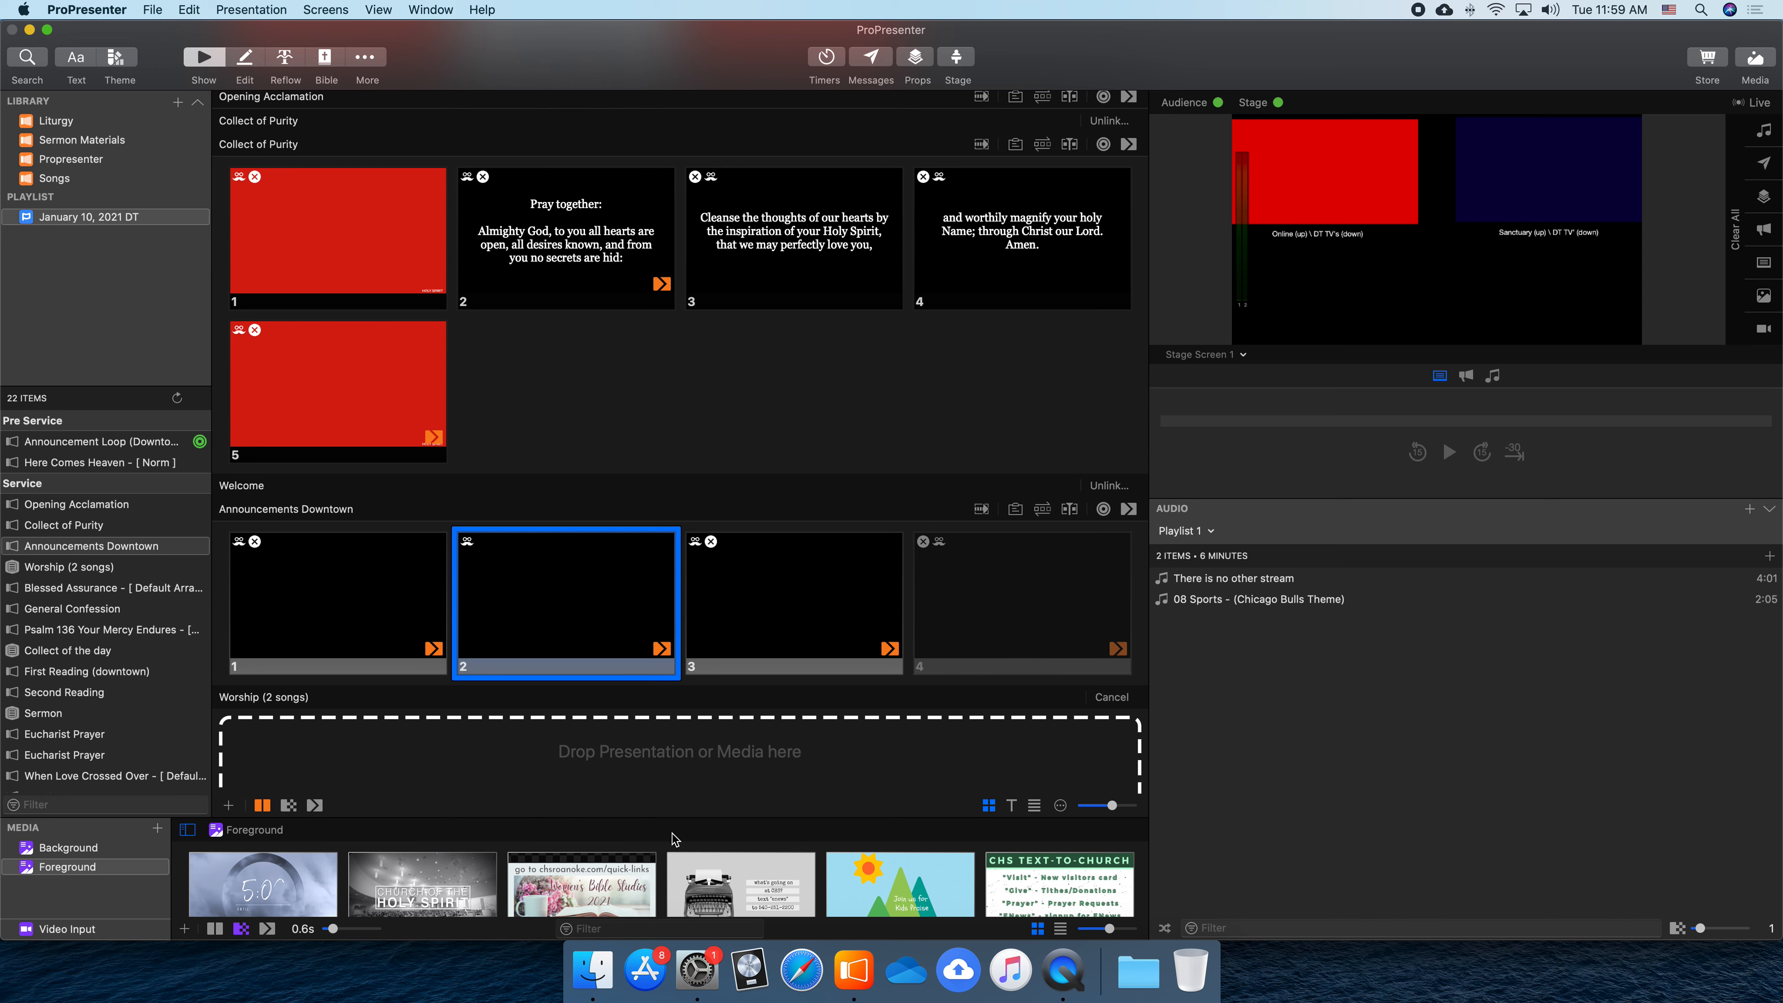
drag(675, 817, 665, 723)
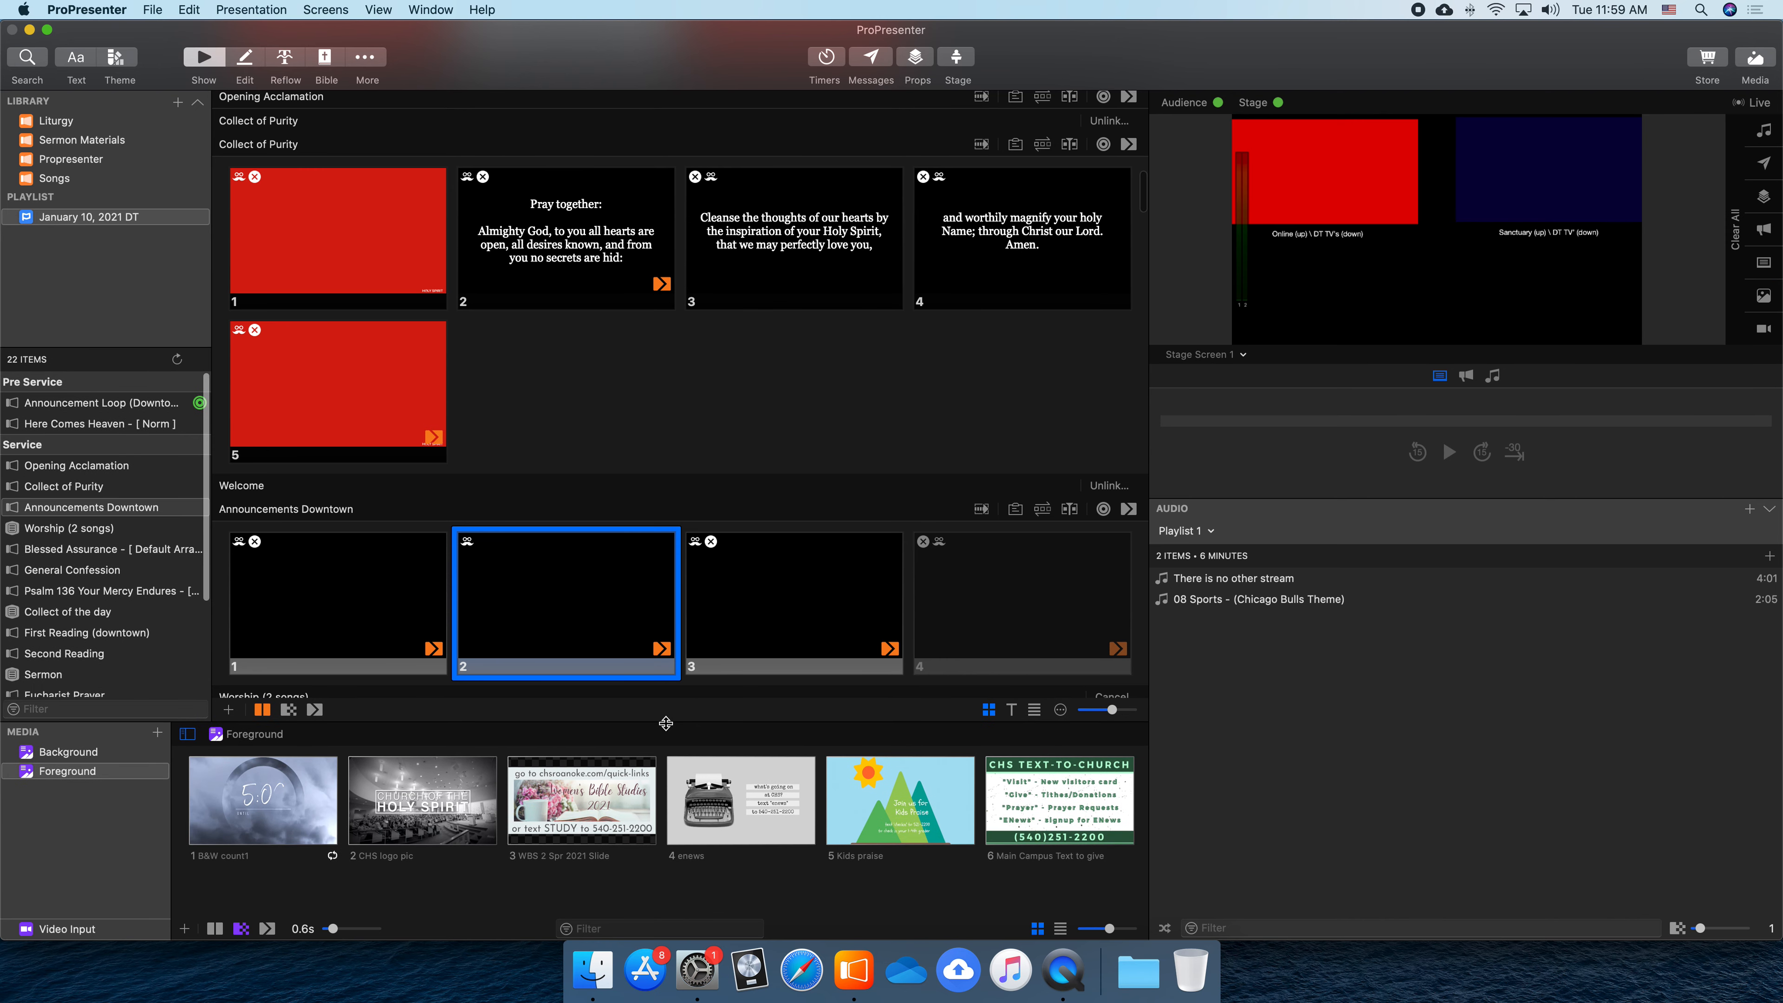
scroll(659, 534, down, 3)
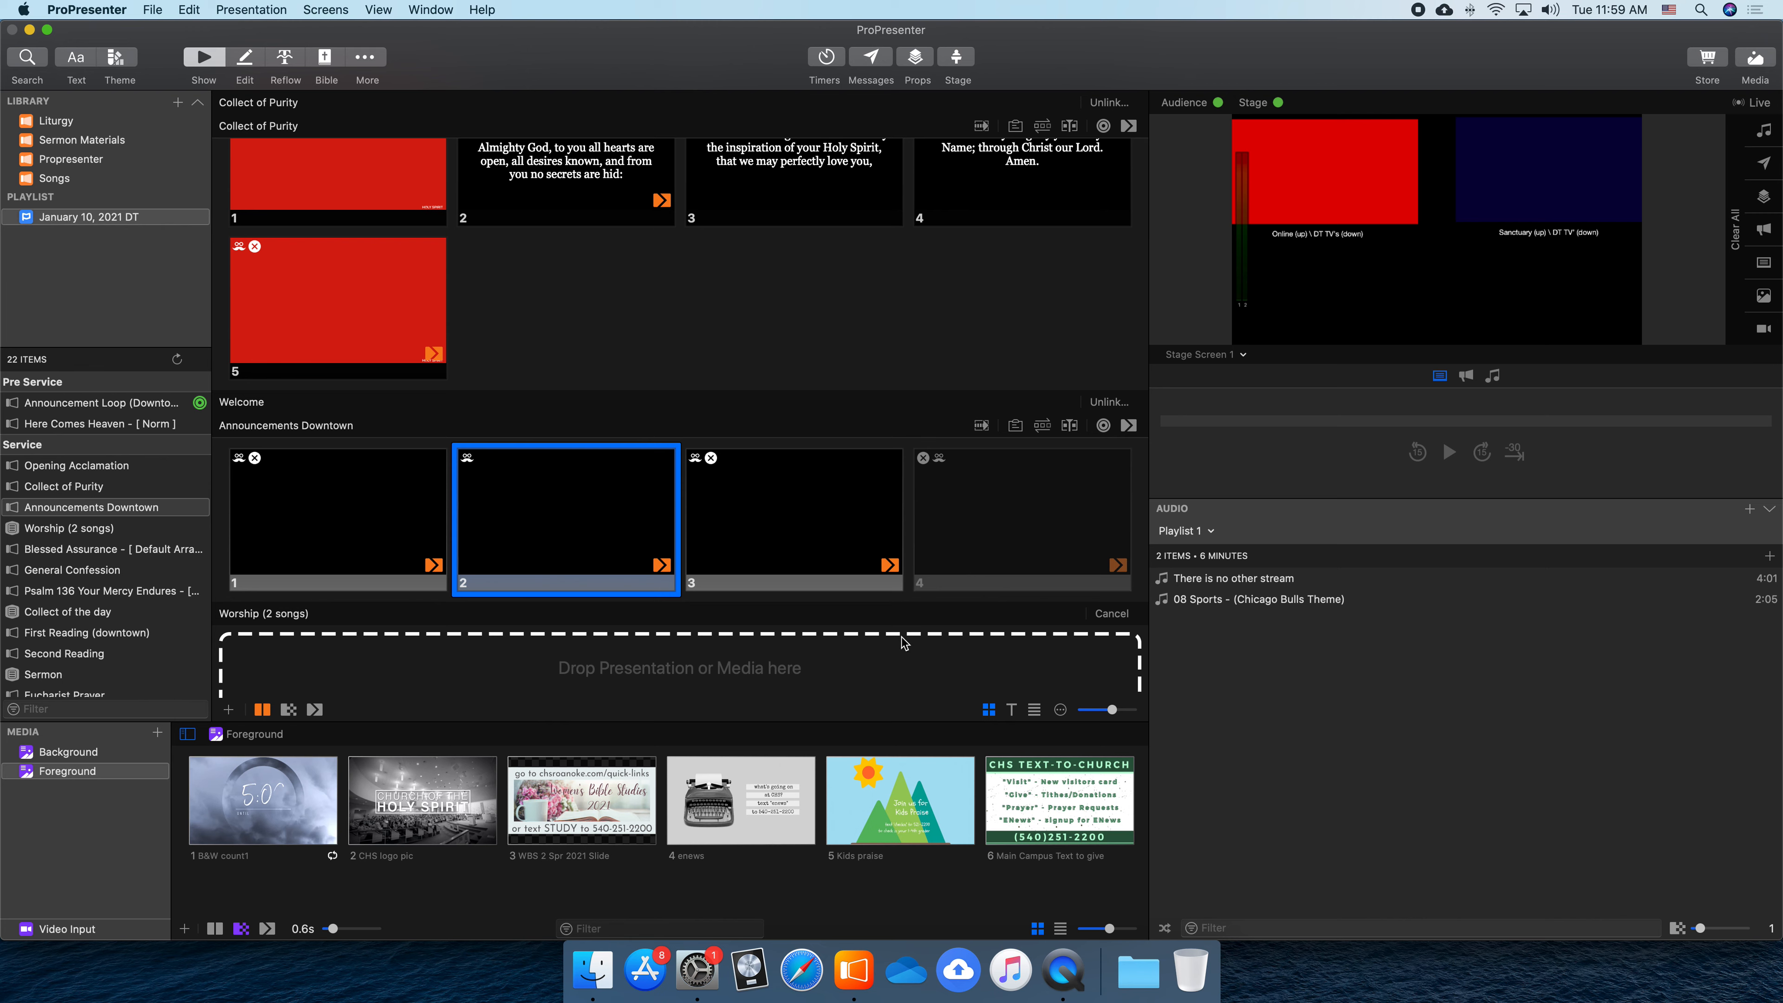
click(1054, 813)
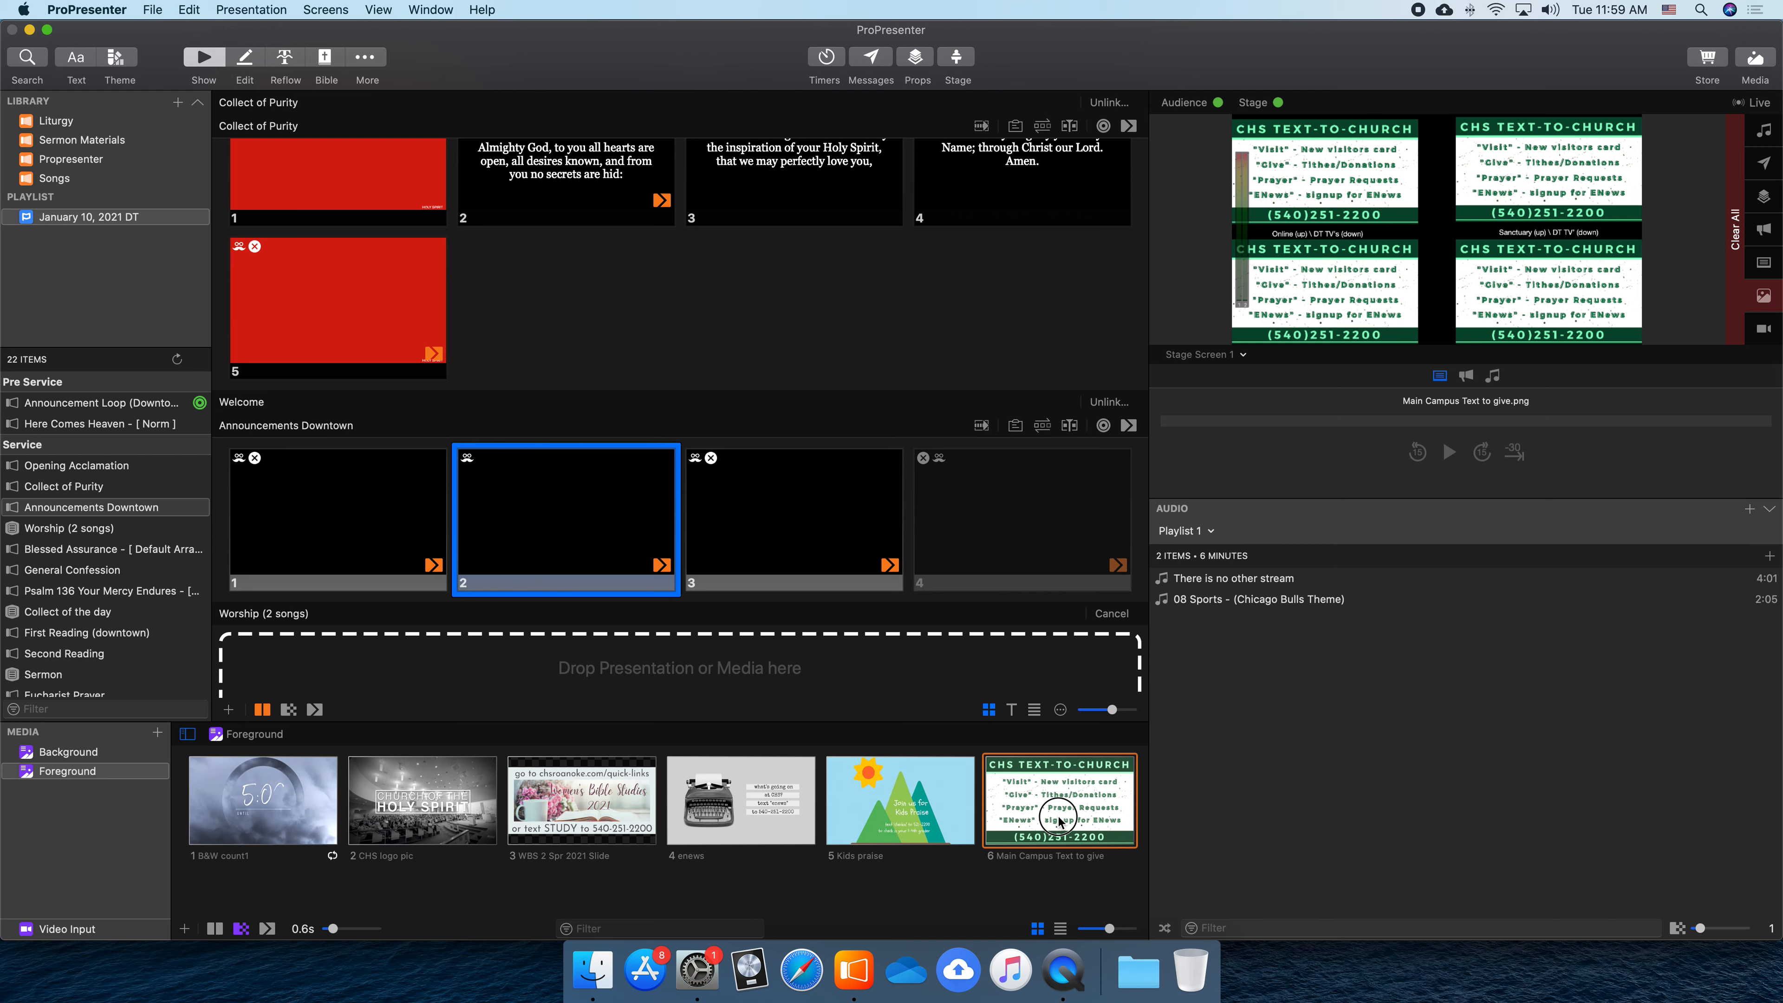
drag(1053, 813, 555, 525)
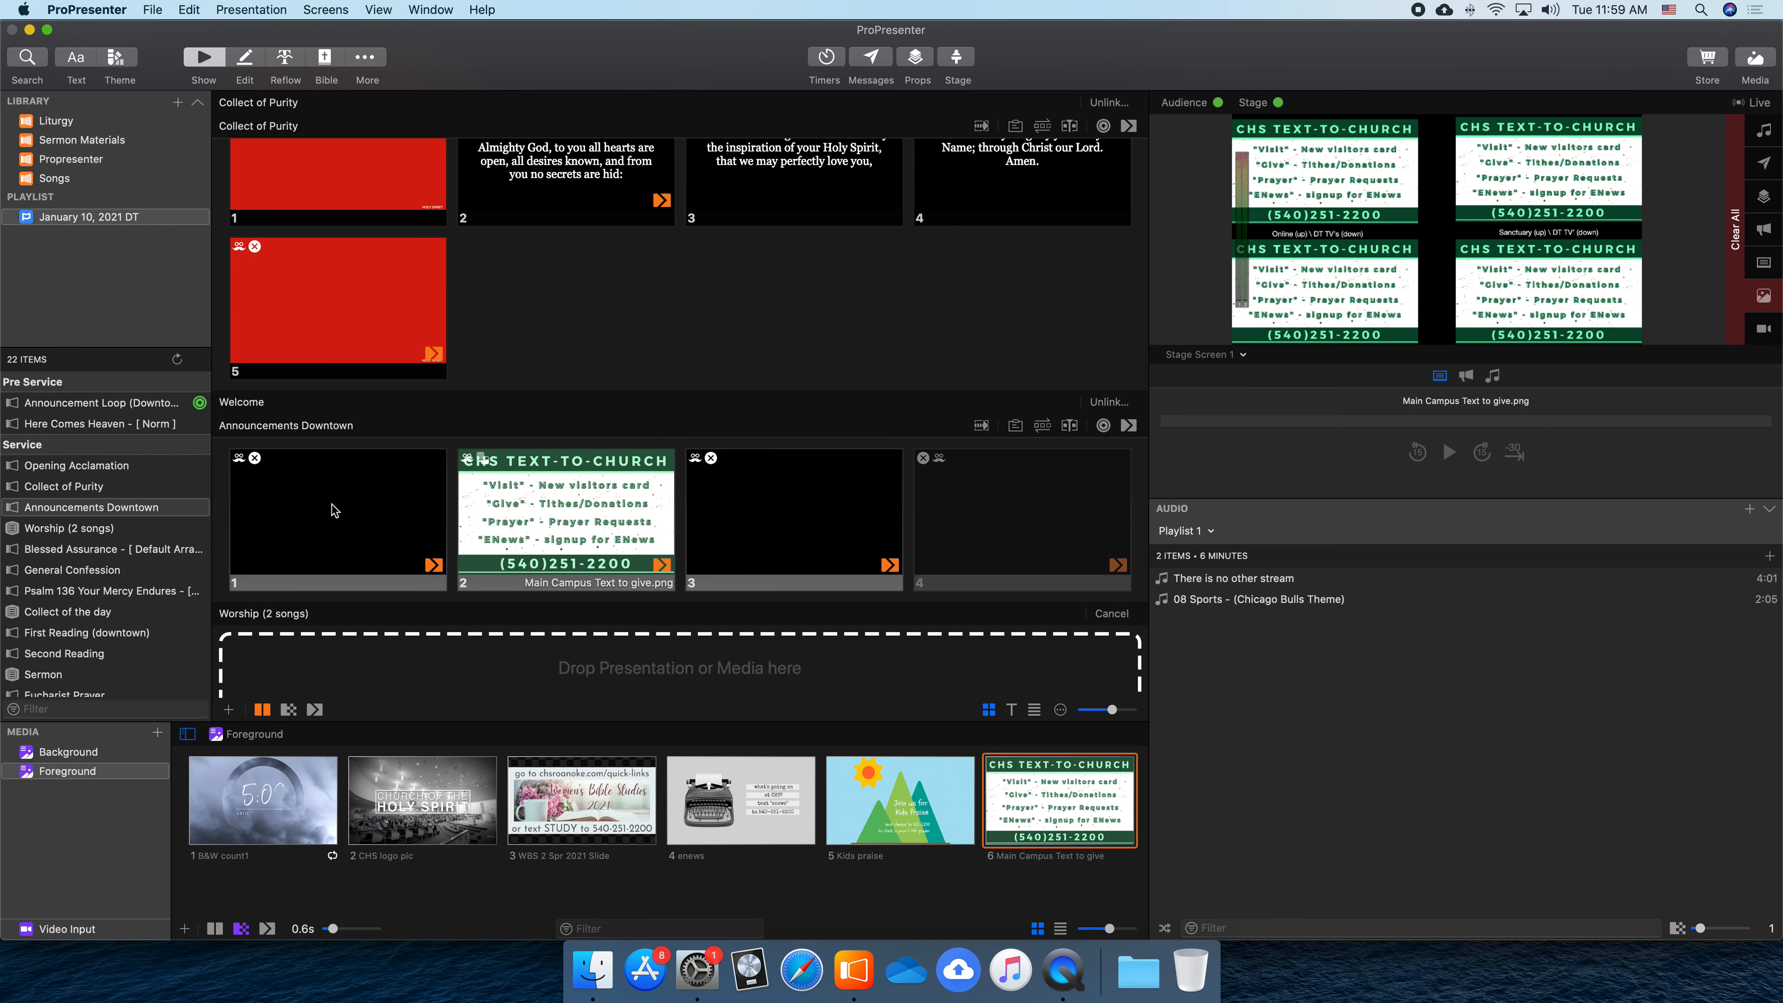
Set the Stage Screen 1 layout to Online & Sanctuary and show announcement slides 1 and 2 live to compare the outputs
click(399, 508)
click(633, 525)
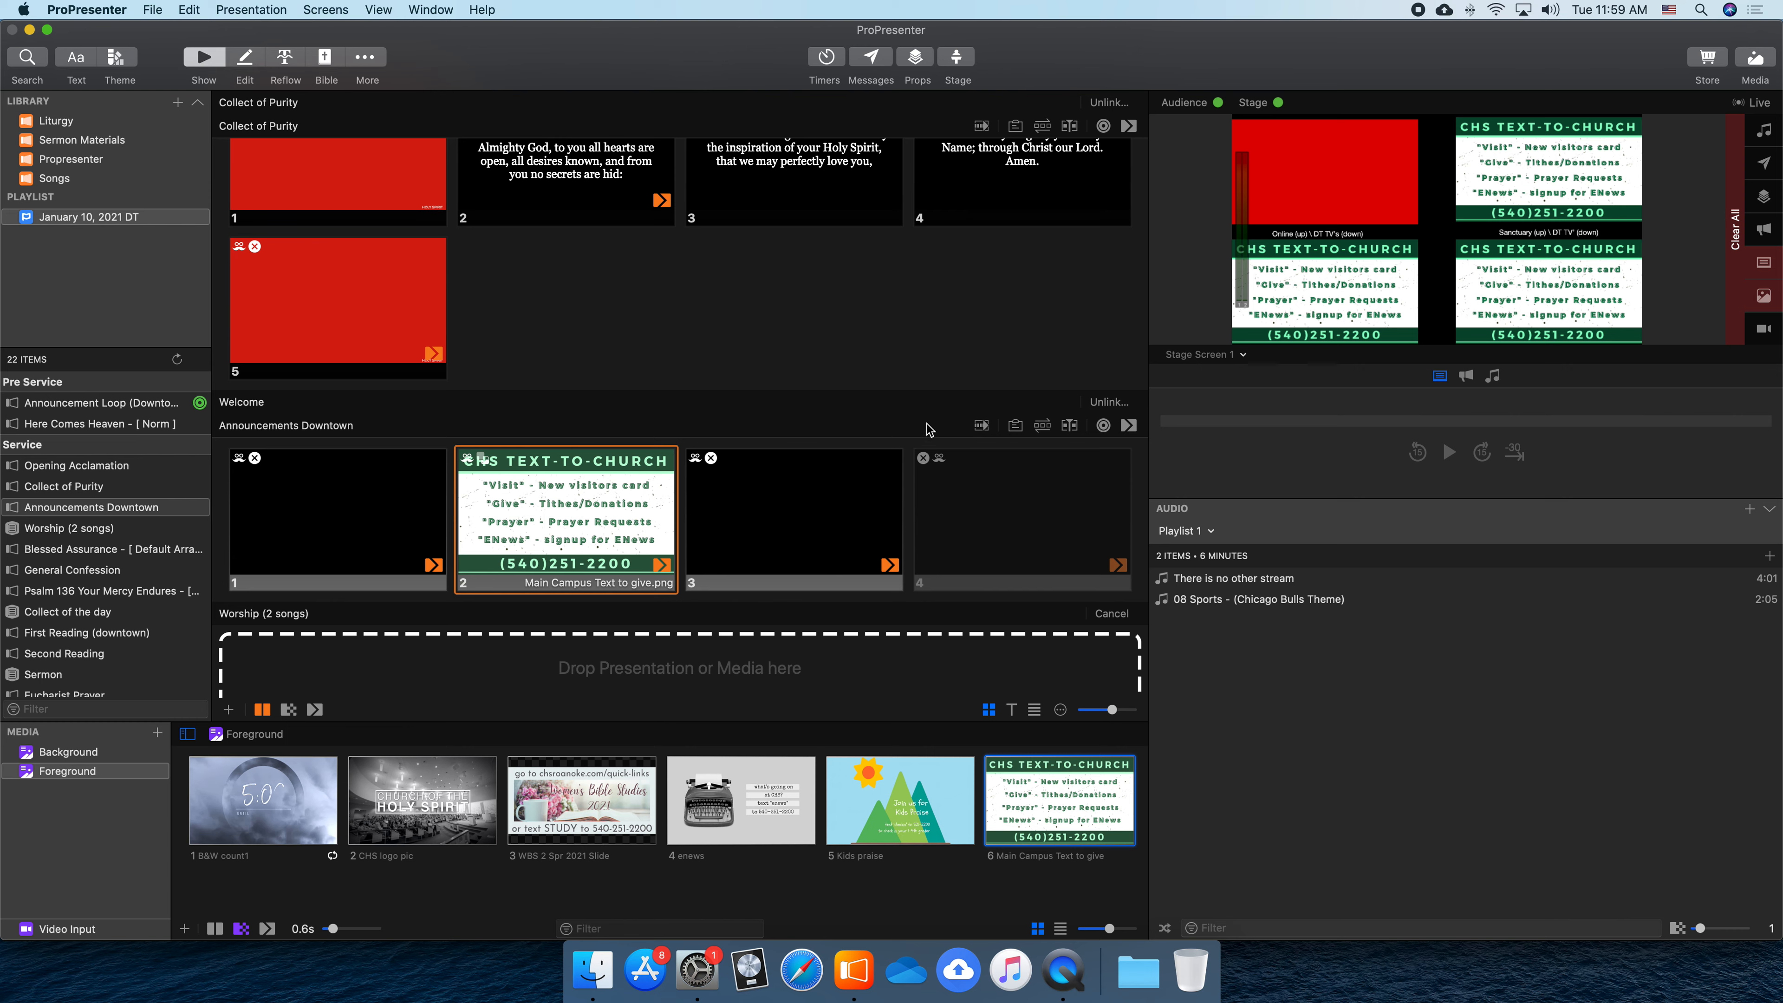
click(342, 7)
mouse_move(388, 64)
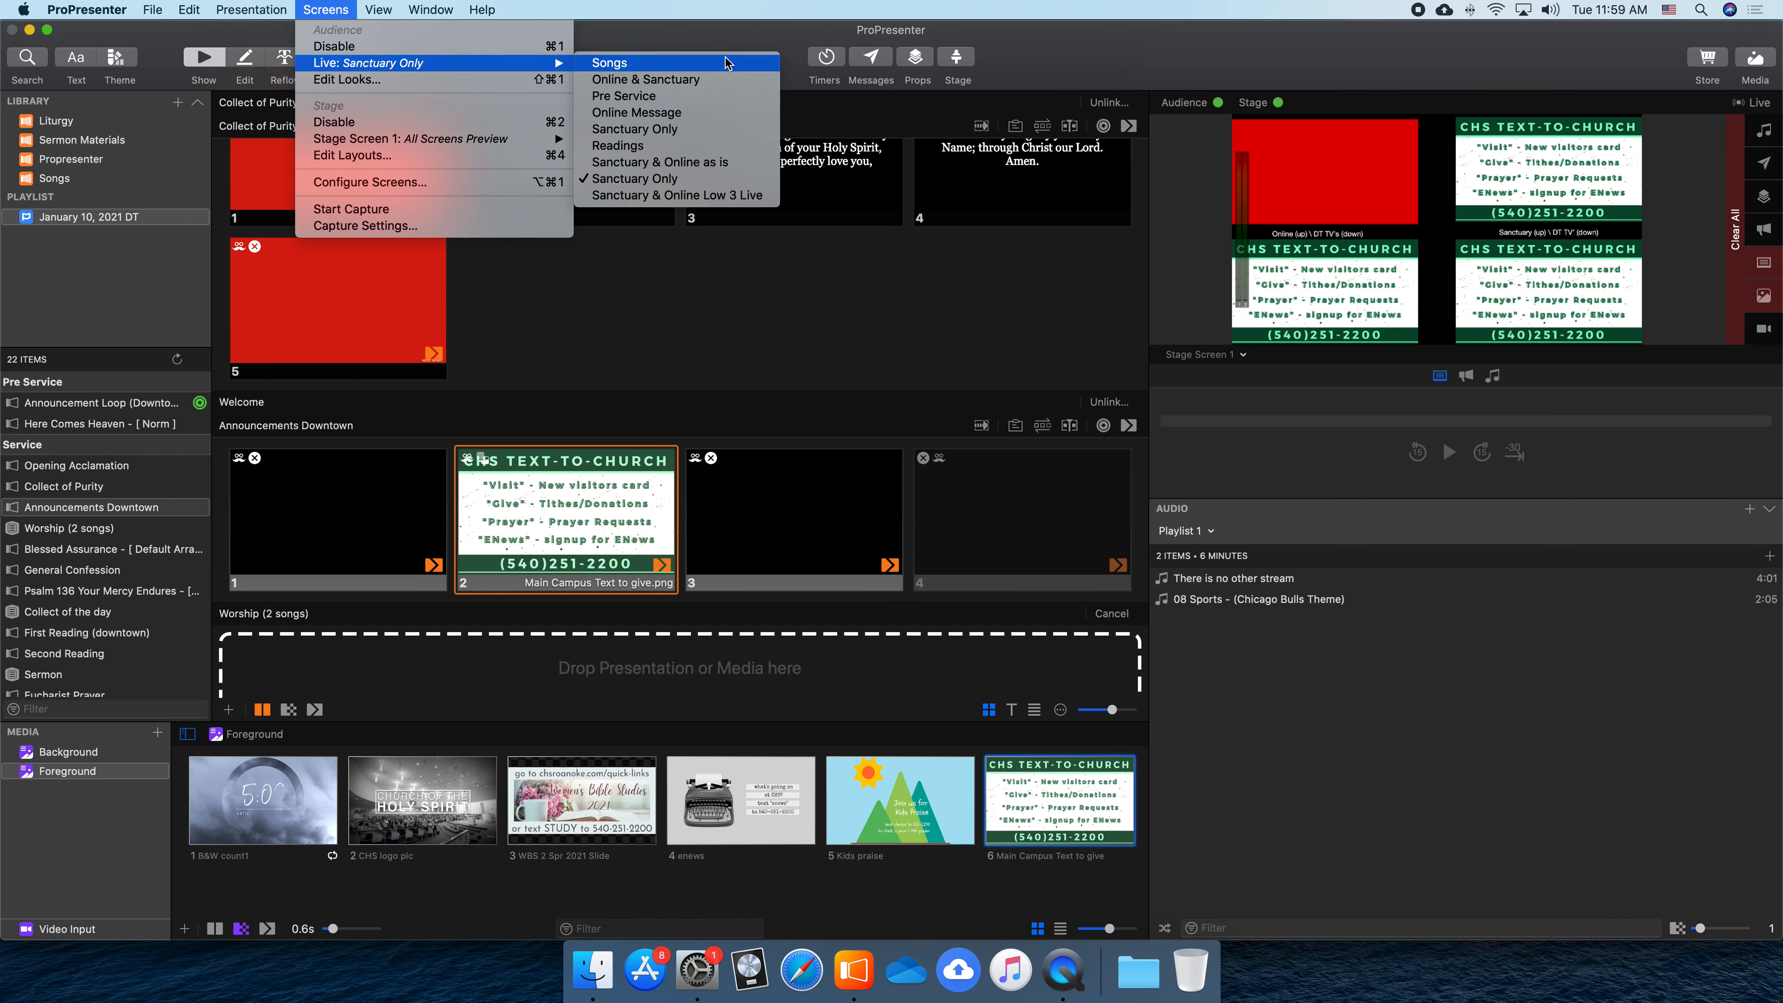
mouse_move(471, 138)
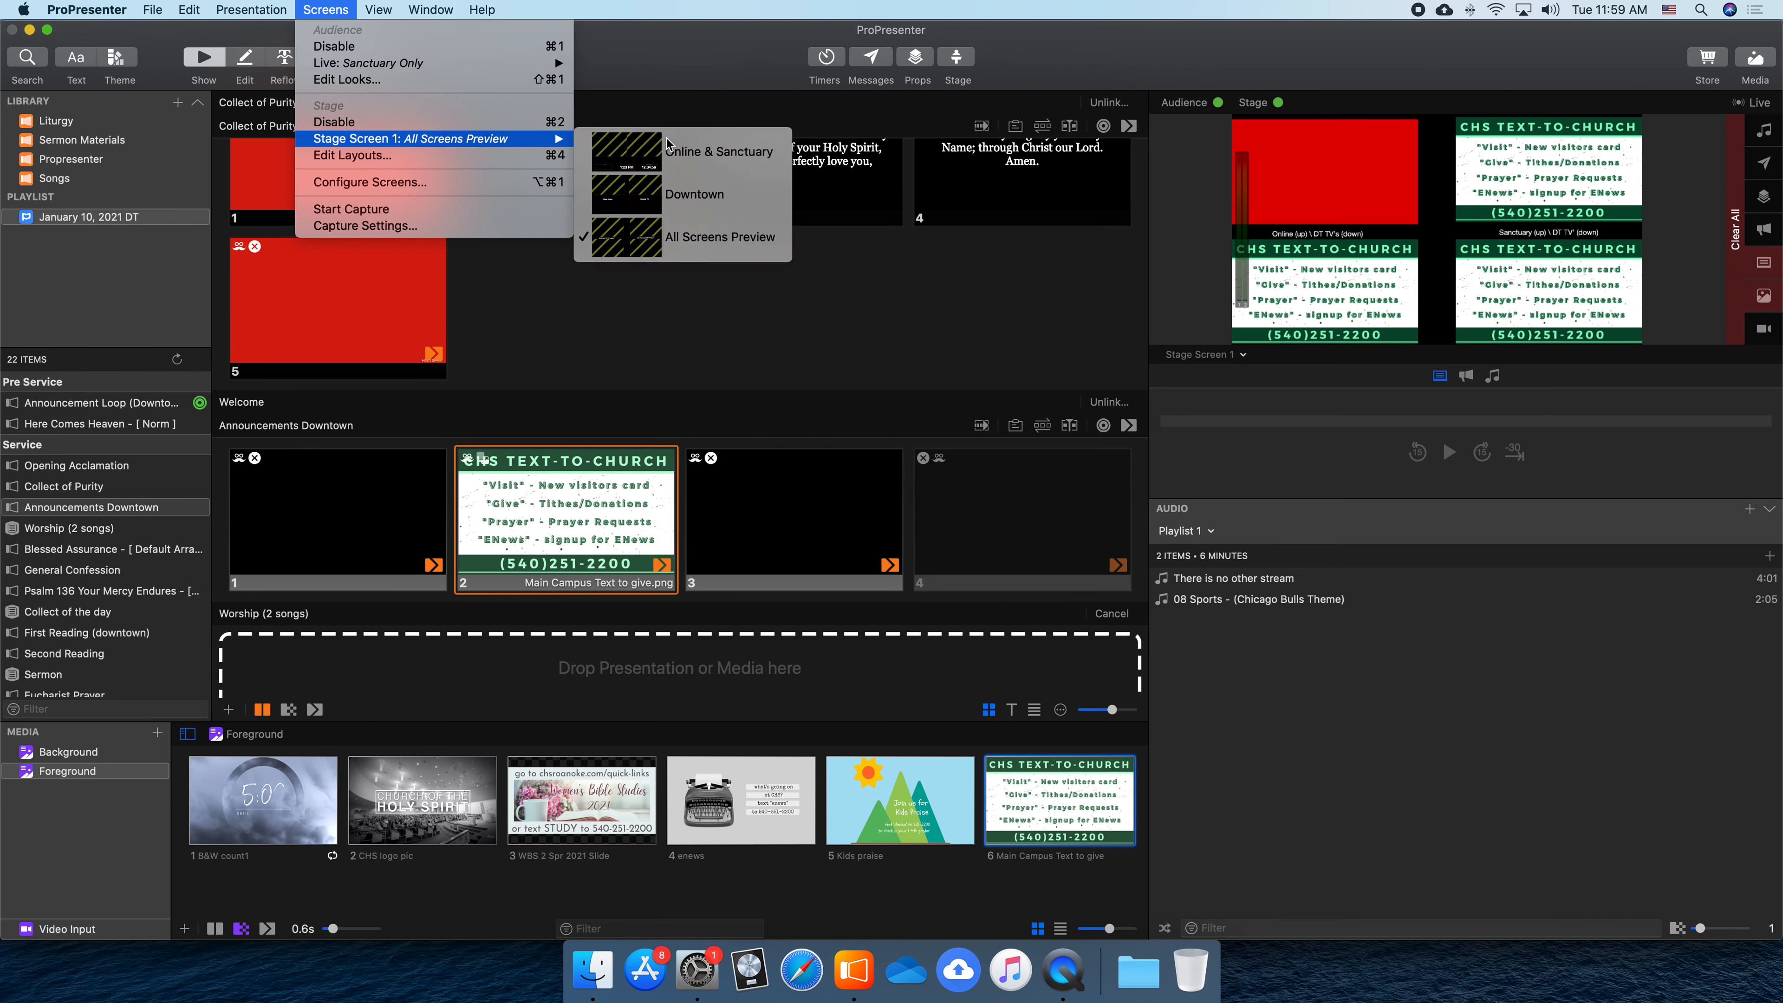
click(668, 144)
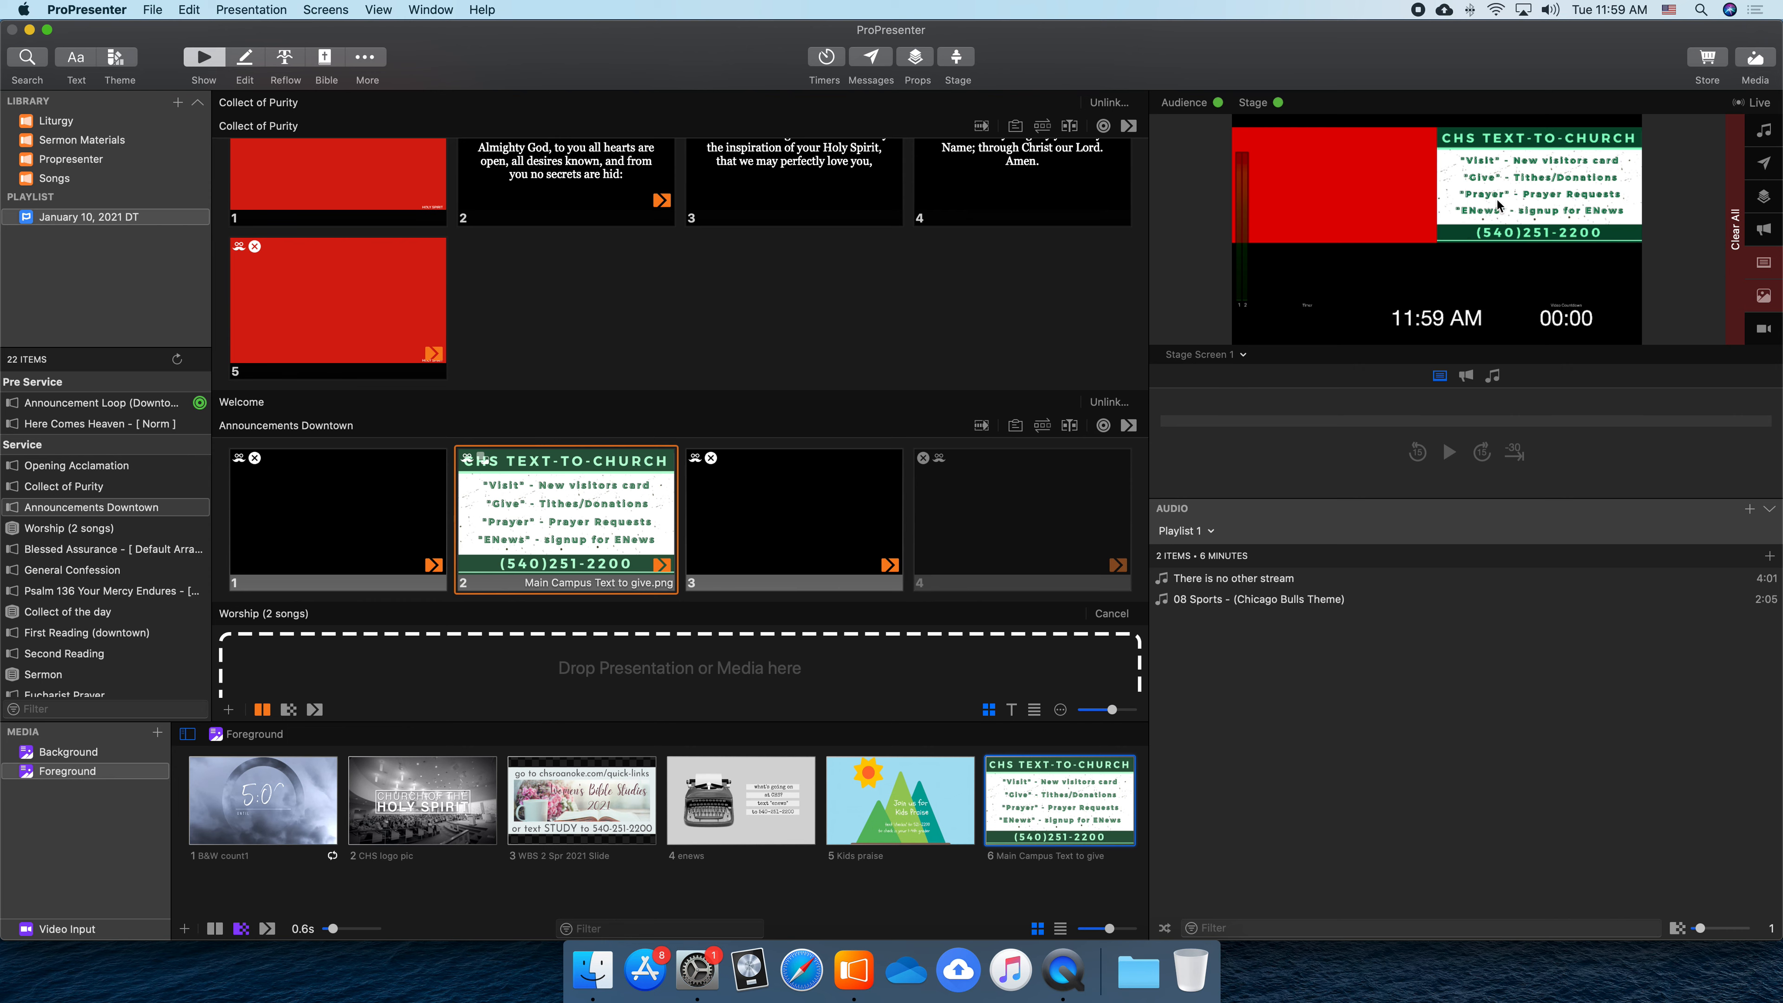
click(372, 528)
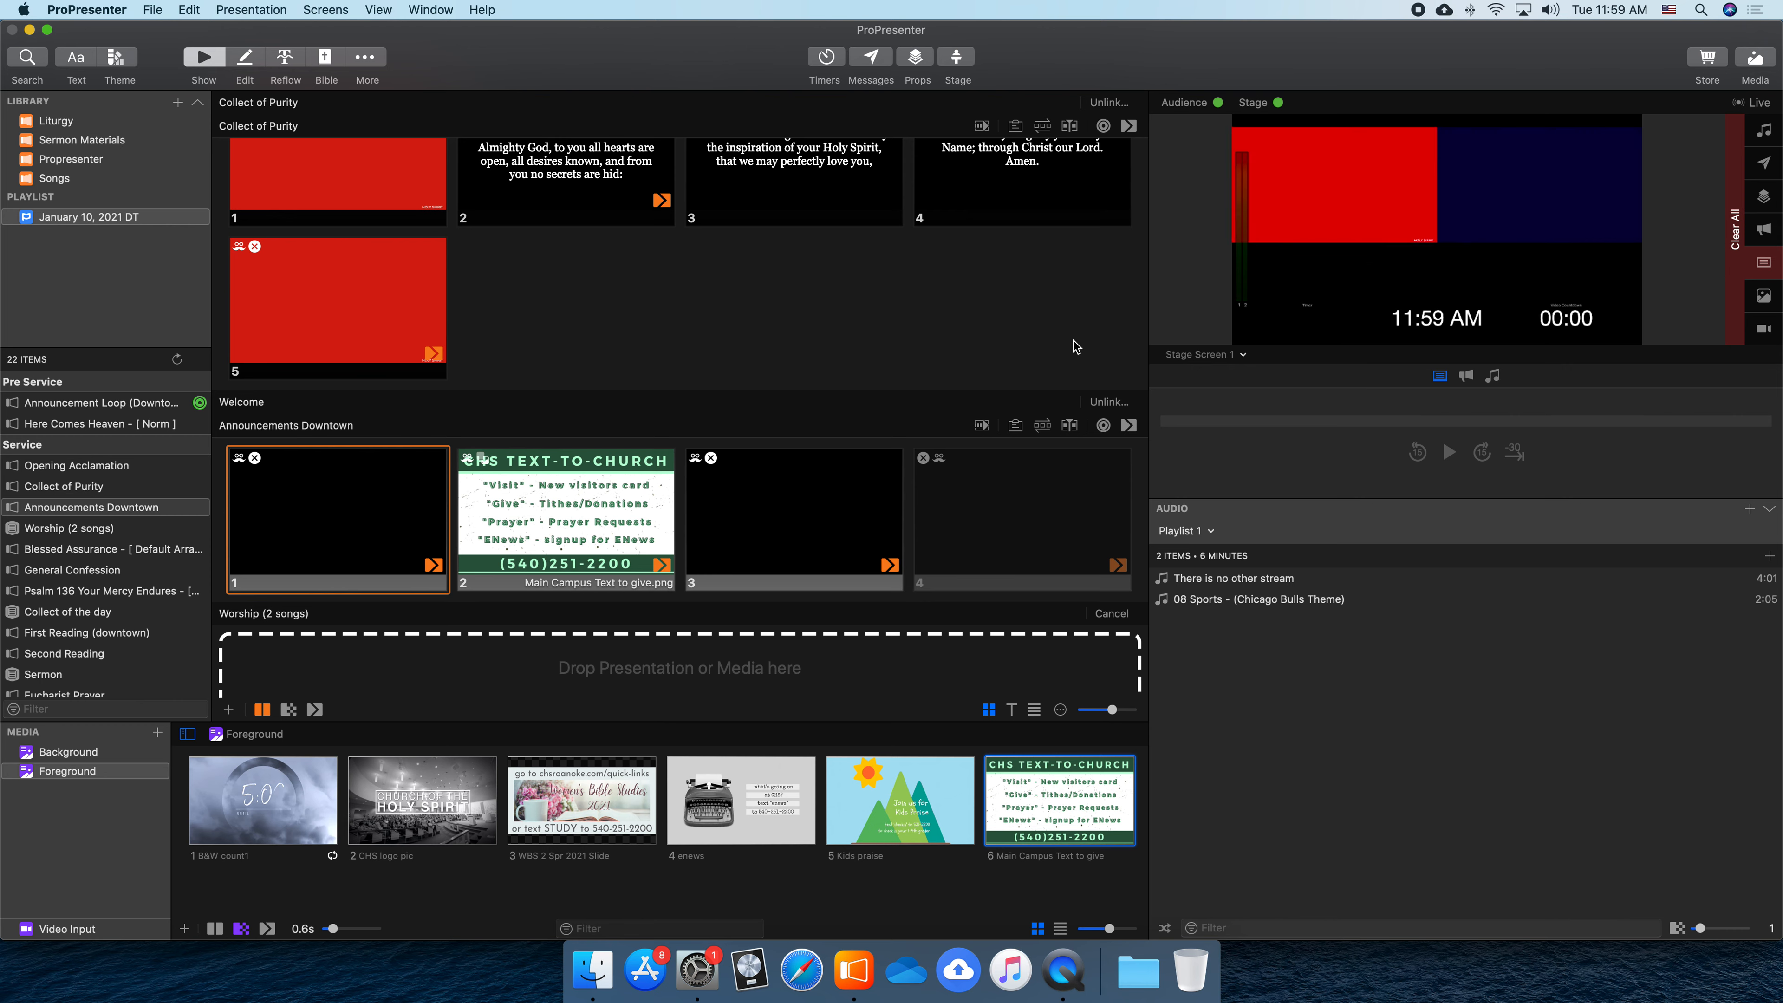
click(592, 485)
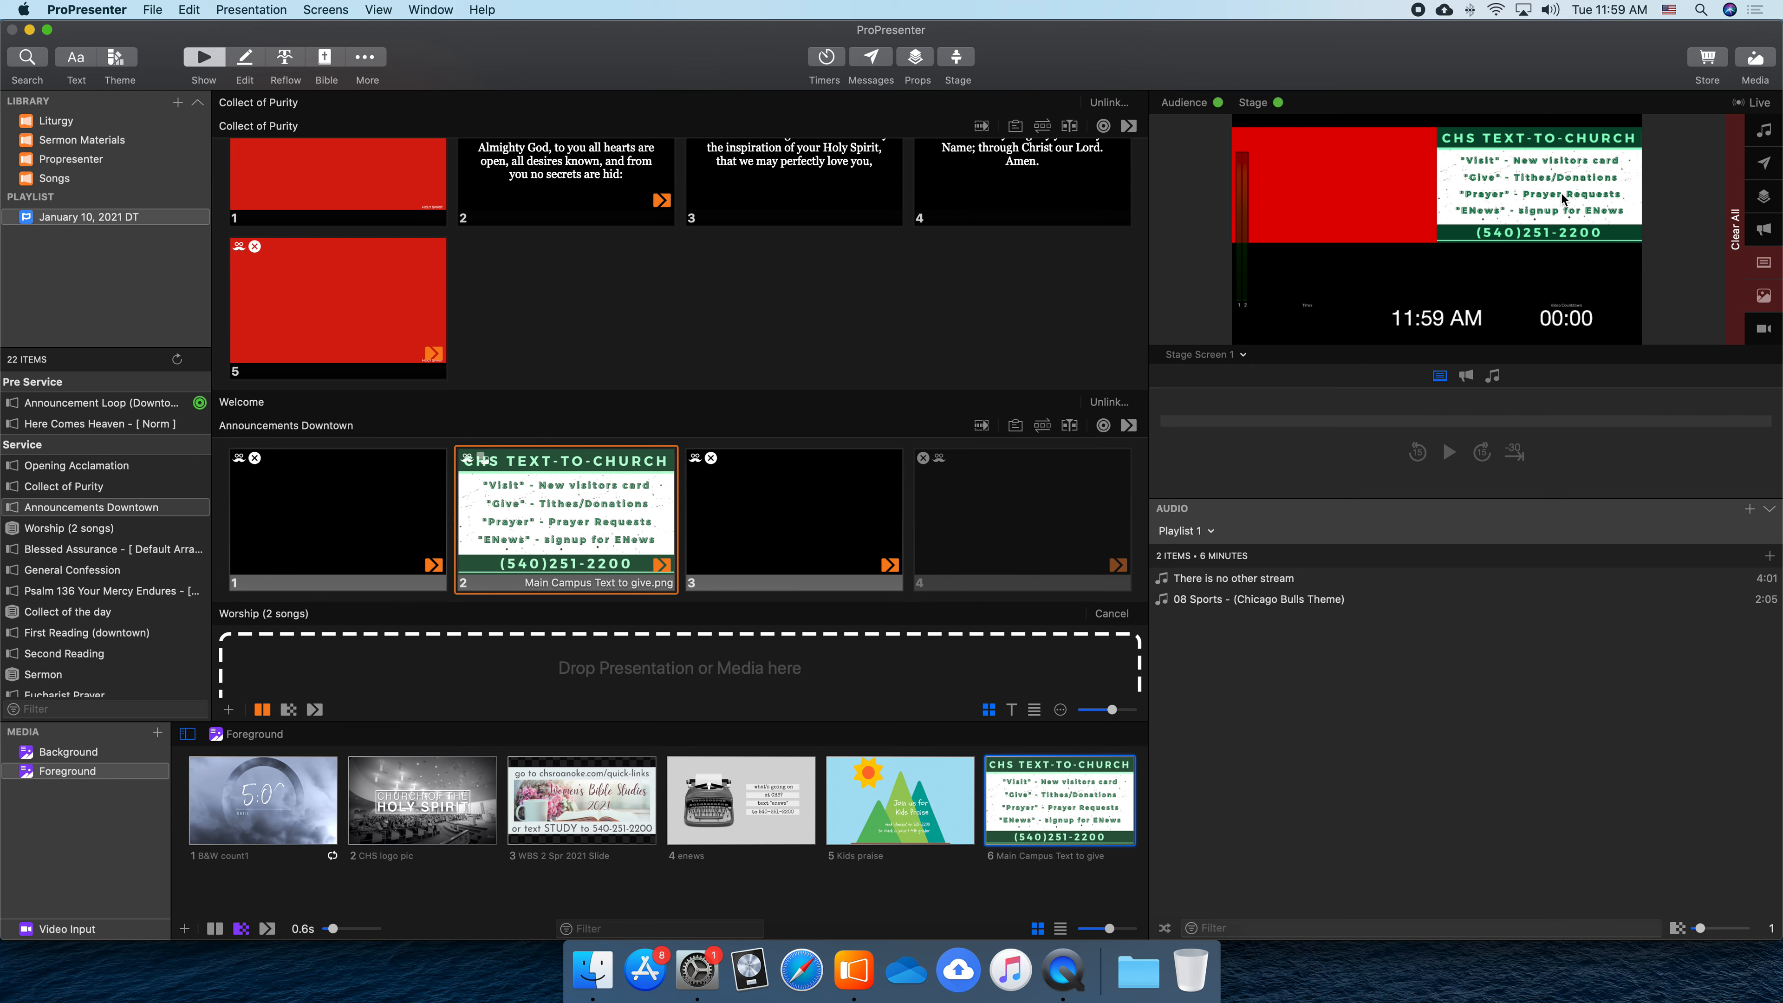
Check which audience look is assigned to slide 2 of Announcements Downtown
right_click(539, 500)
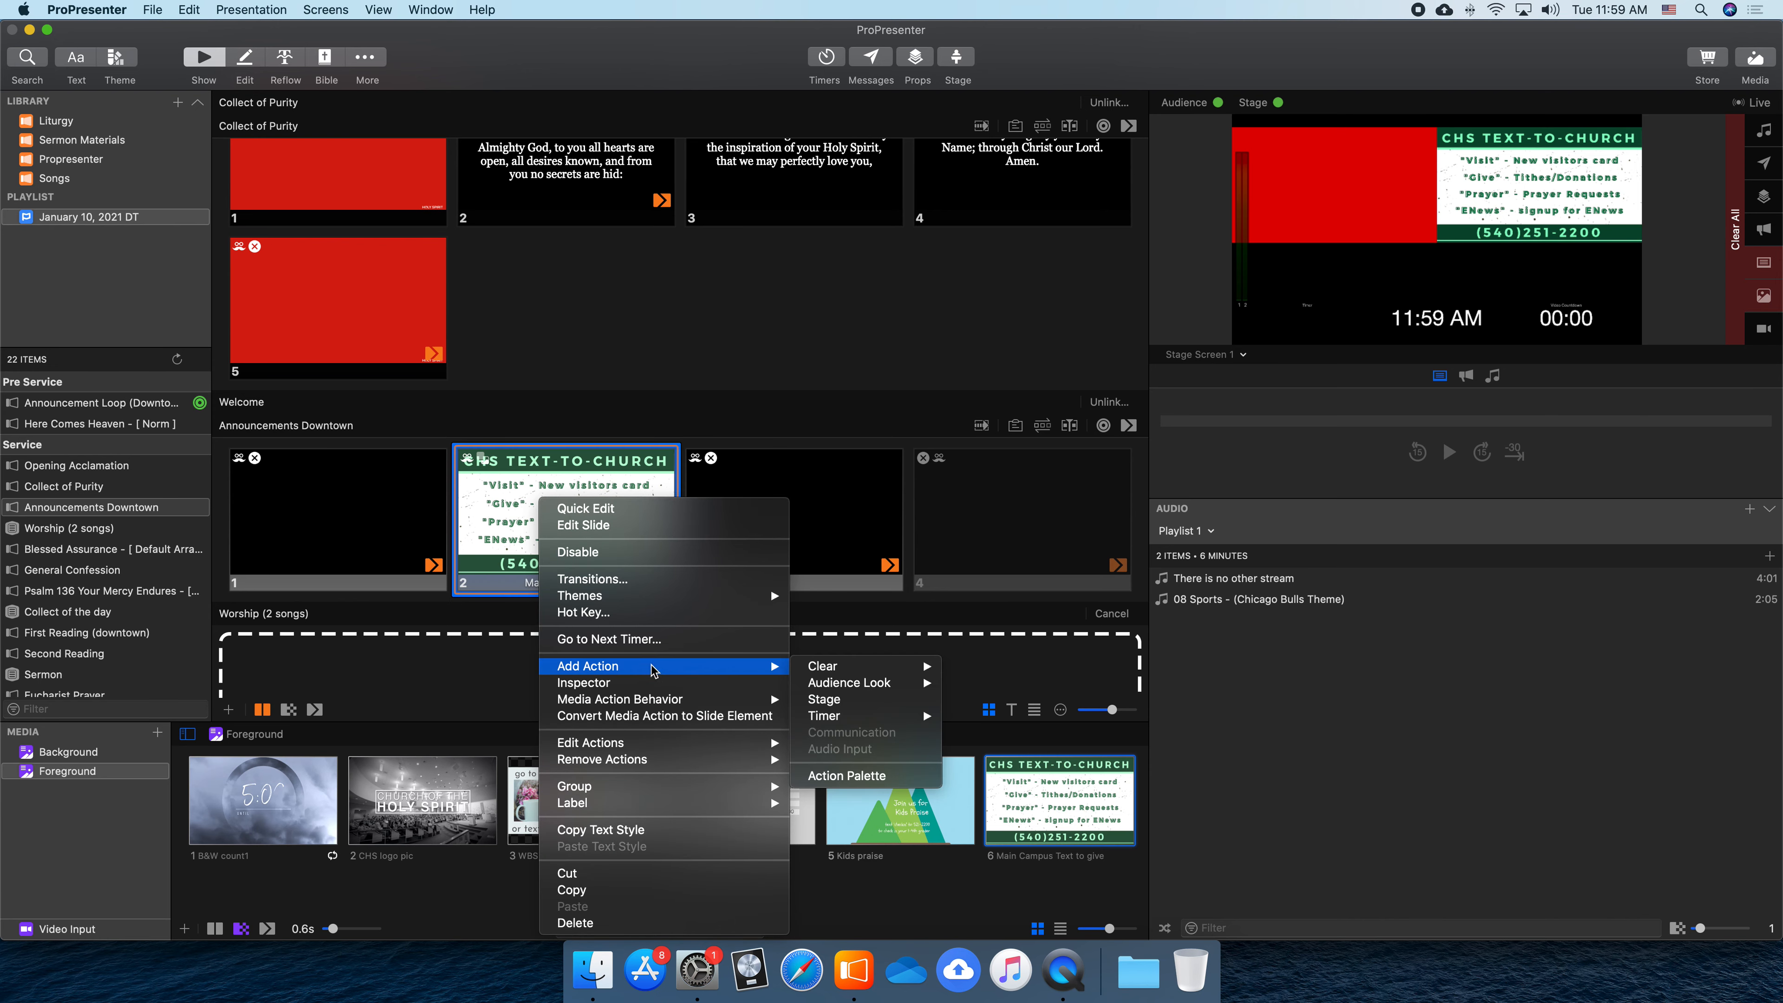
mouse_move(717, 744)
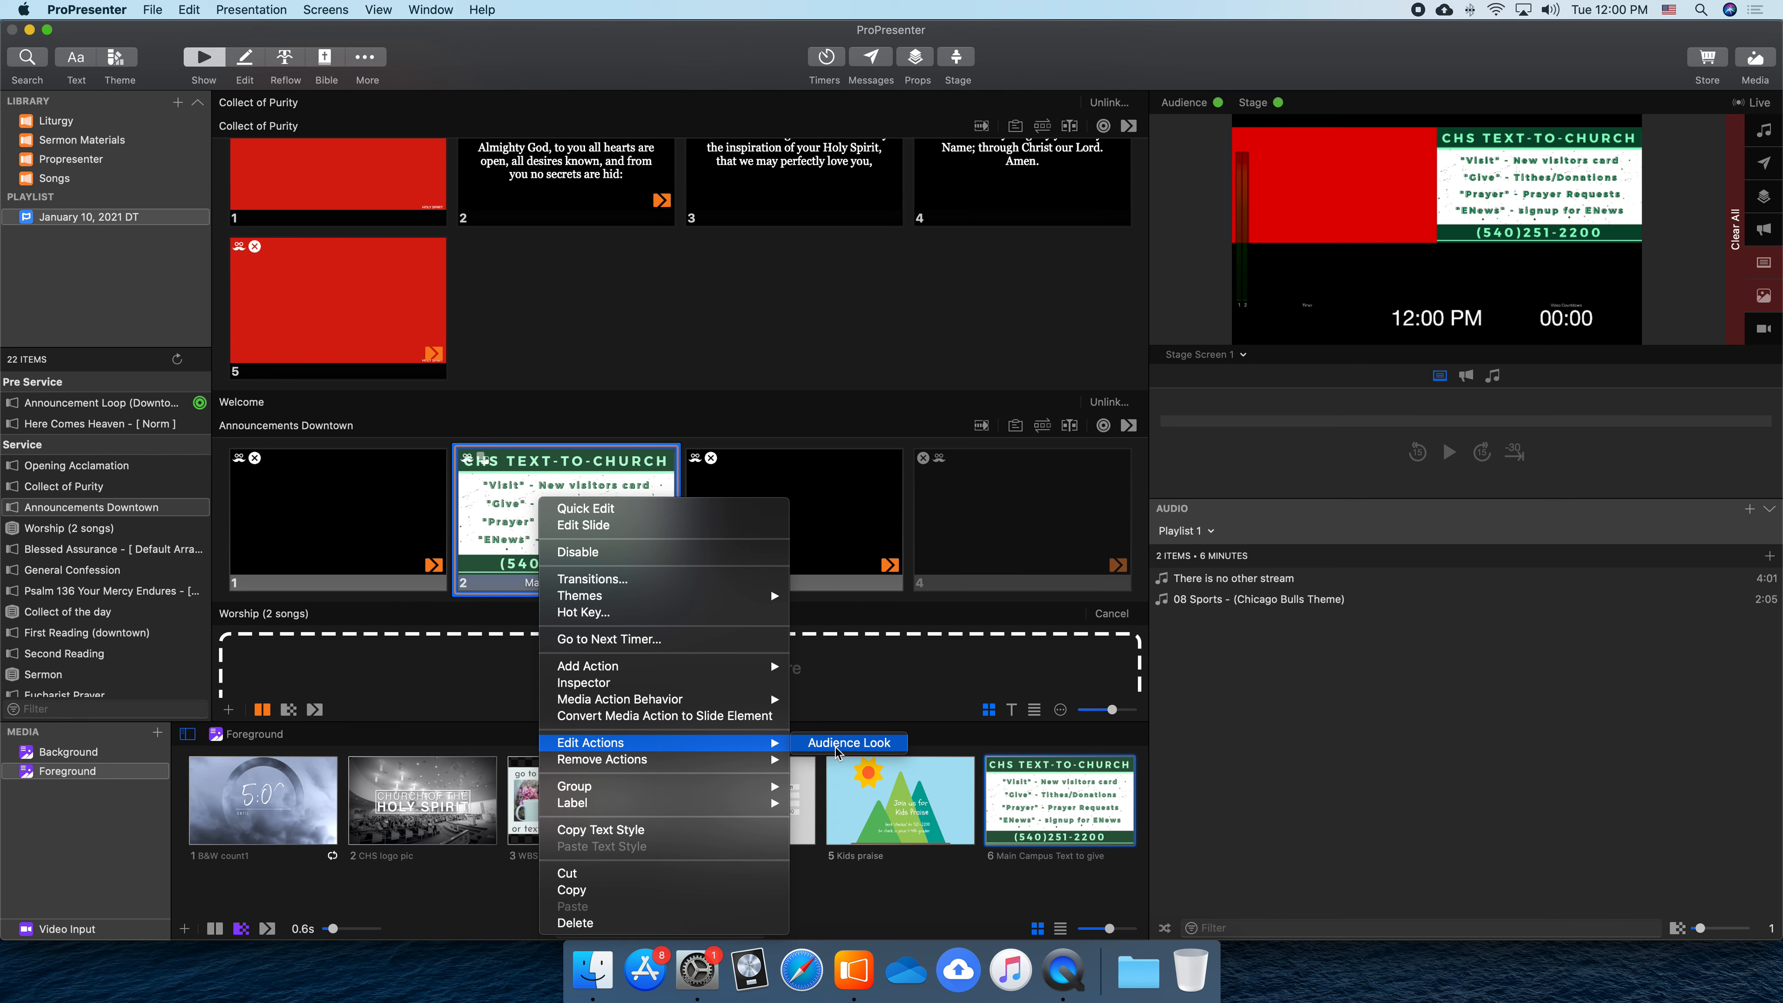
click(836, 748)
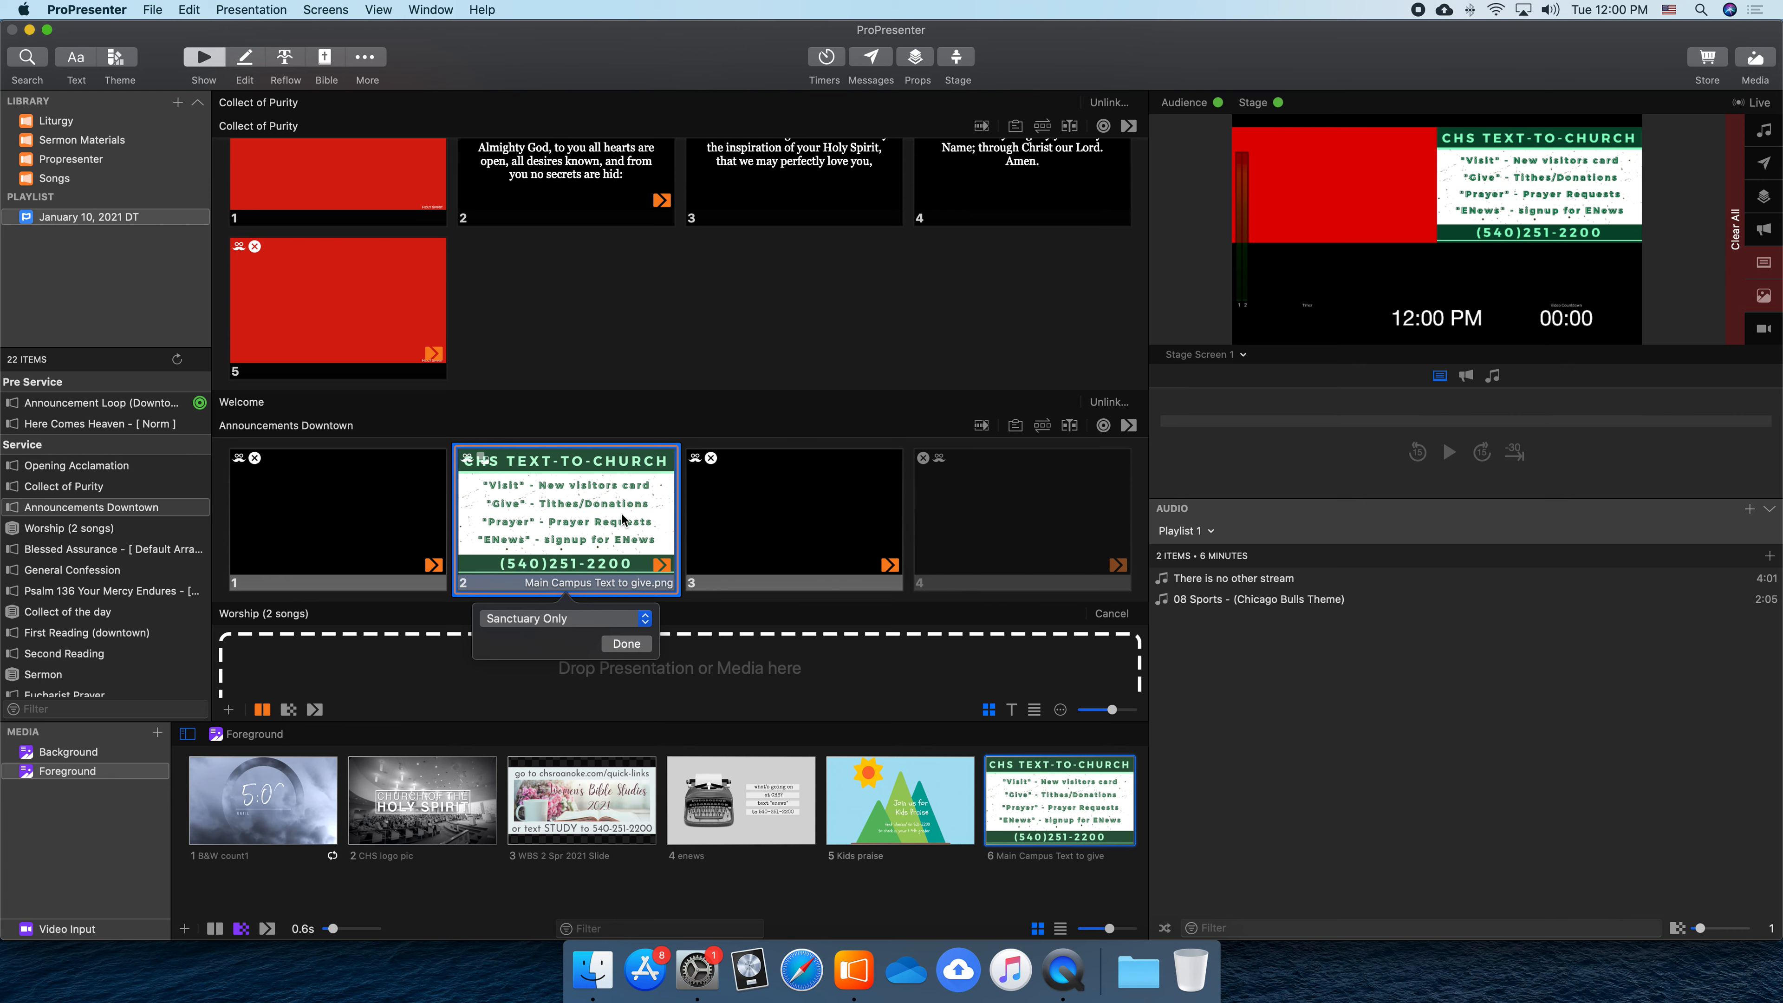
click(627, 644)
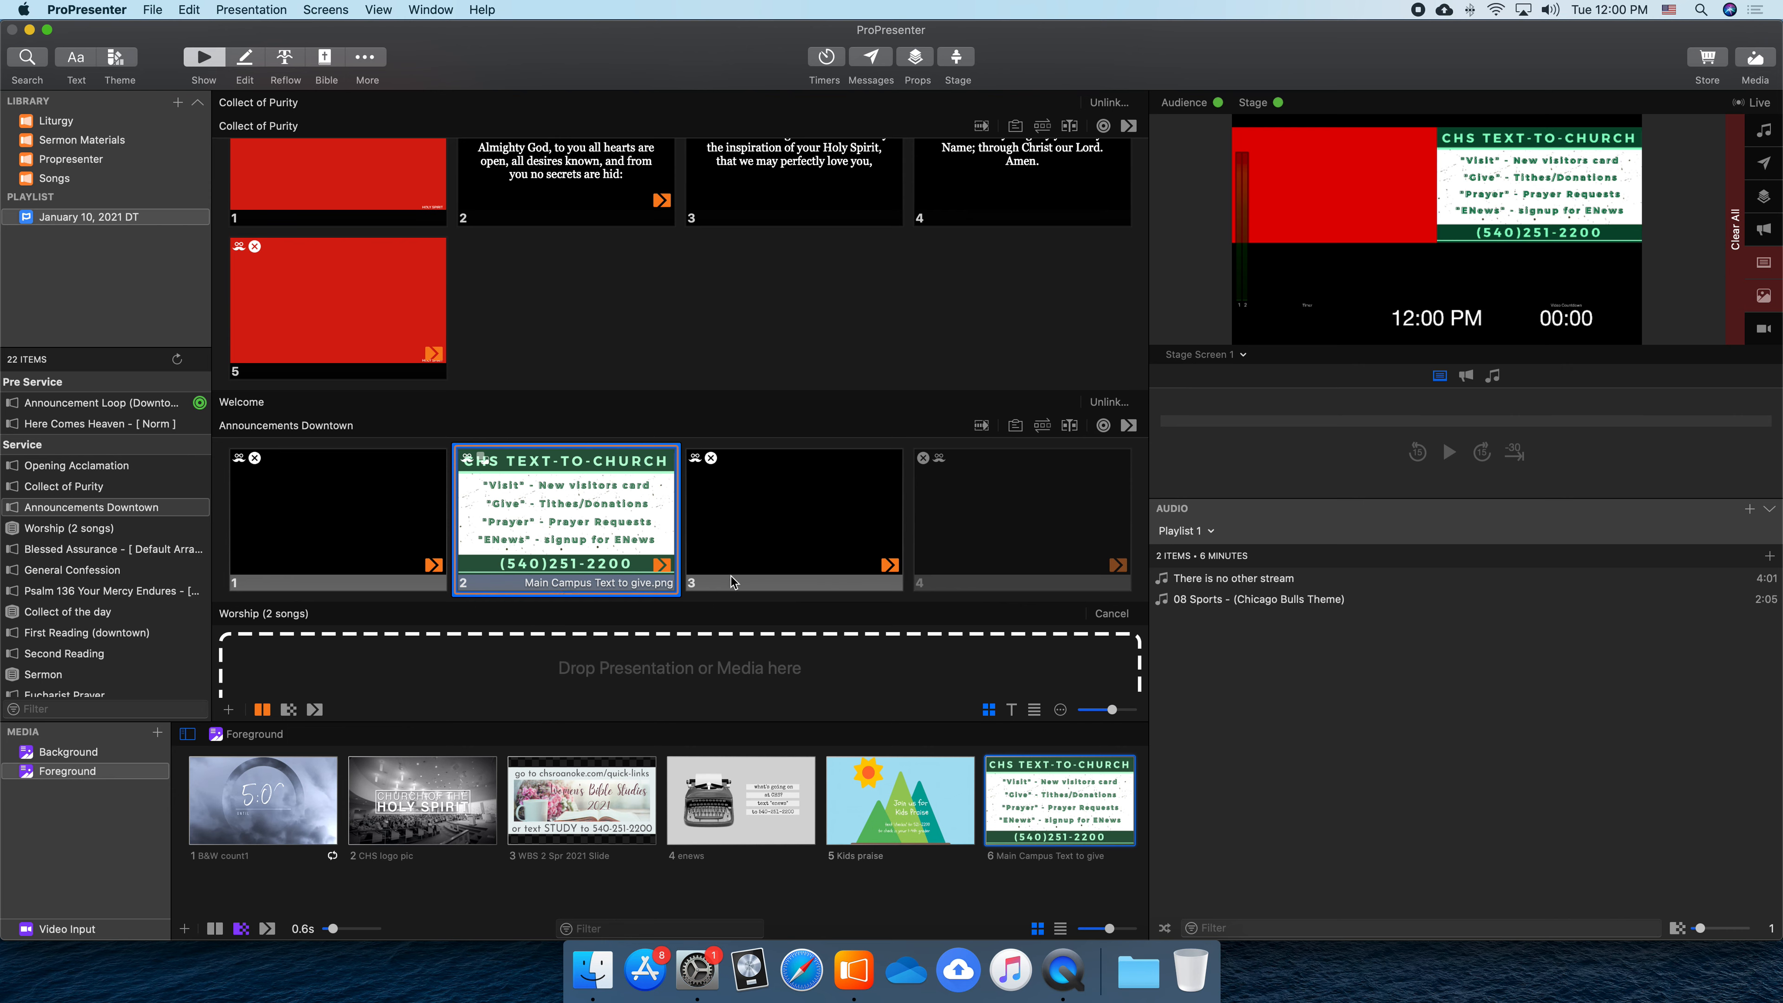
Show blank slide 3 live, and paste a copy of slide 2 directly after it
click(759, 529)
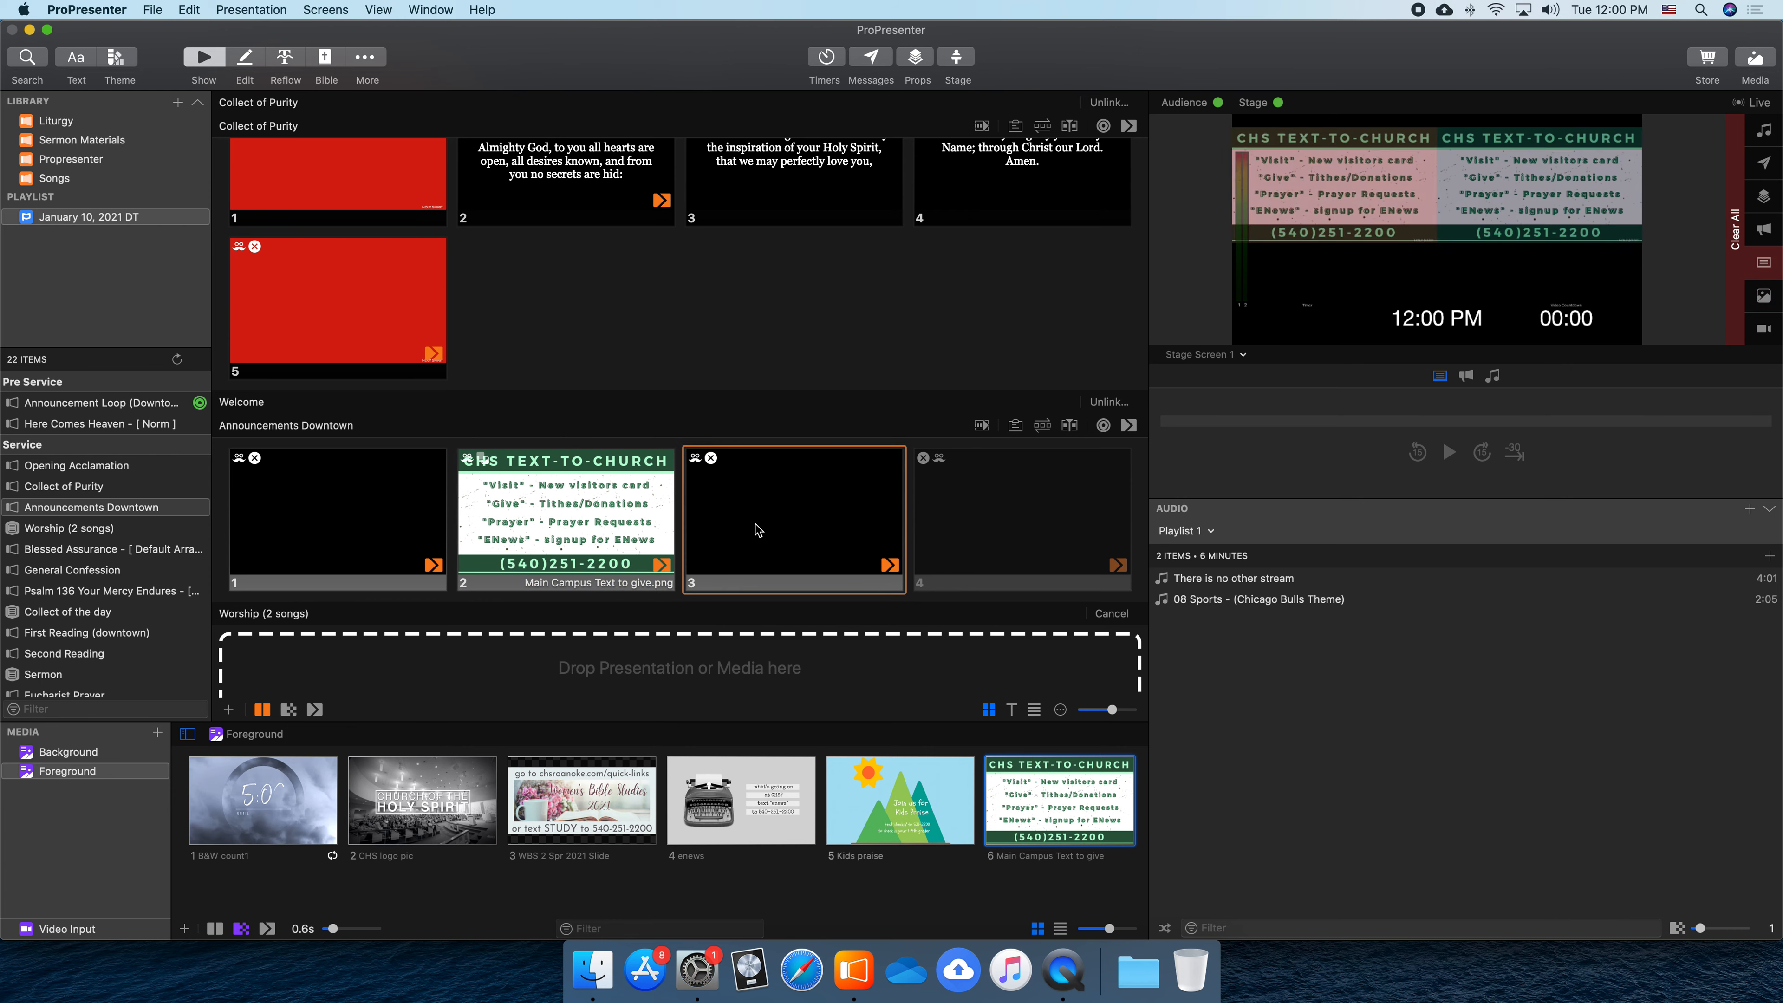
right_click(755, 523)
click(779, 493)
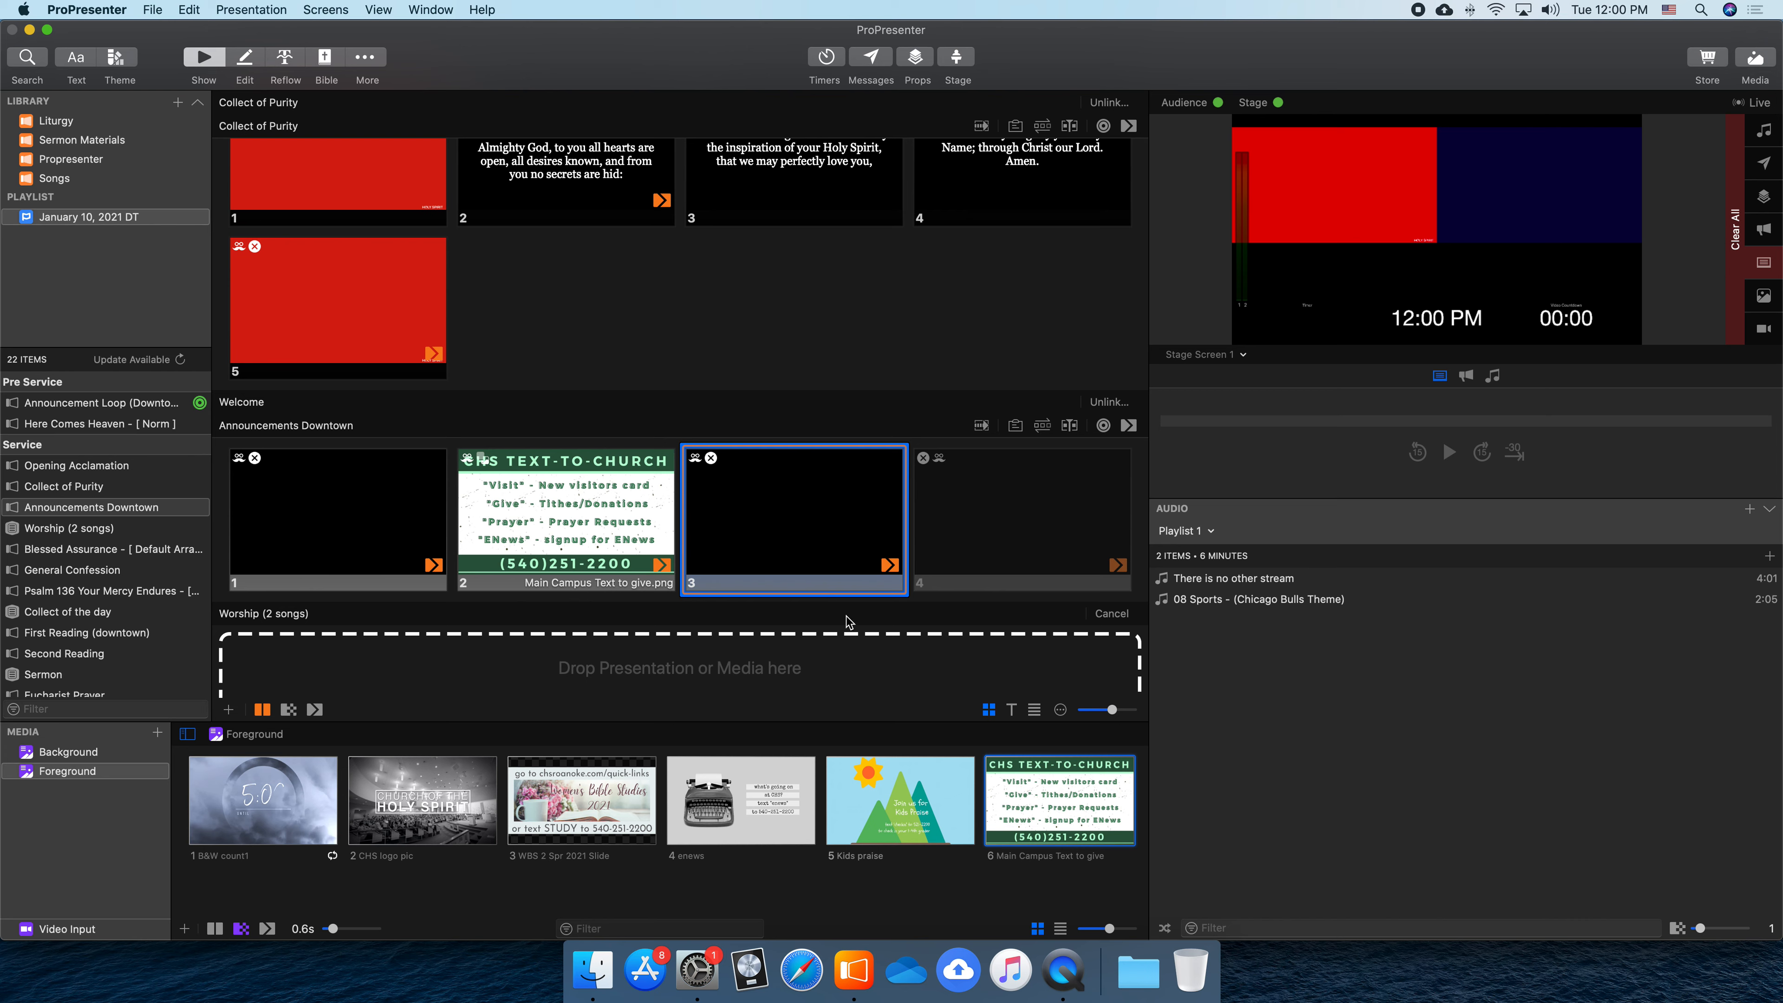
right_click(559, 540)
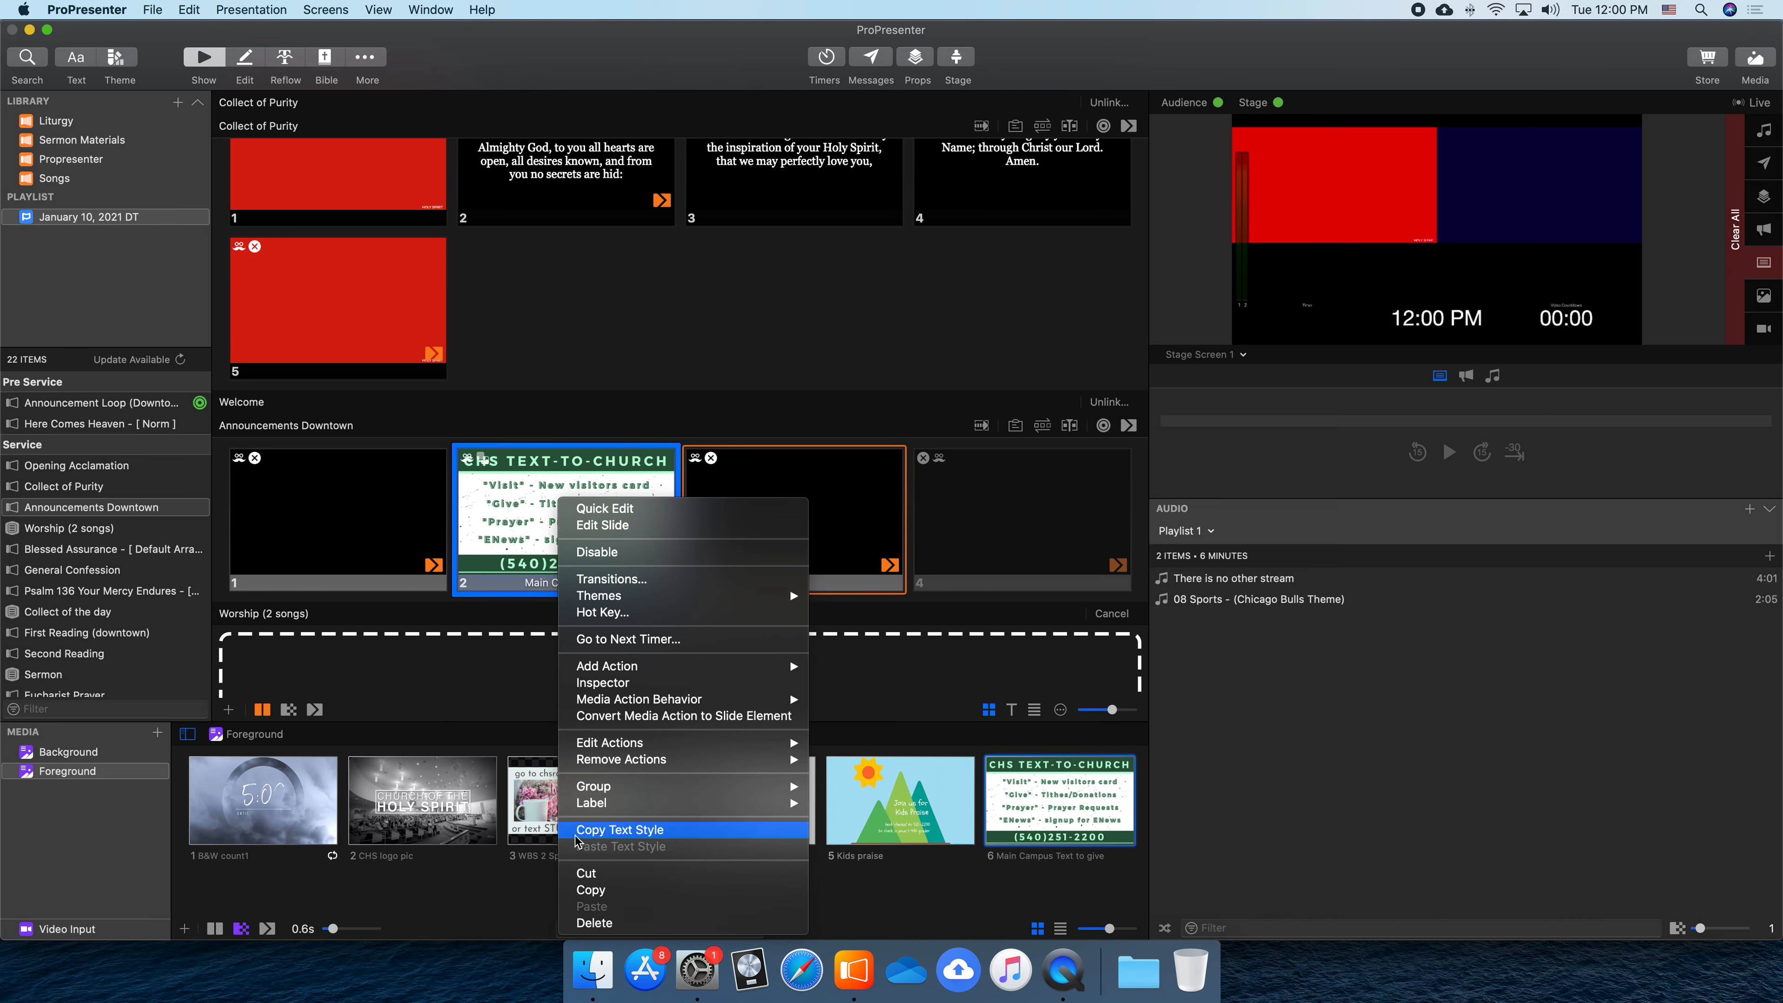
click(634, 899)
click(792, 525)
right_click(819, 505)
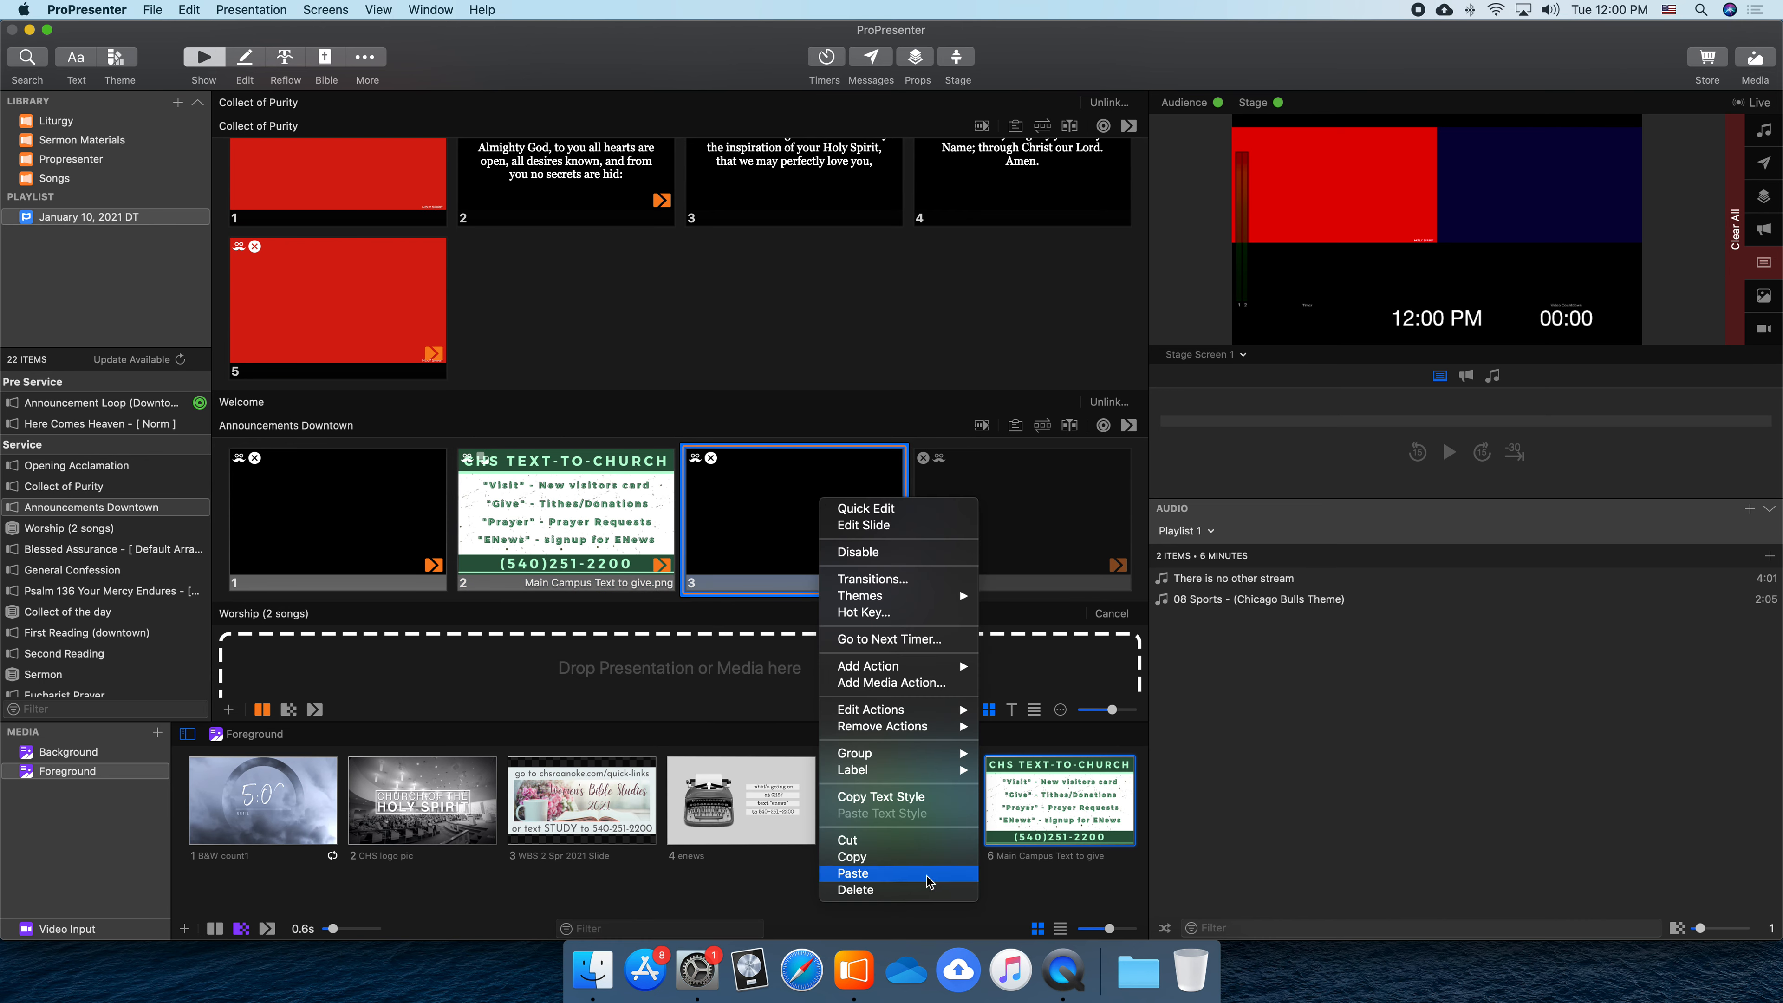
click(853, 873)
Remove the Main Campus Text to give.png action from the pasted slide 4 and add the enews image instead
right_click(986, 541)
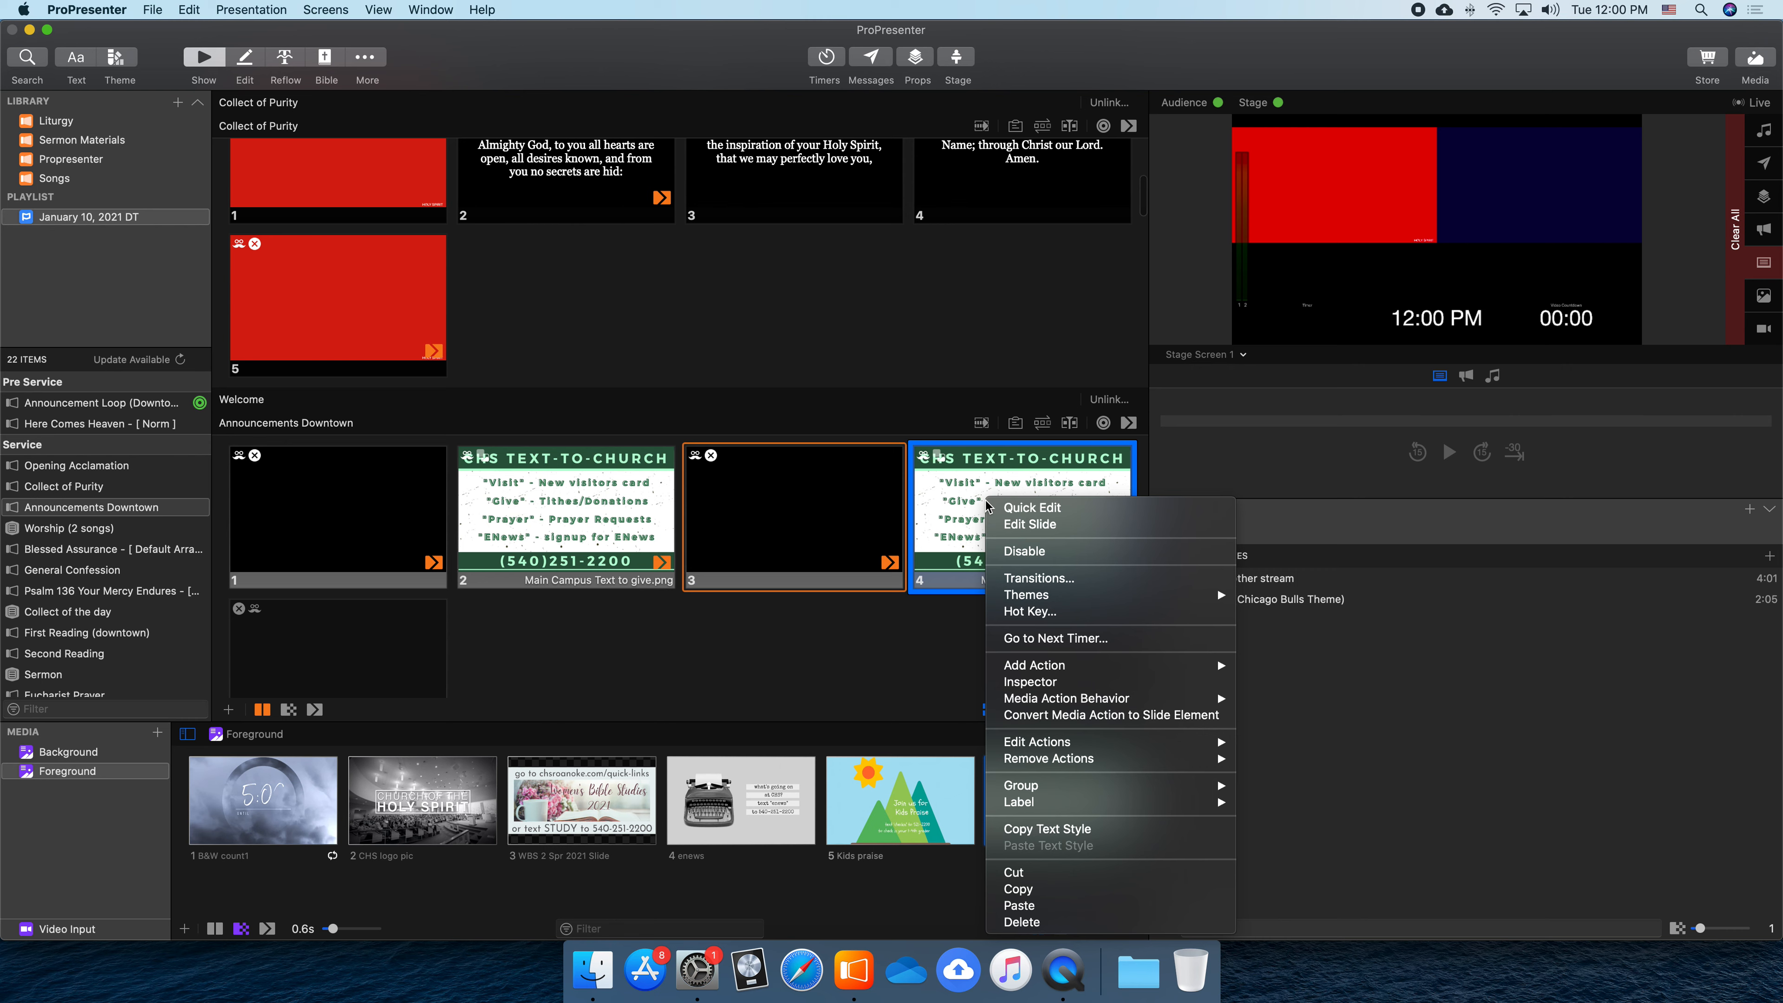
mouse_move(1085, 764)
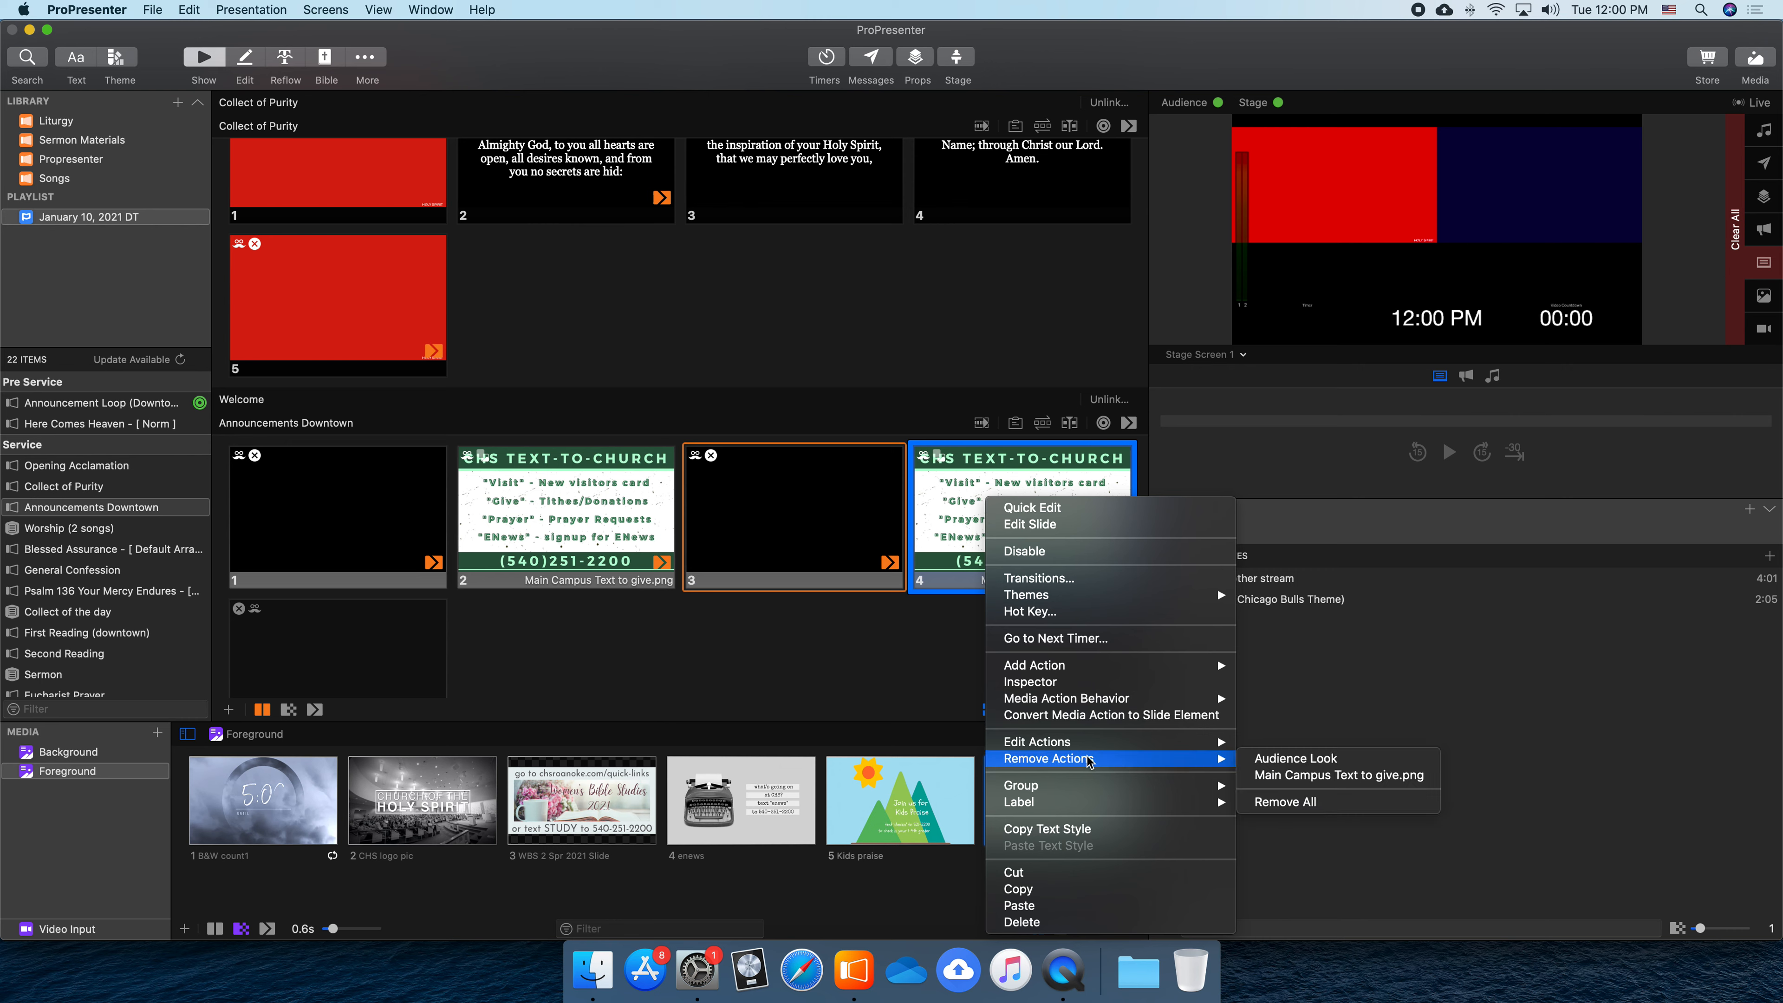
click(1314, 776)
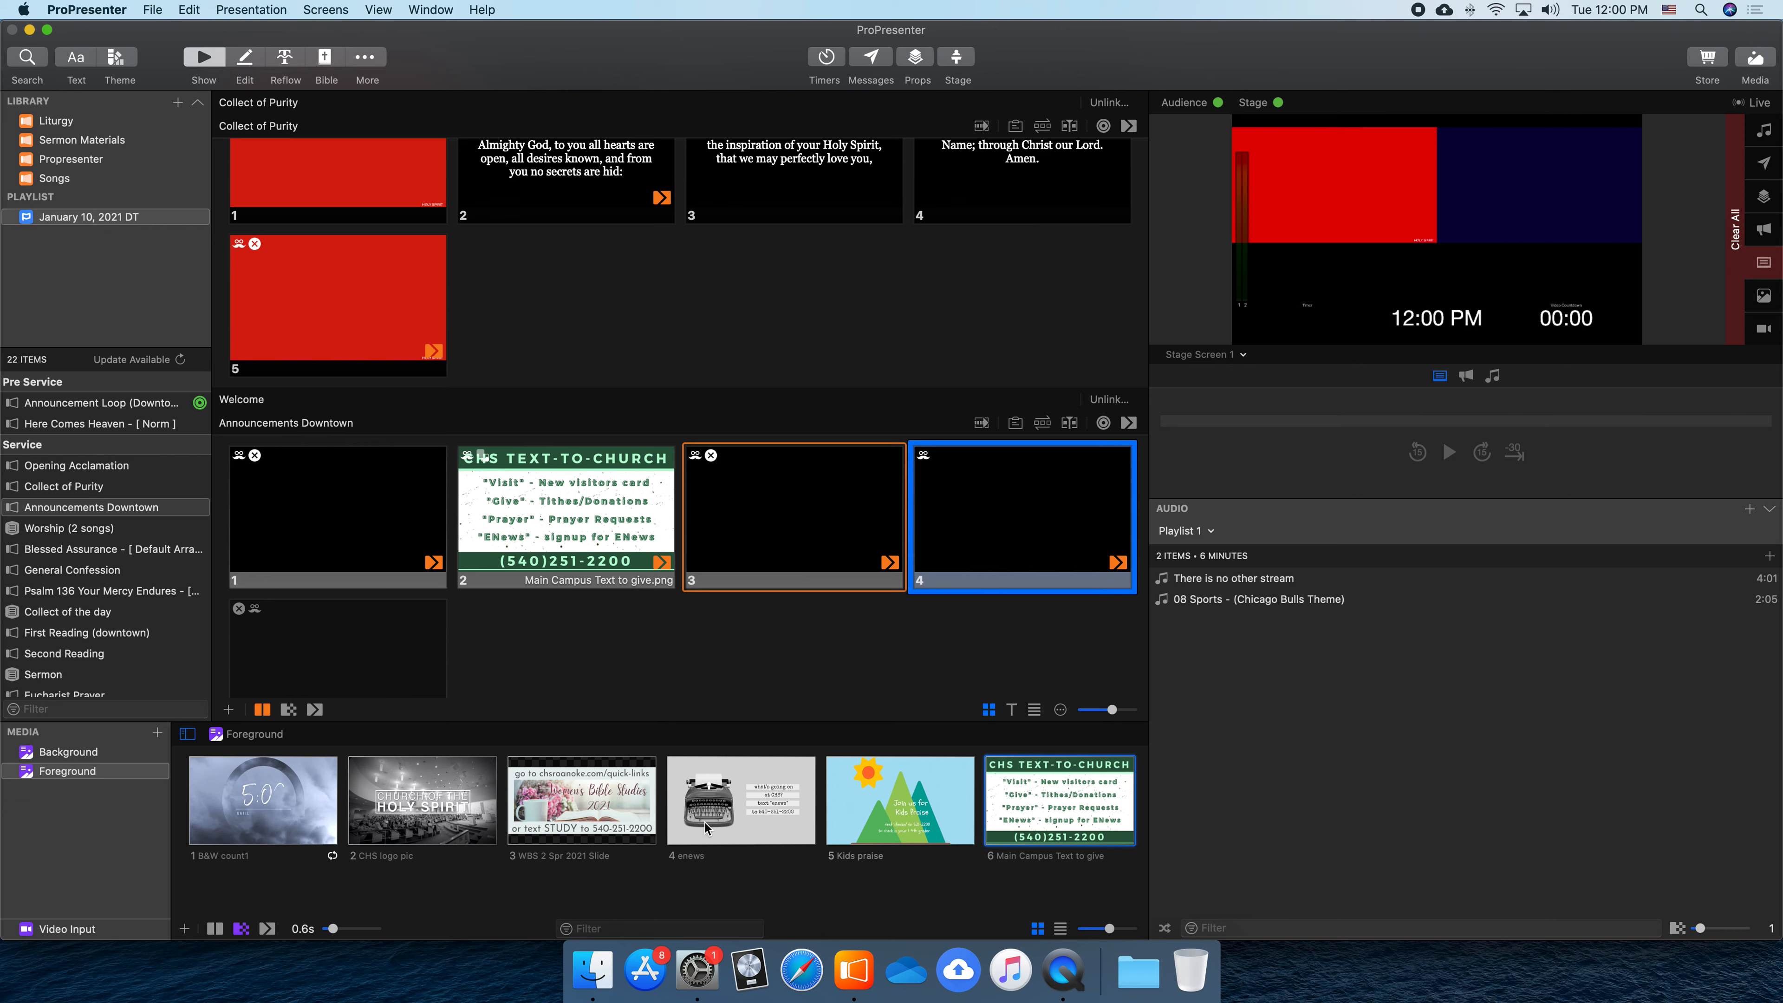
click(750, 810)
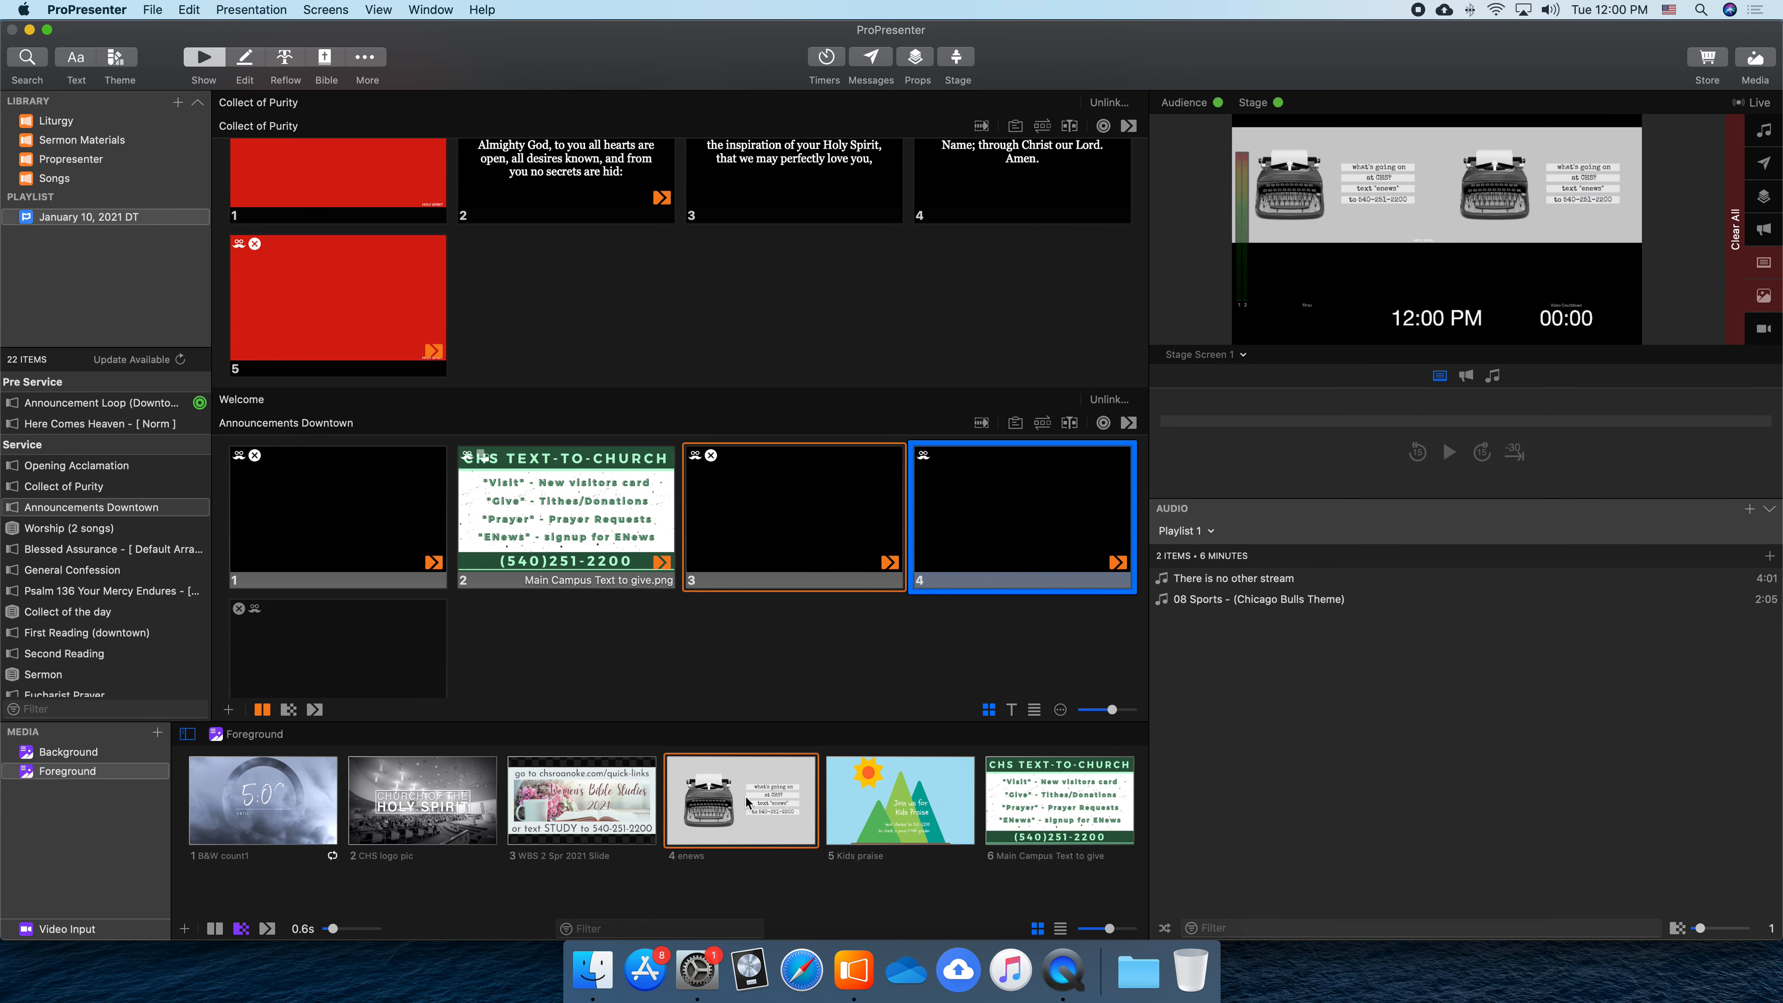
drag(745, 797, 1012, 538)
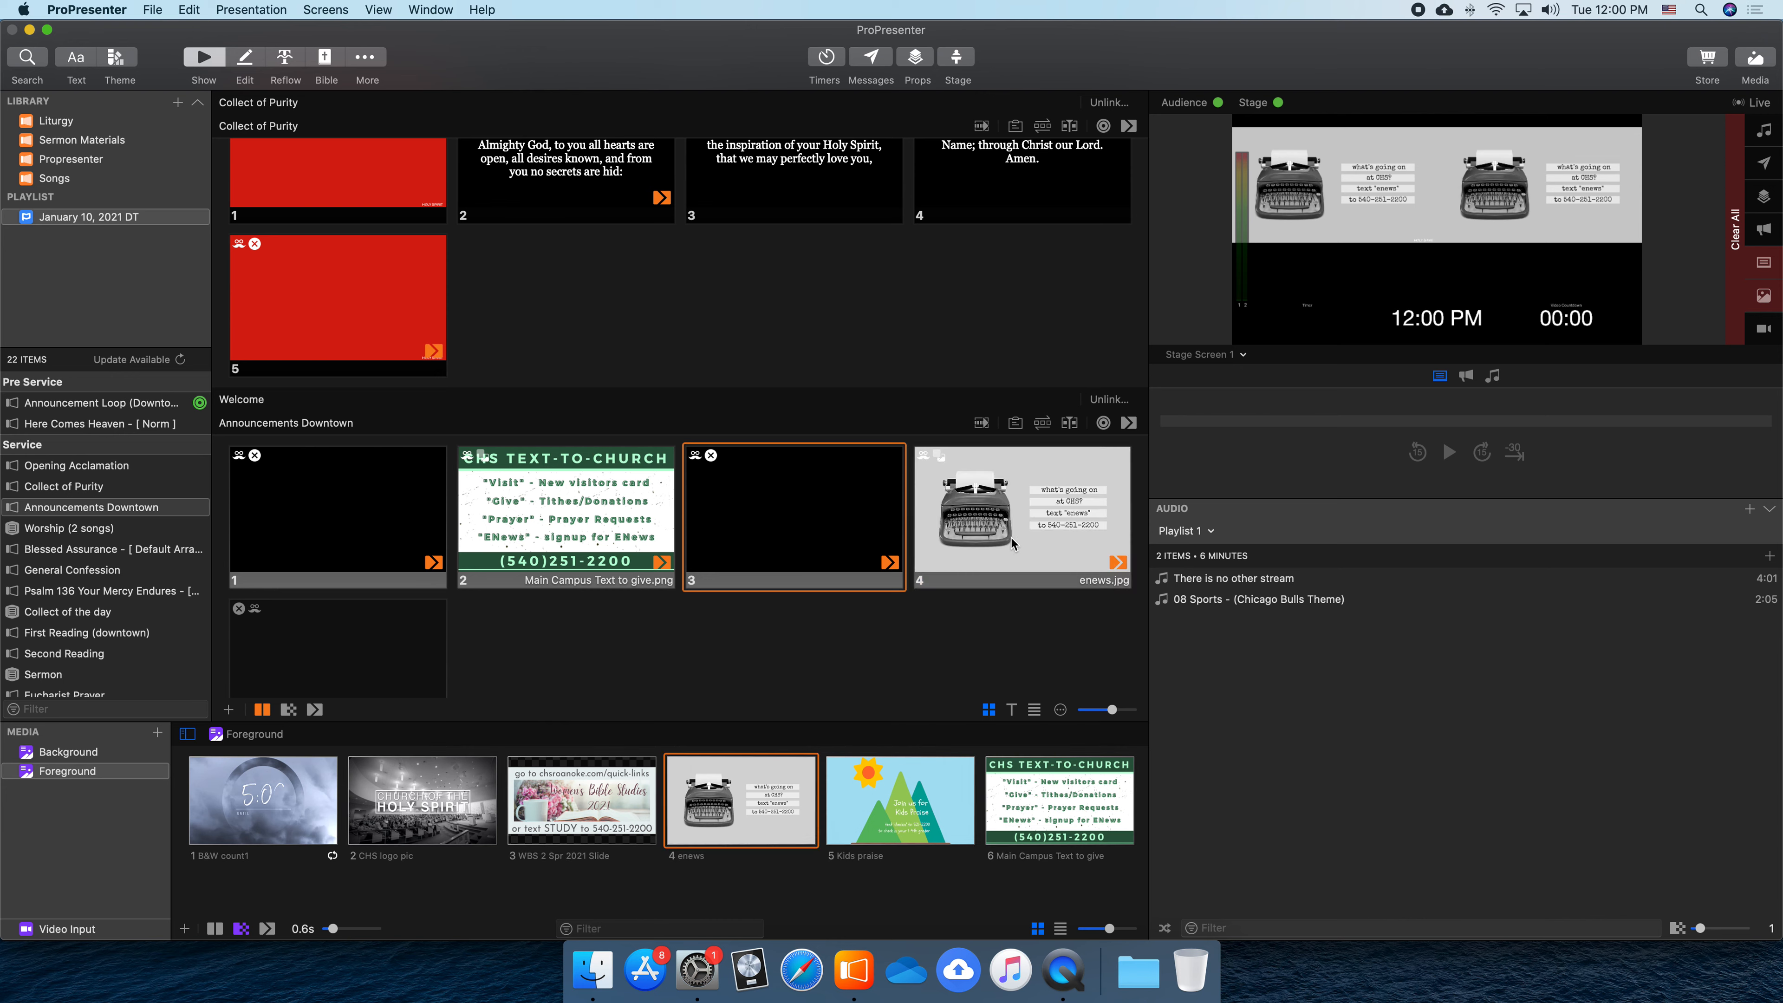
Run through announcement slides 1 to 4 live in order to check what each output shows
click(366, 534)
key(Right)
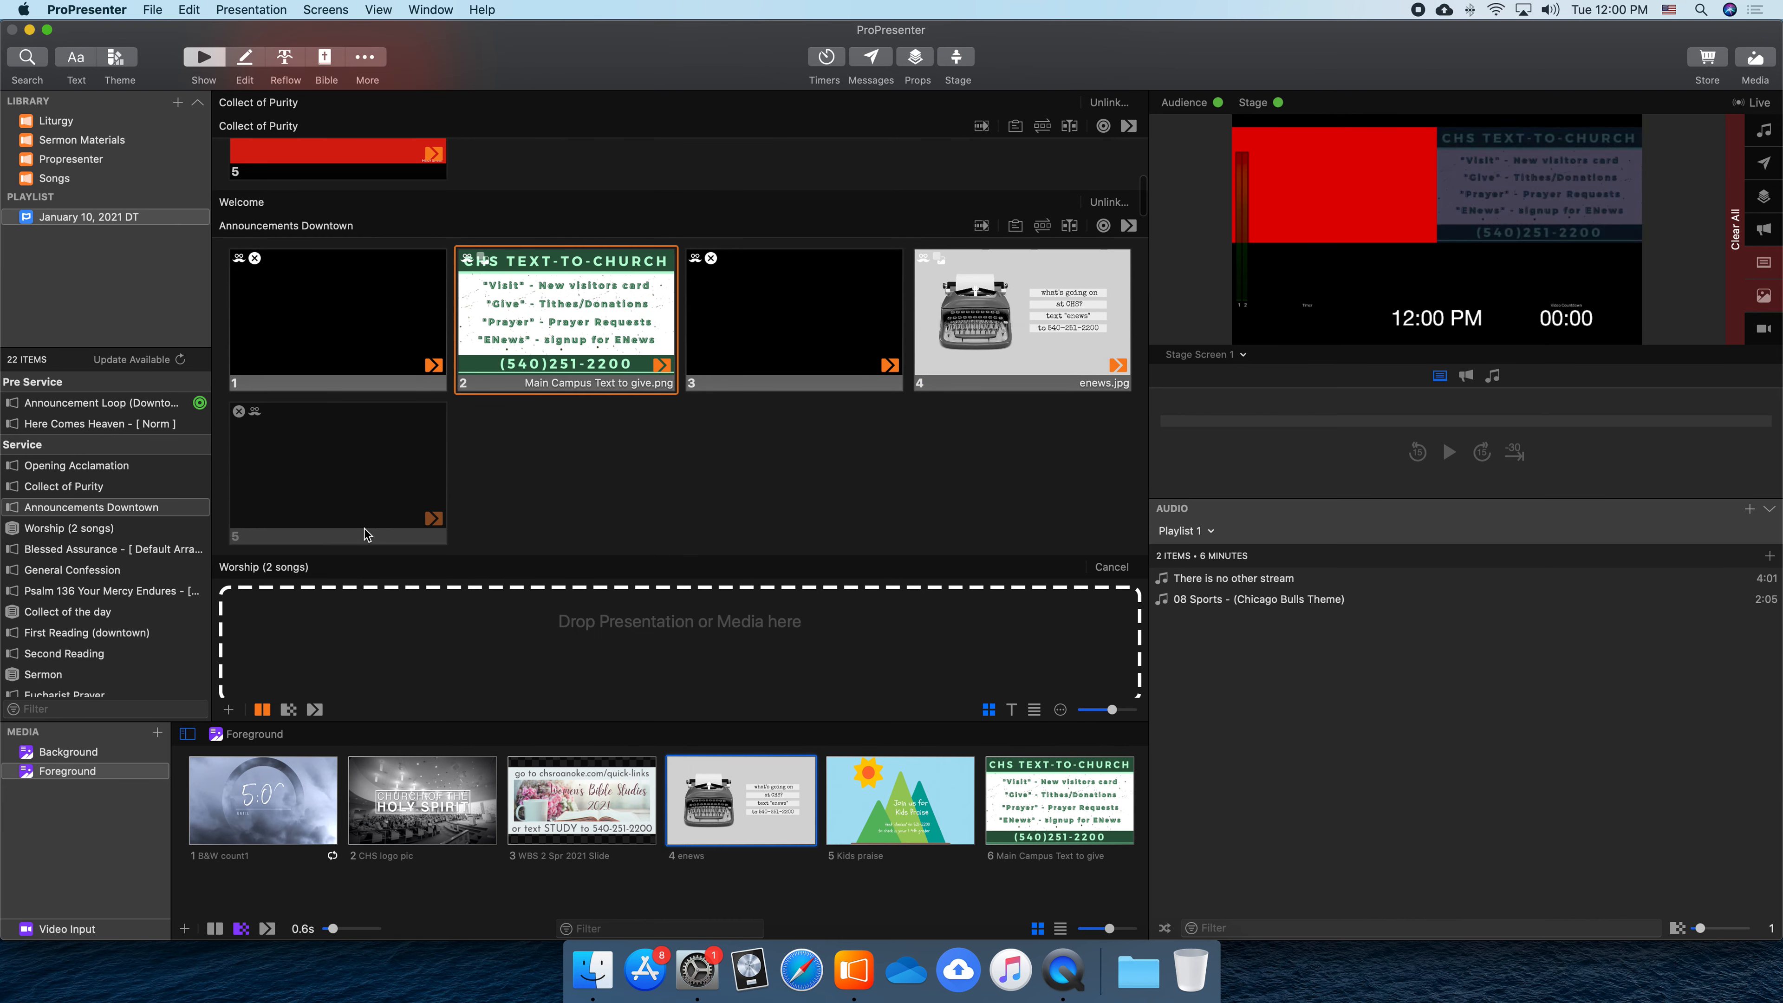
scroll(330, 372, up, 1)
click(358, 339)
key(Right)
key(Right)
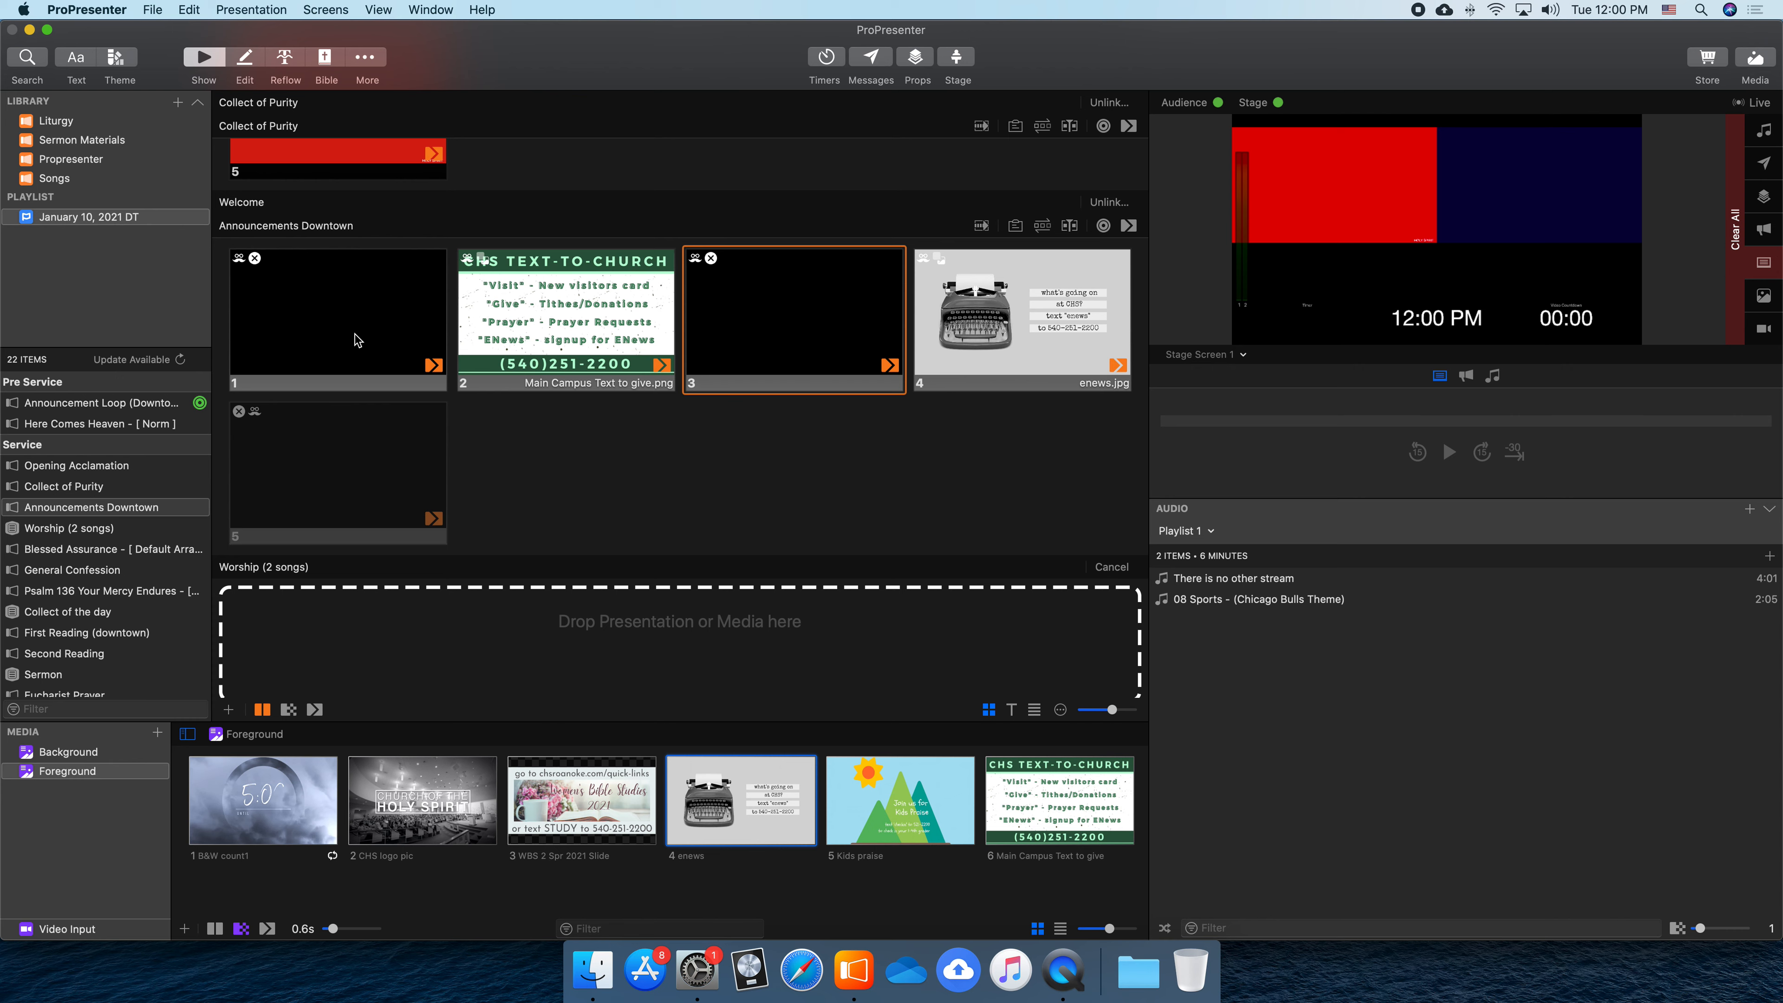
key(Right)
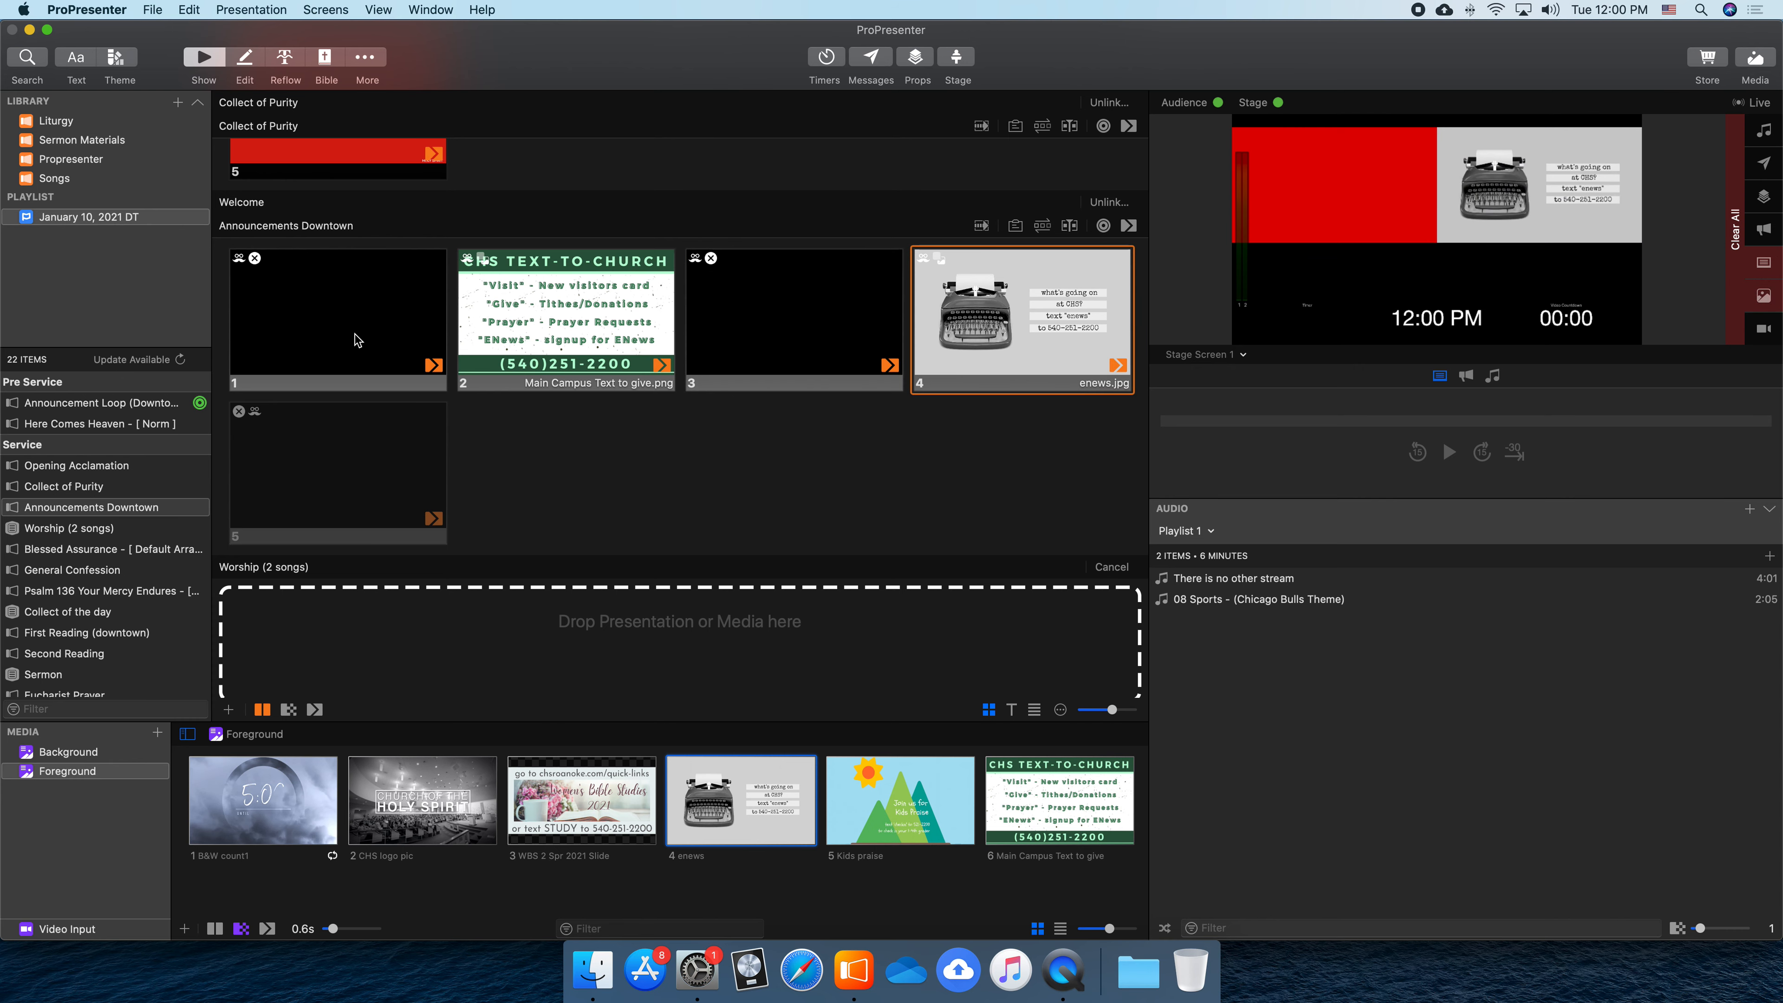
Enable the disabled slide 5 at the end of Announcements Downtown and show it live
right_click(775, 288)
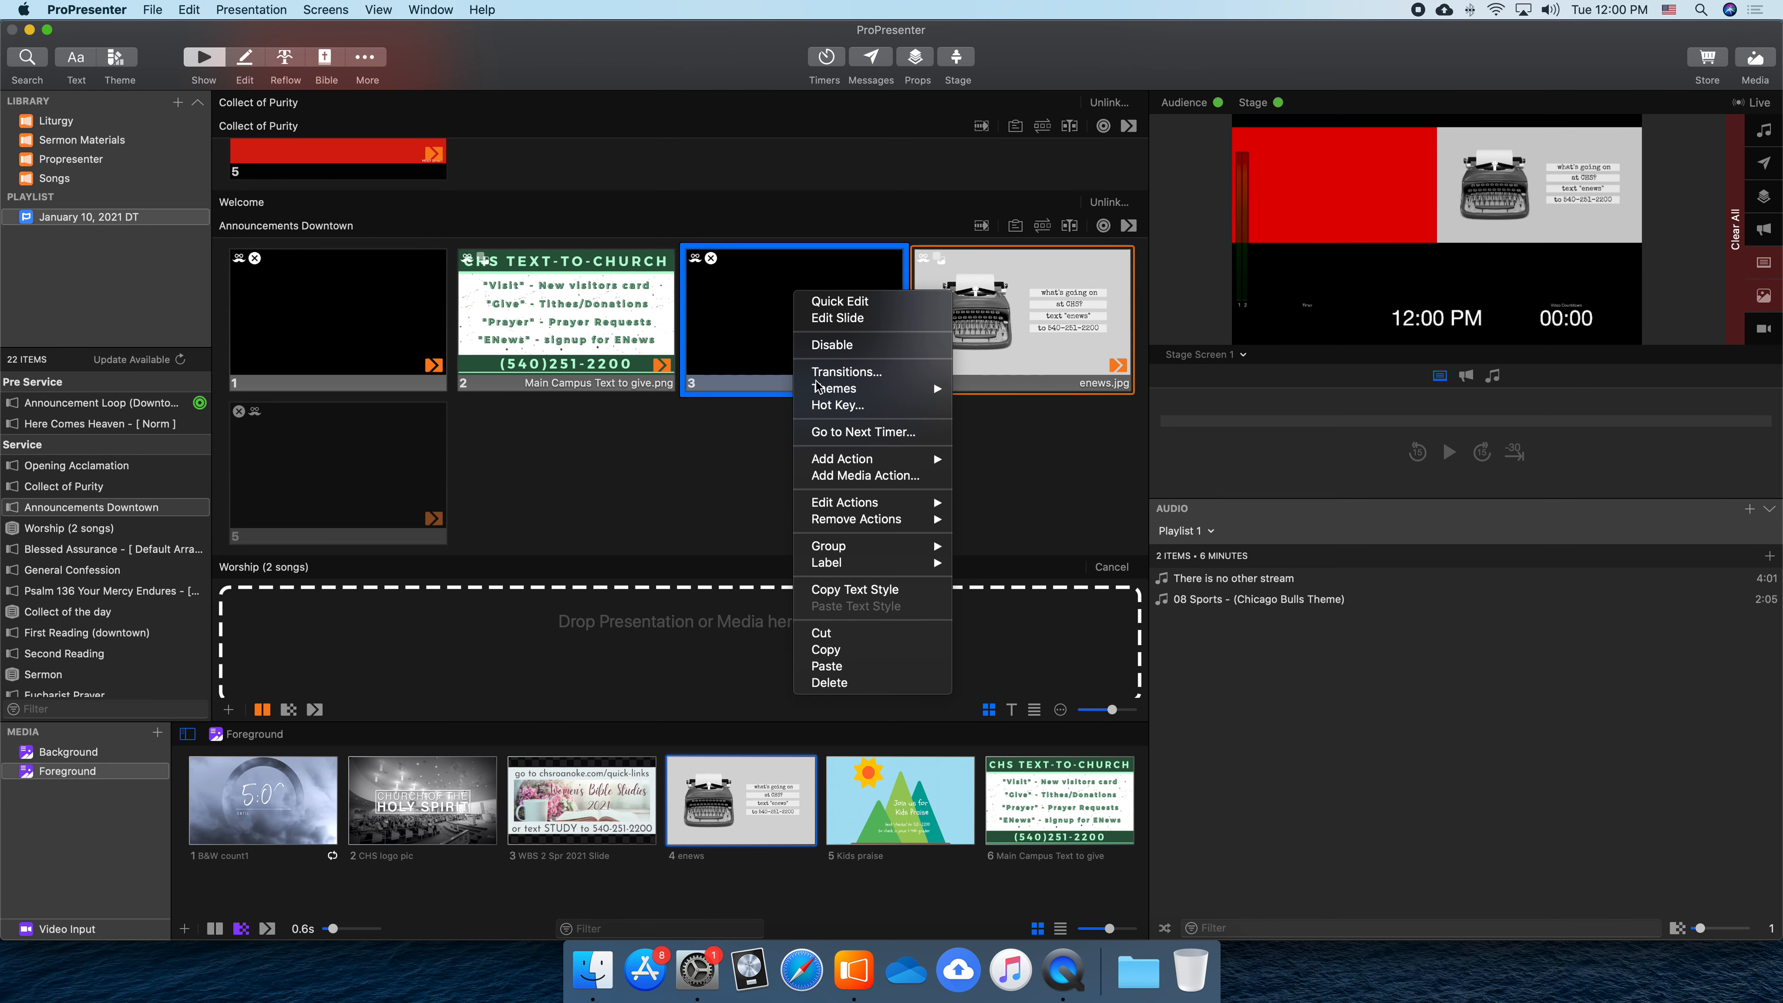
click(367, 494)
right_click(368, 493)
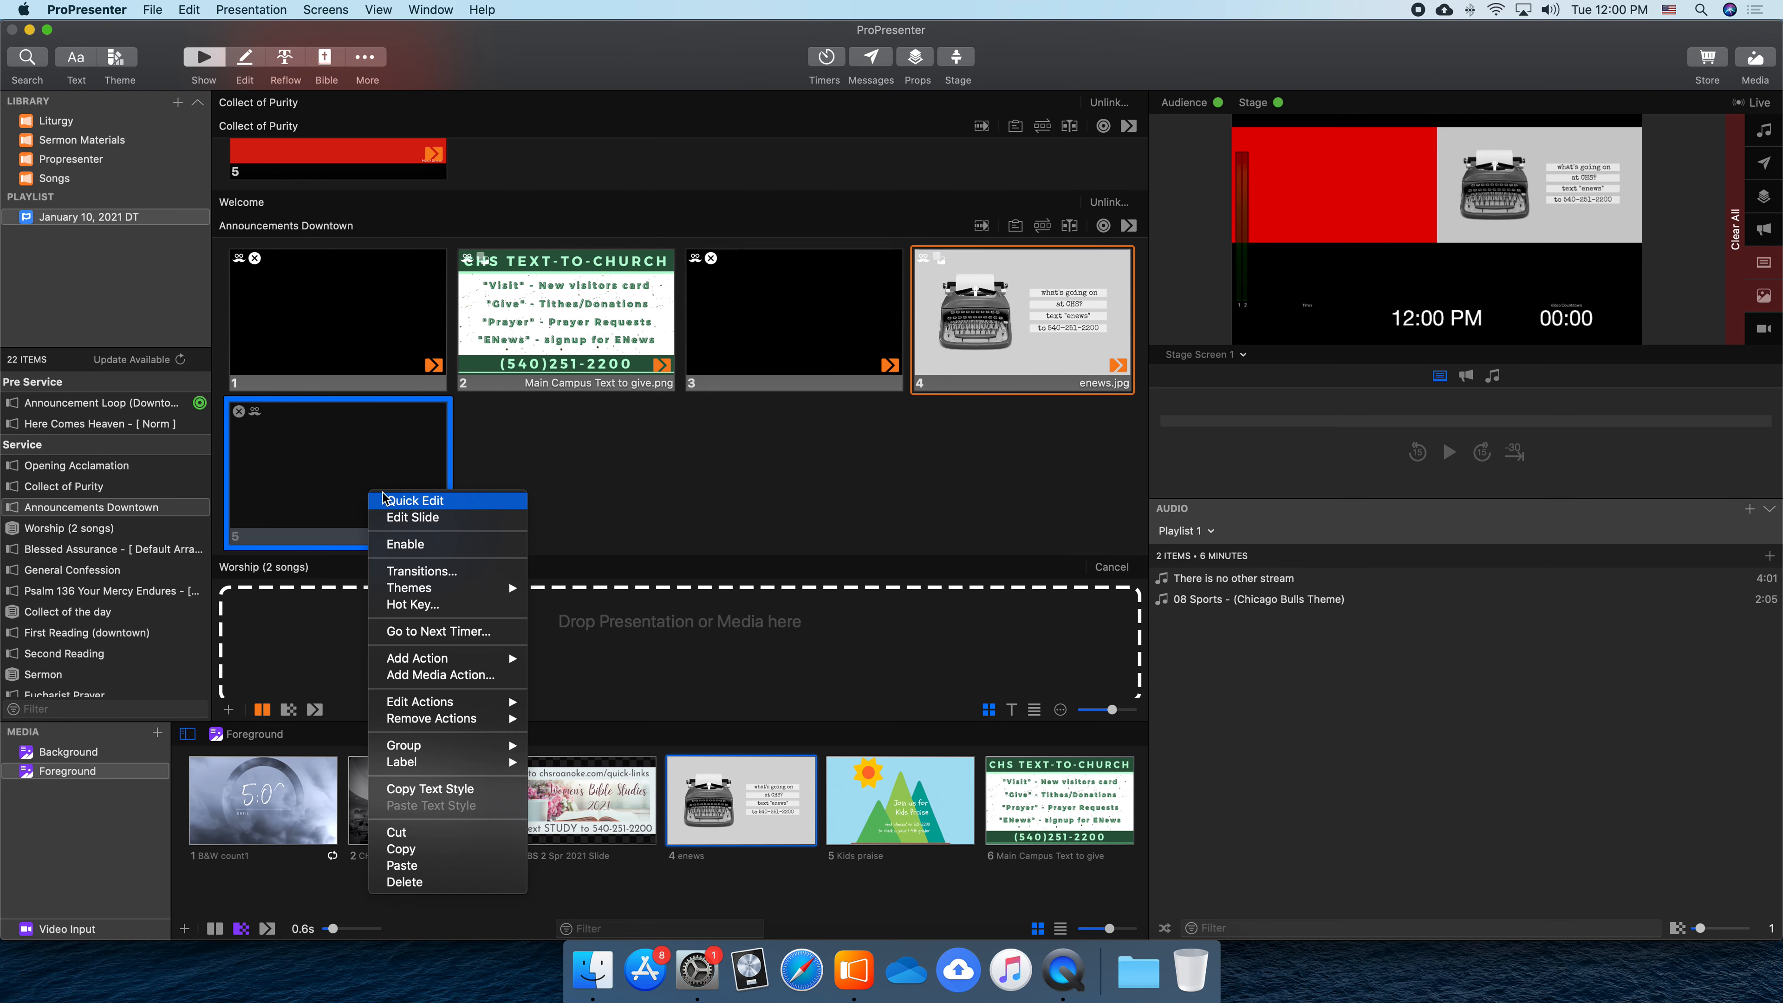
click(410, 544)
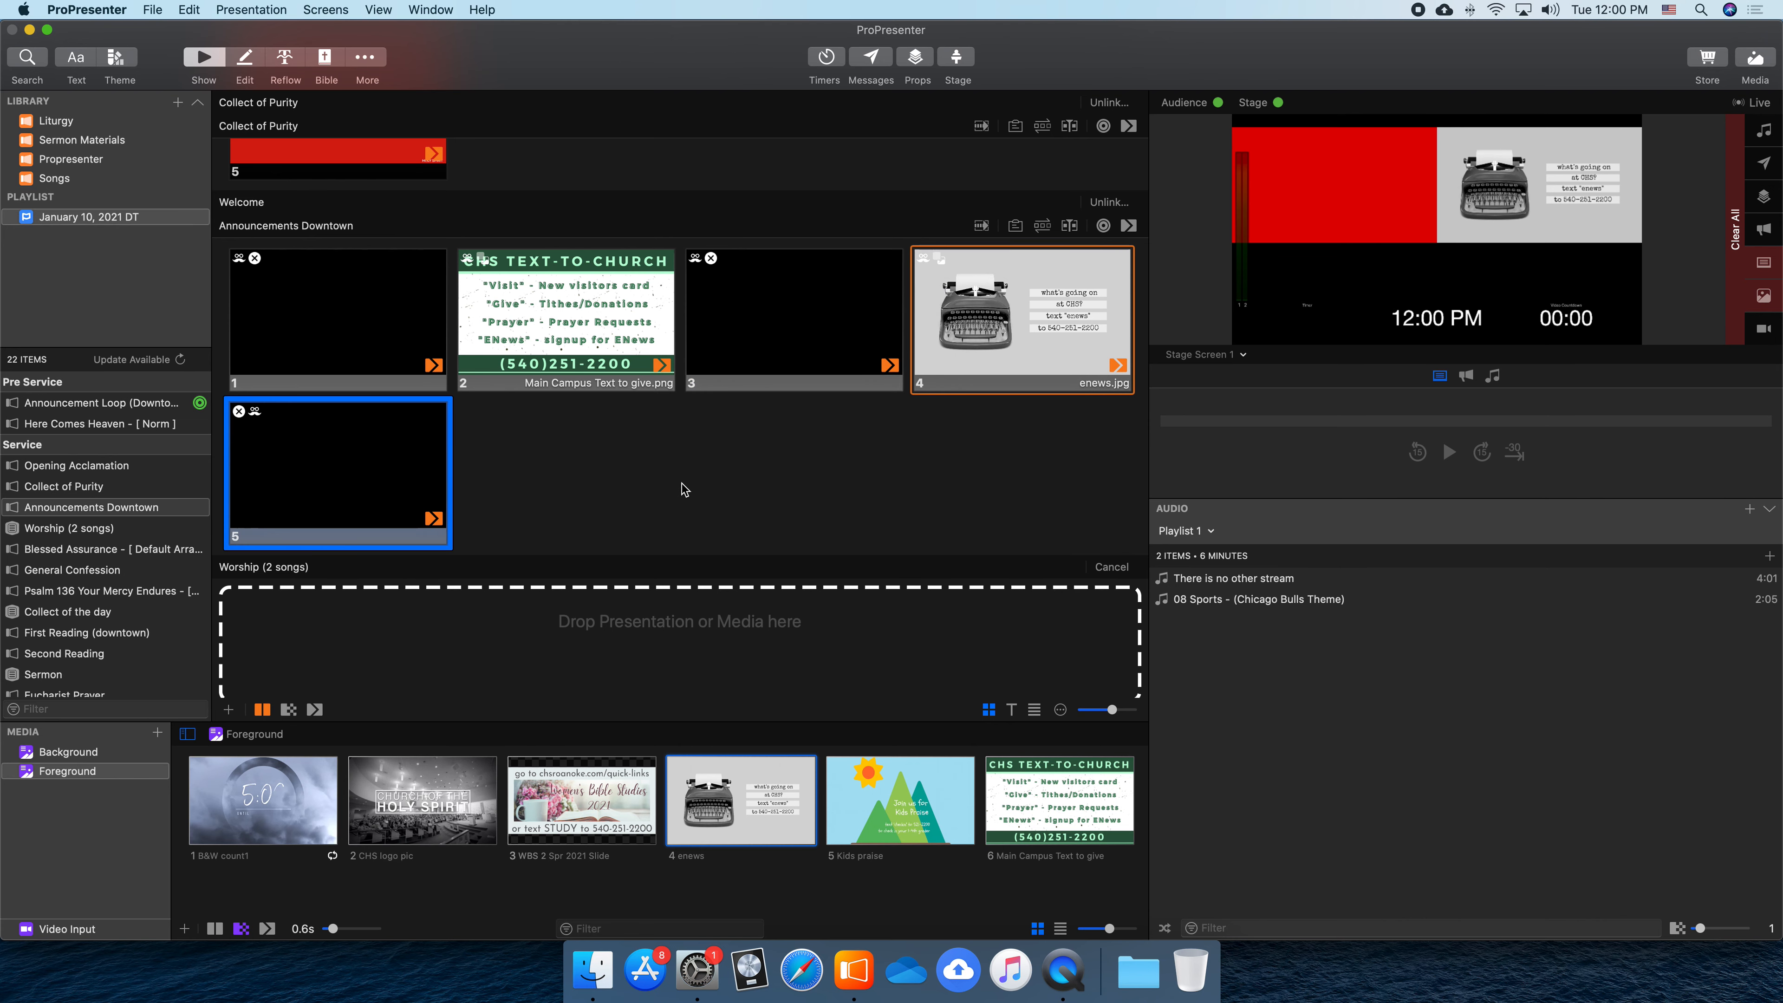
click(1085, 323)
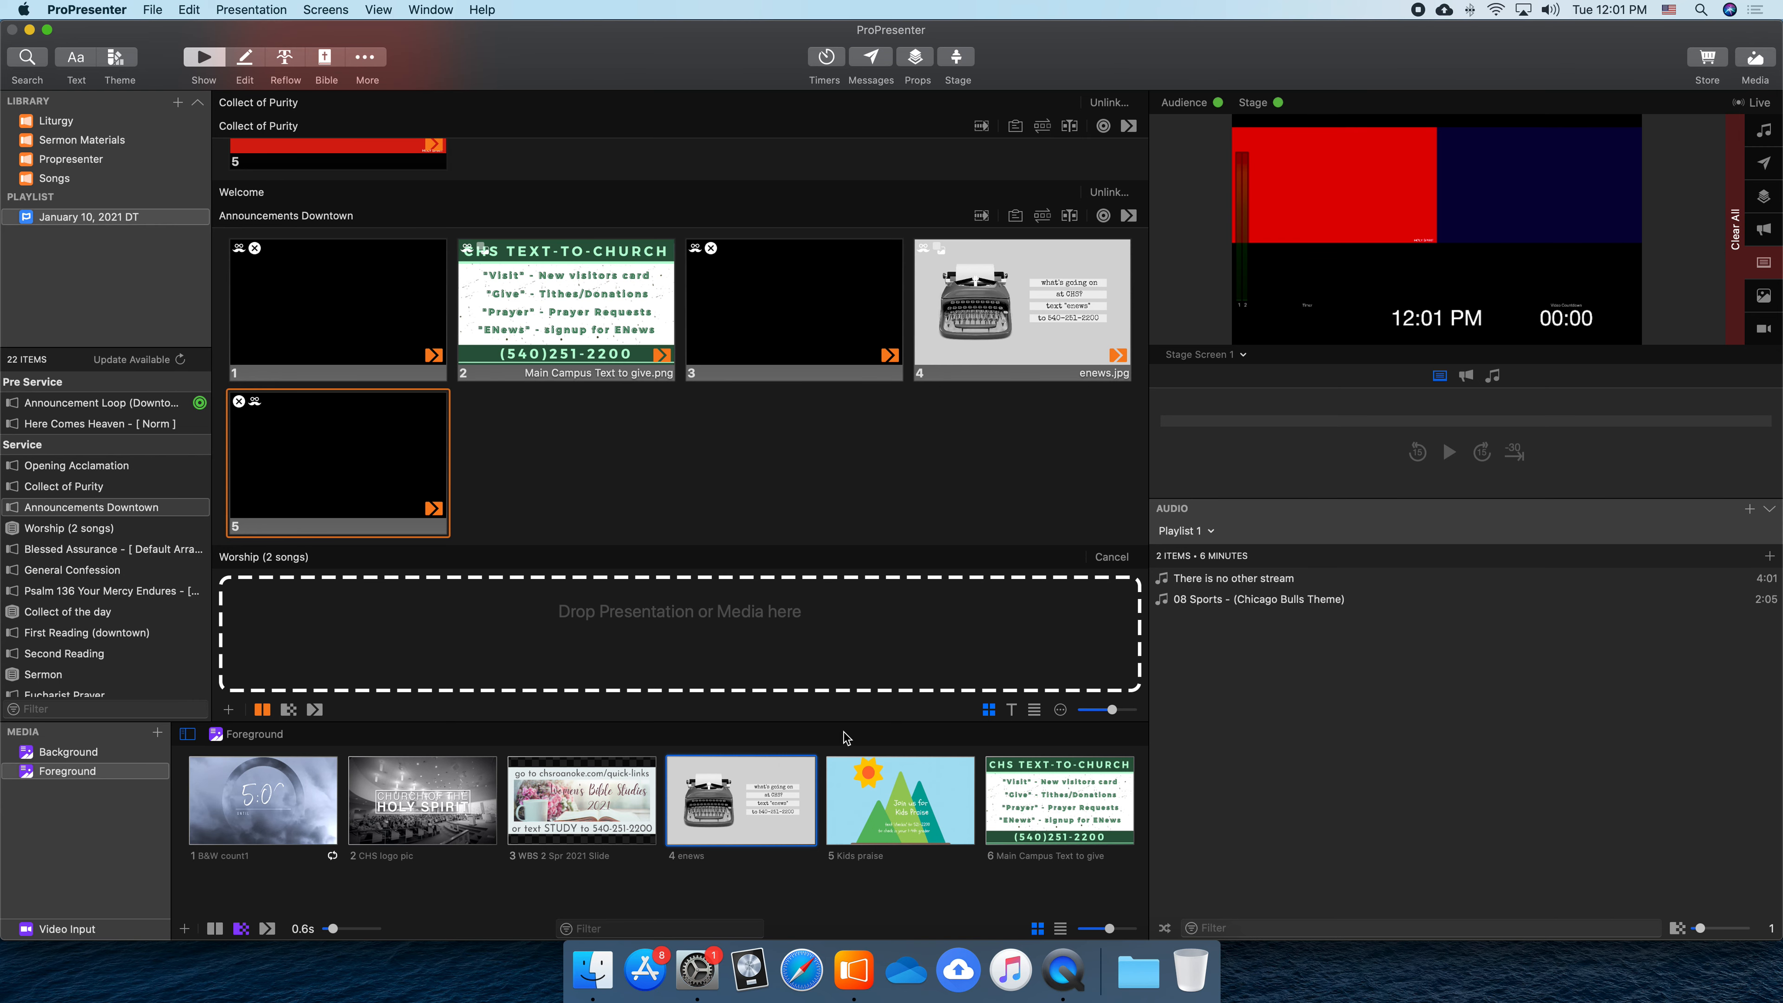
Look through the service playlist and go to the empty Sermon placeholder
scroll(632, 491, up, 10)
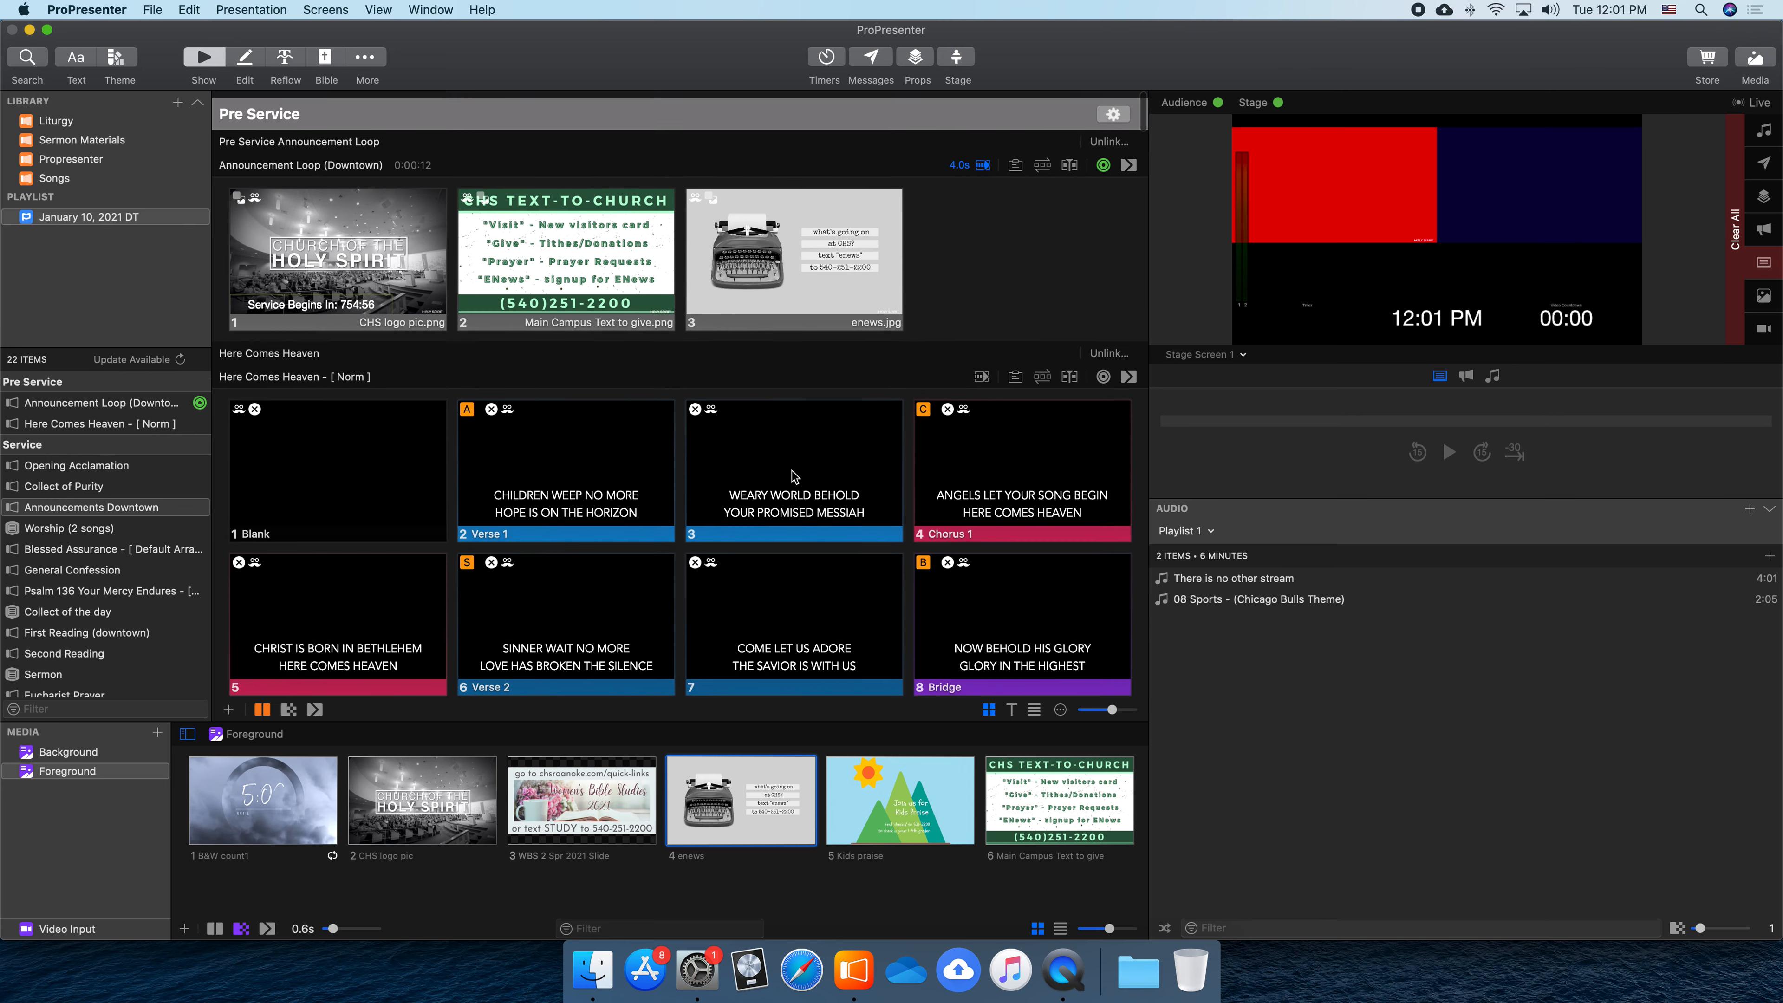
scroll(793, 476, down, 10)
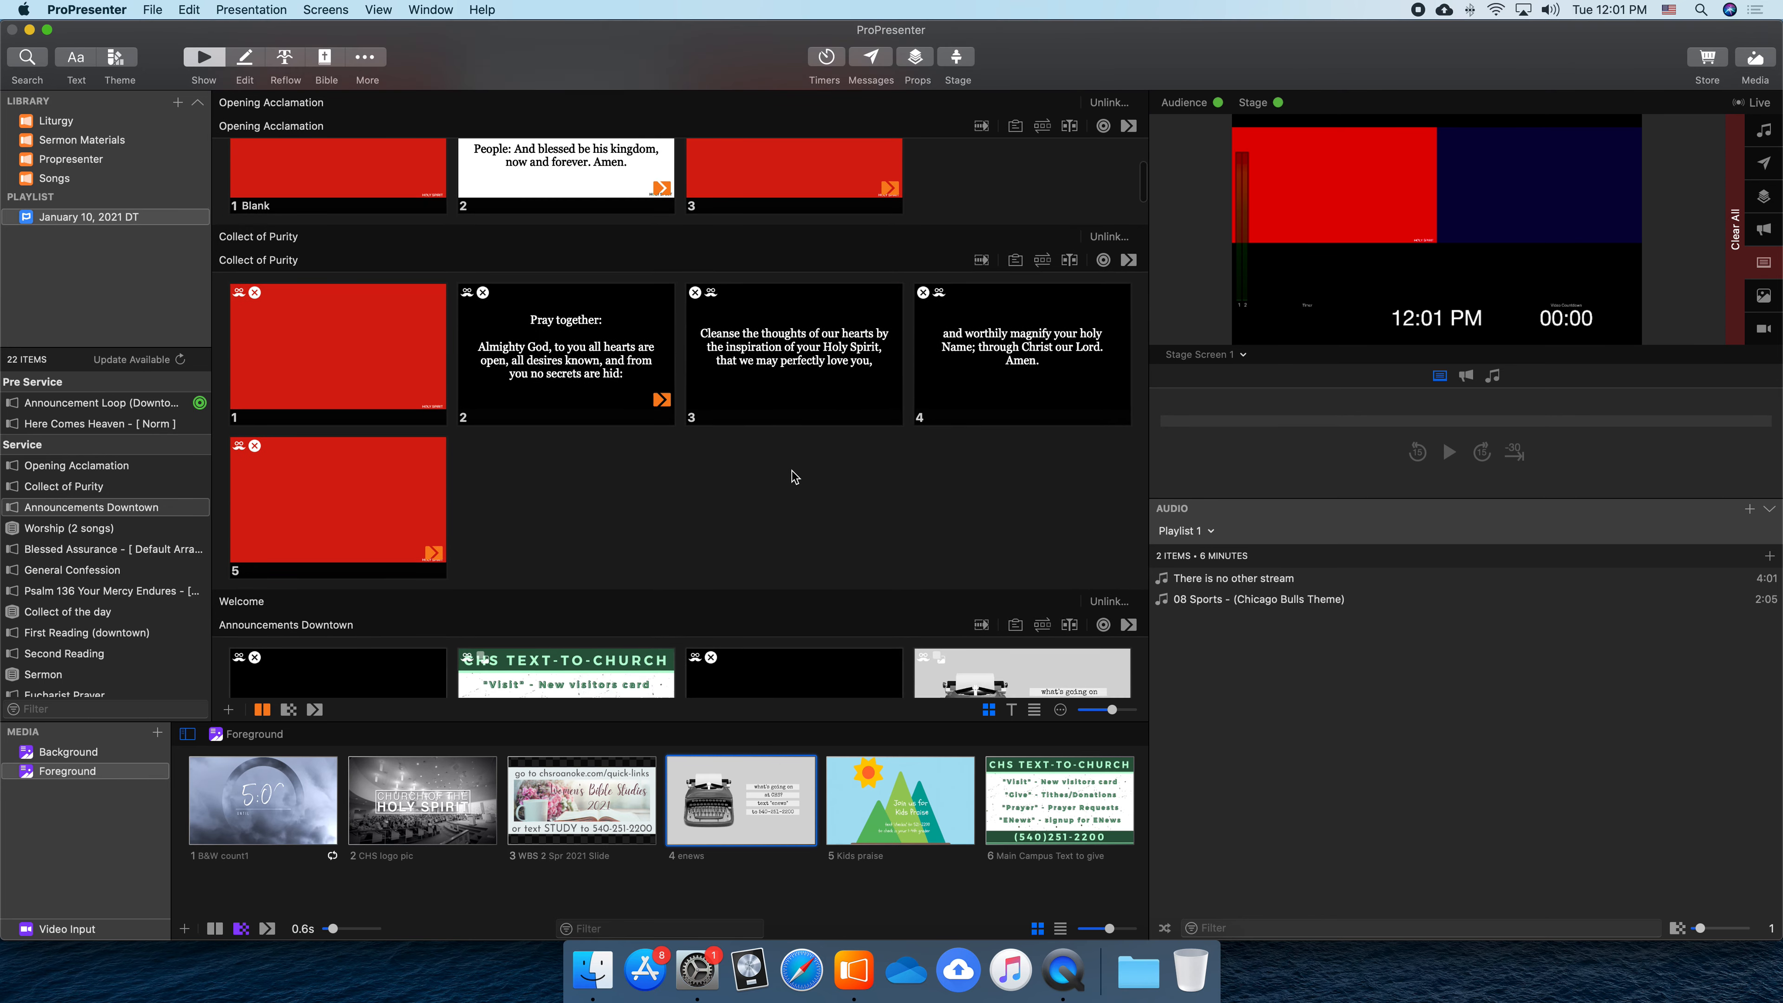
scroll(793, 477, down, 10)
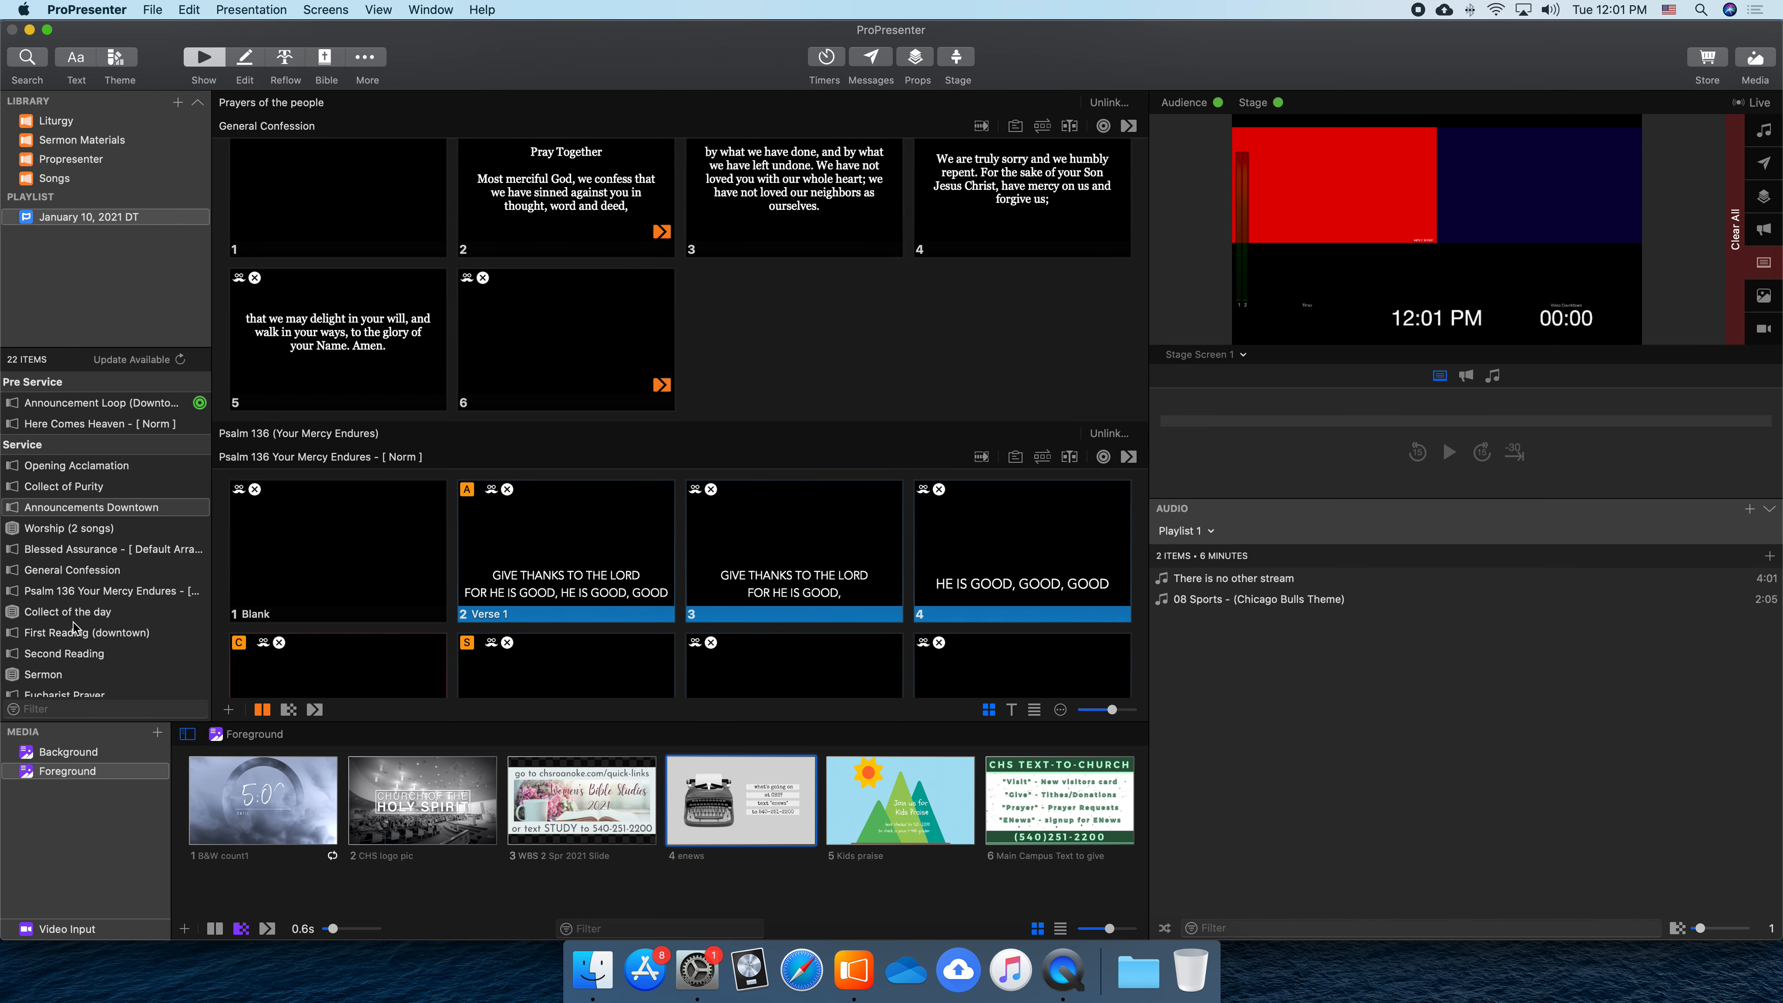
click(58, 674)
scroll(311, 508, up, 3)
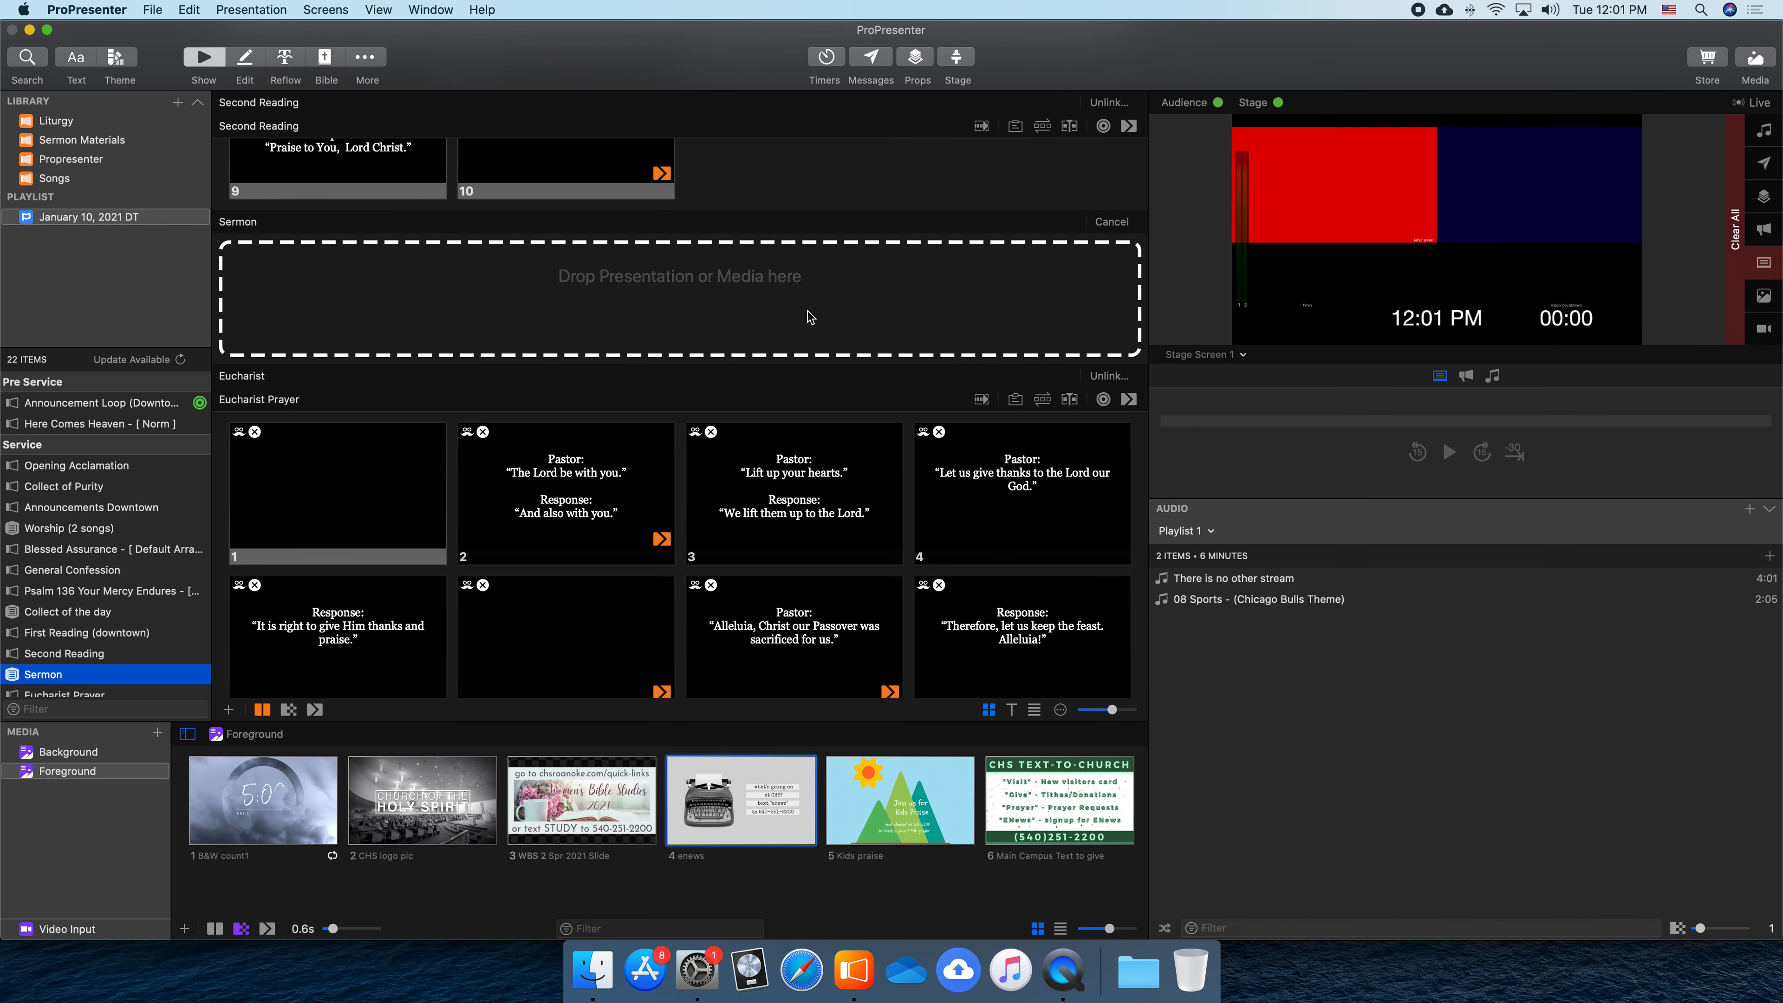
Search the library for sermon and place the Sermon Graphic presentation in the Sermon placeholder
click(708, 330)
text(sermon)
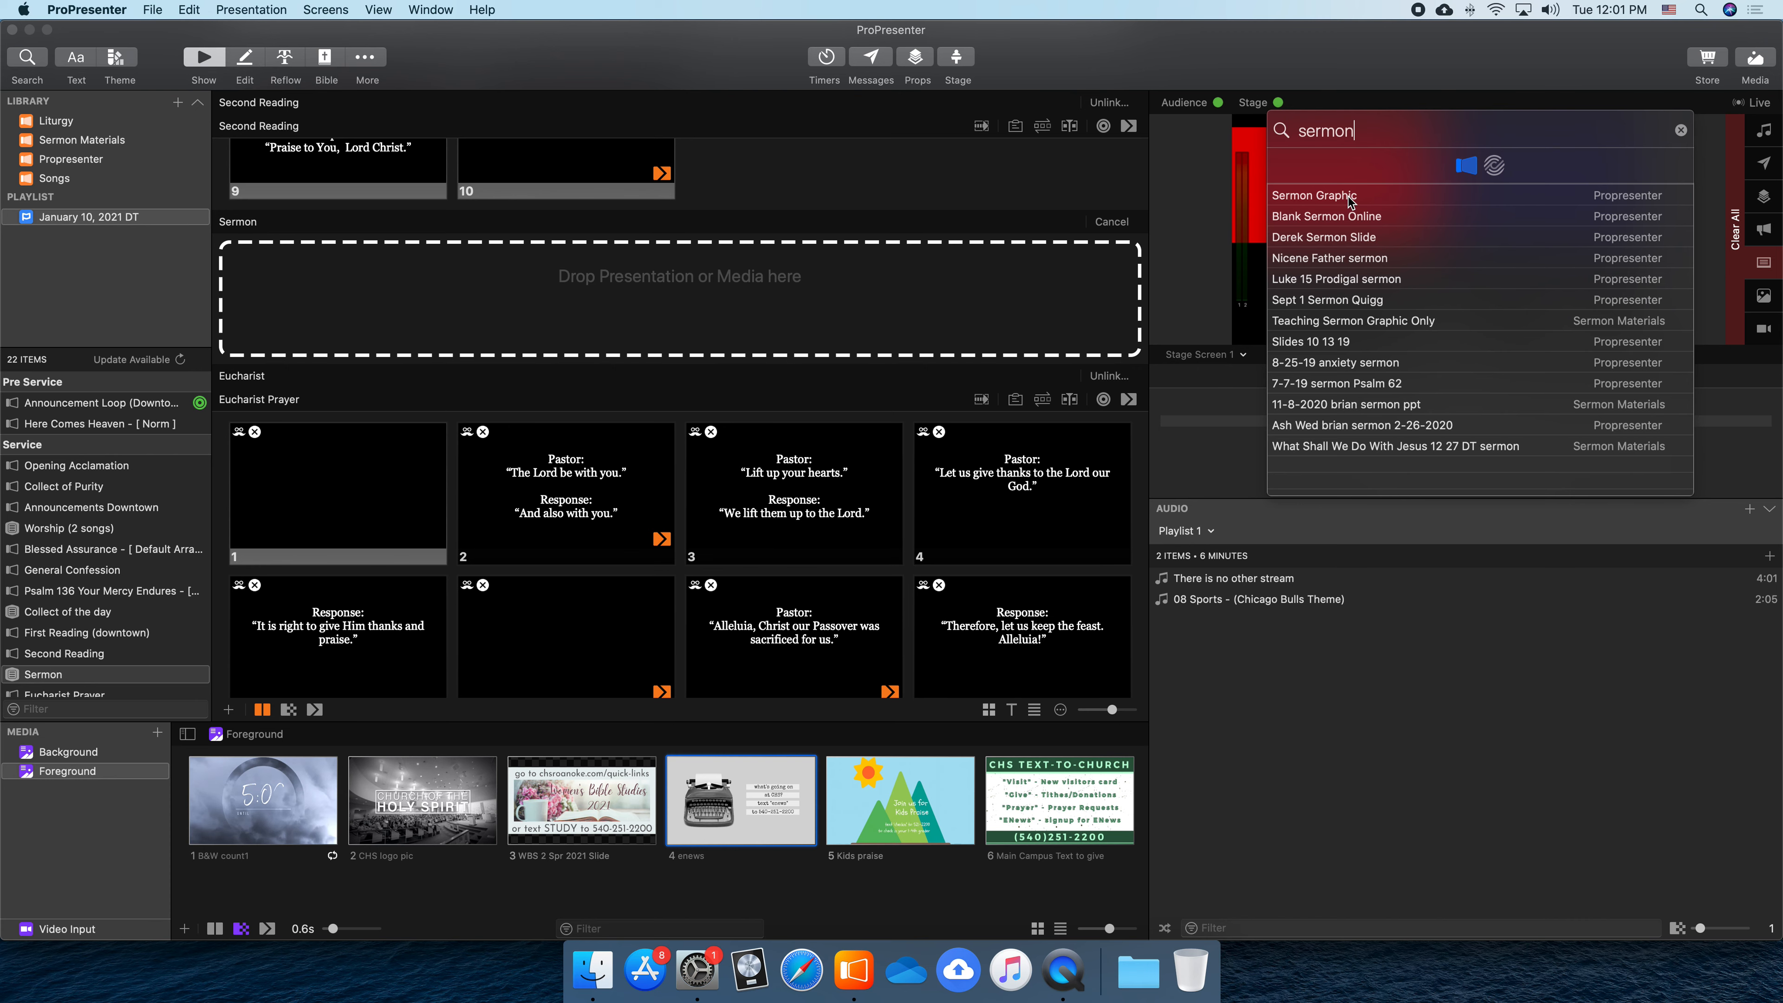
drag(1344, 202, 764, 325)
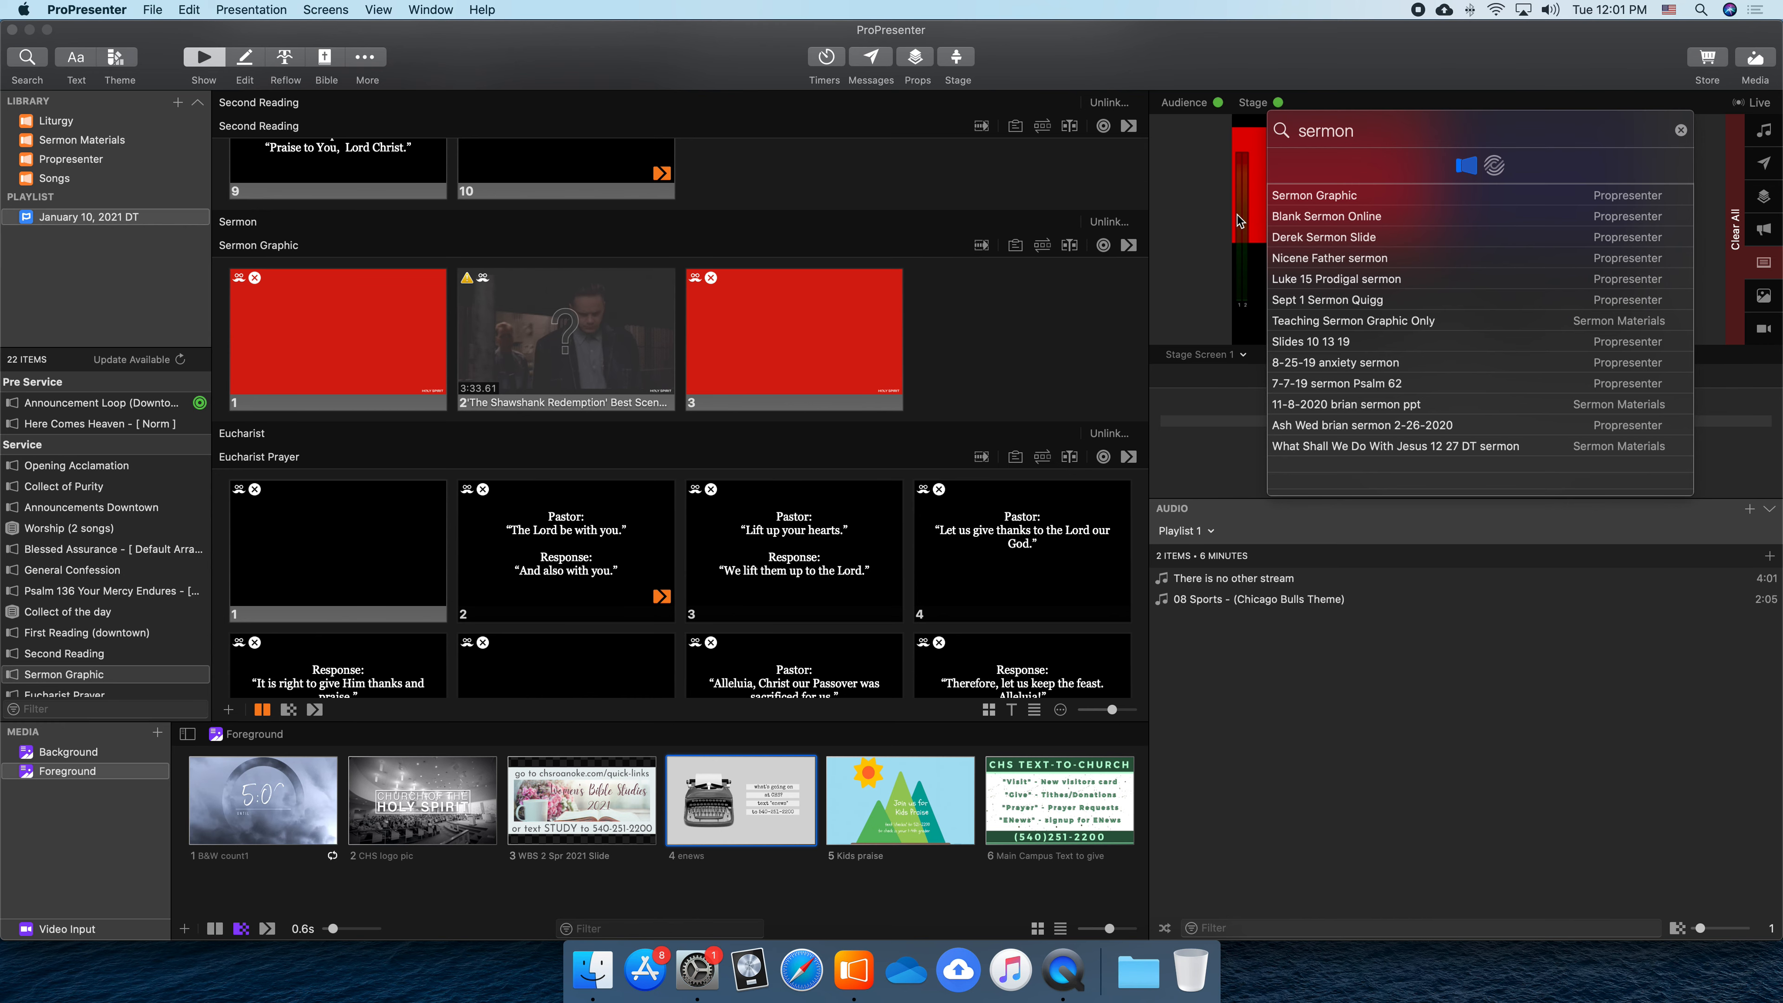
Show Sermon Graphic slides 1, 3 and 2 live to check what each one outputs
click(354, 355)
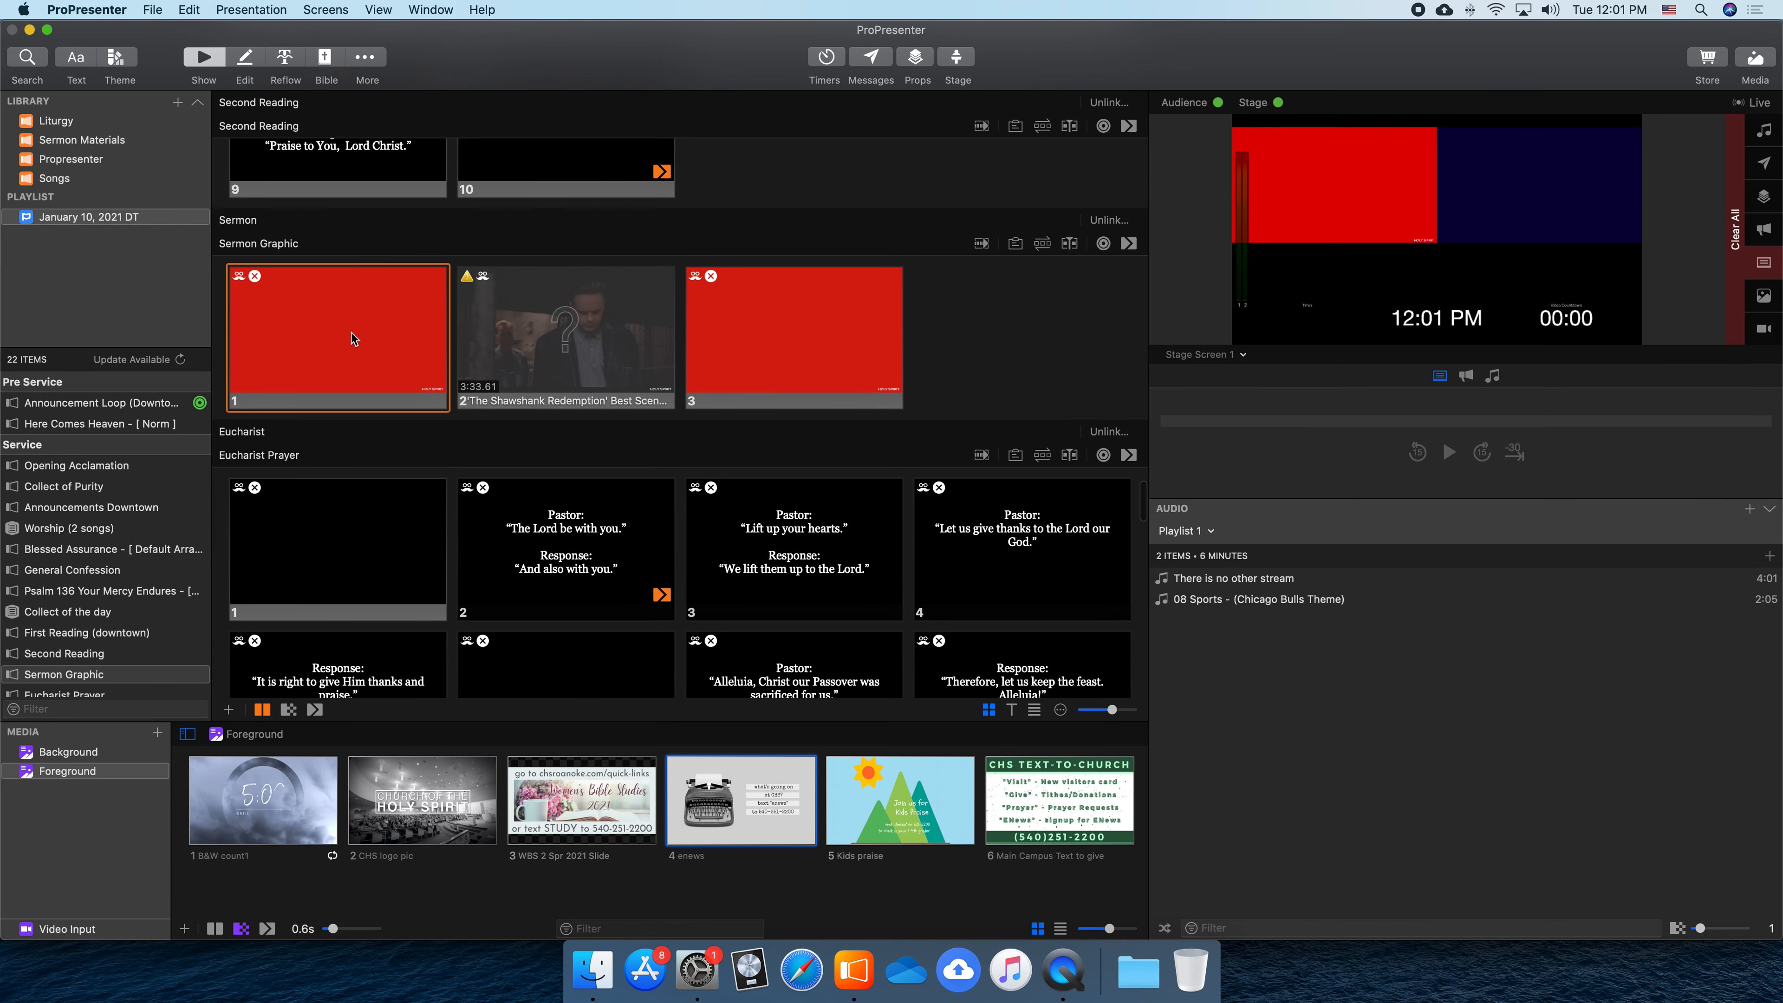
click(765, 327)
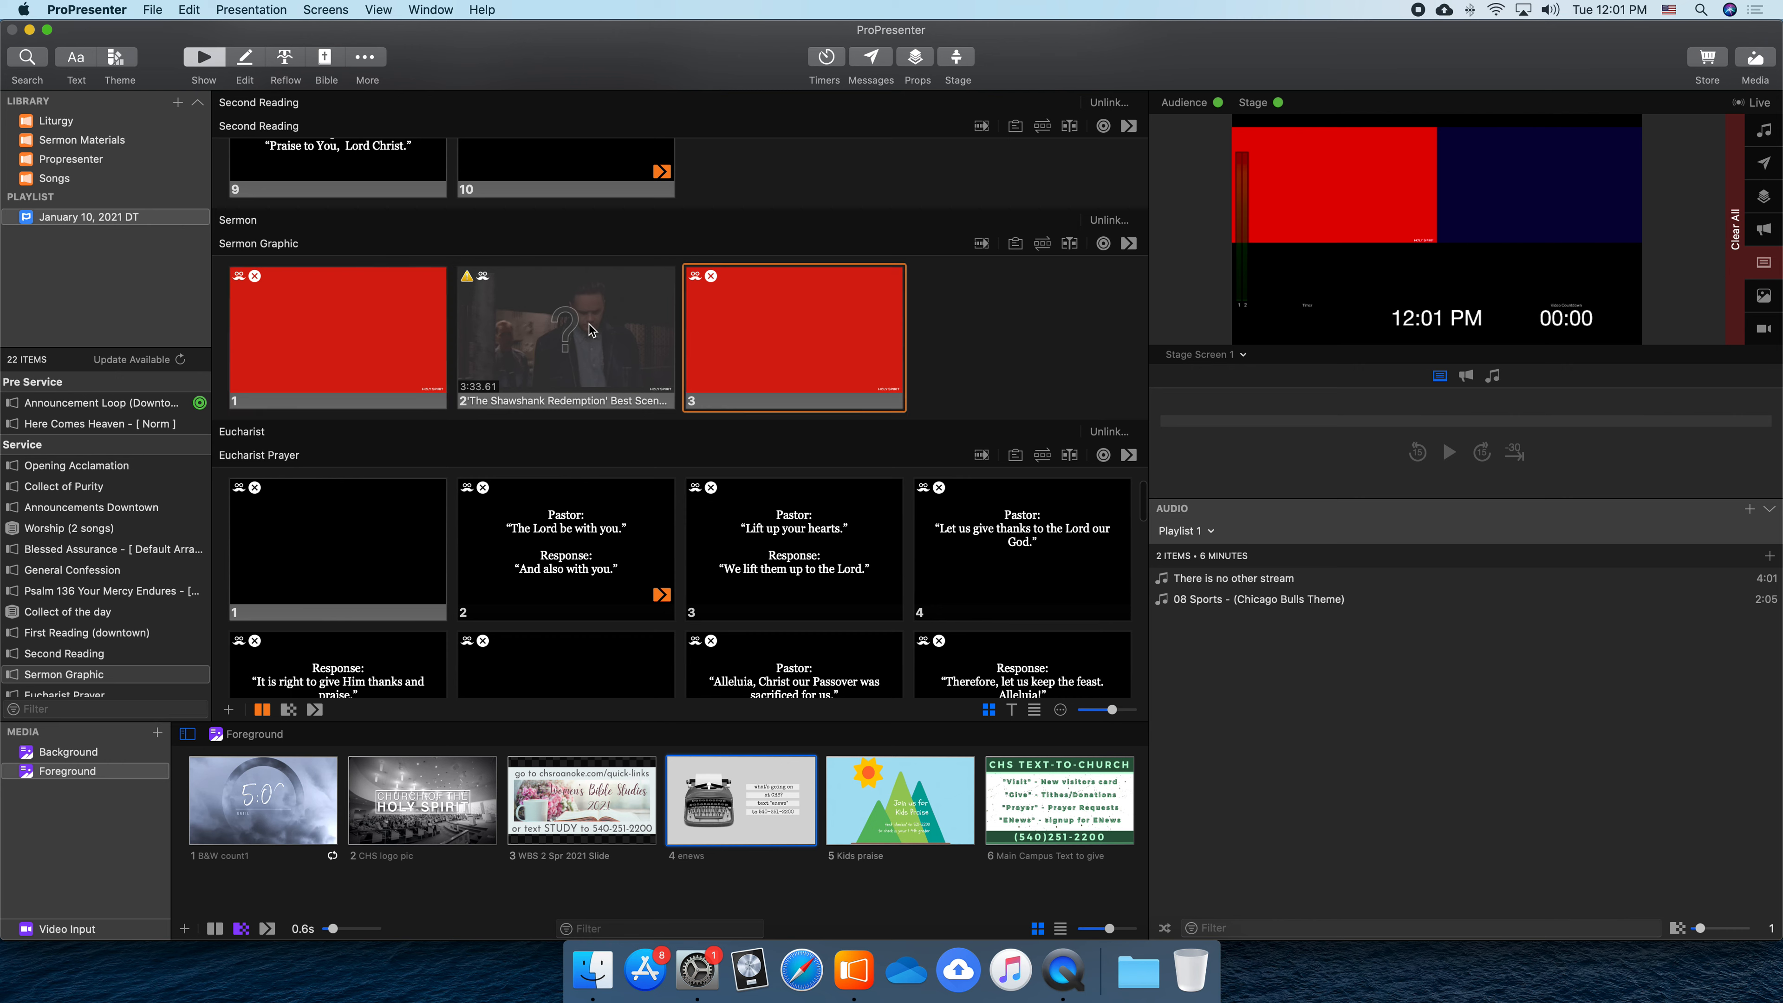
click(586, 347)
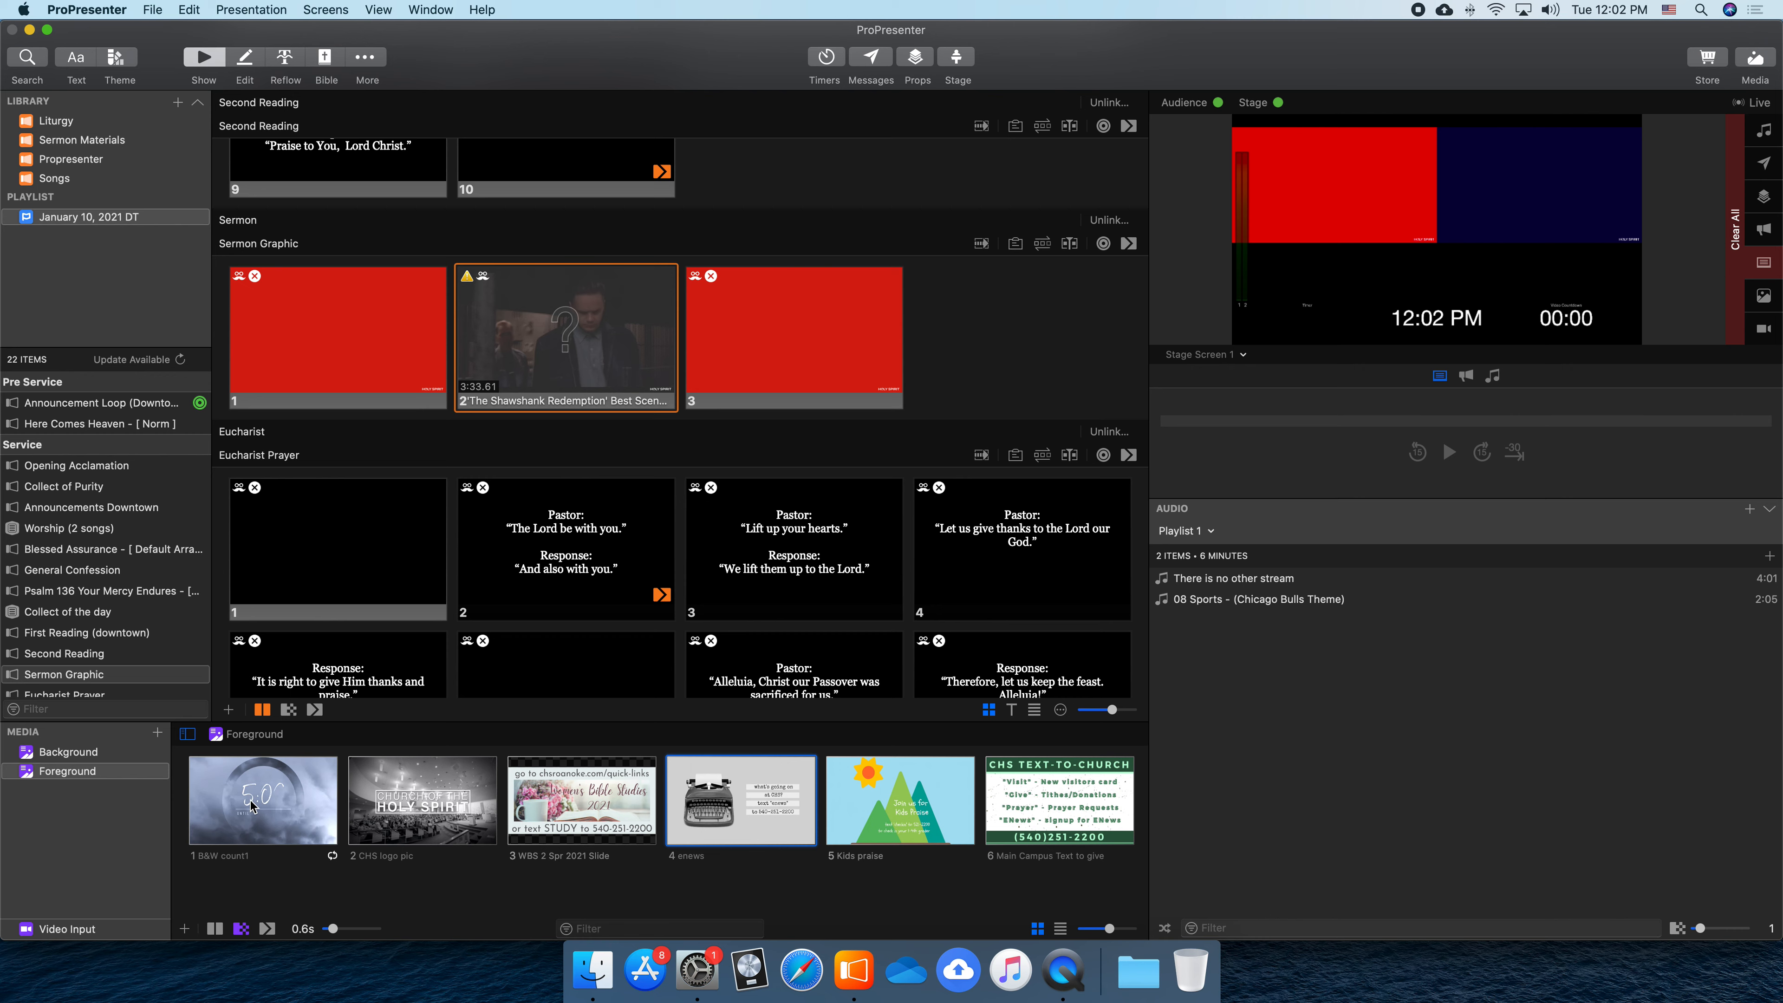
Add the B&W count1 video to Sermon Graphic slide 2, play it live and pause it
drag(268, 803, 528, 323)
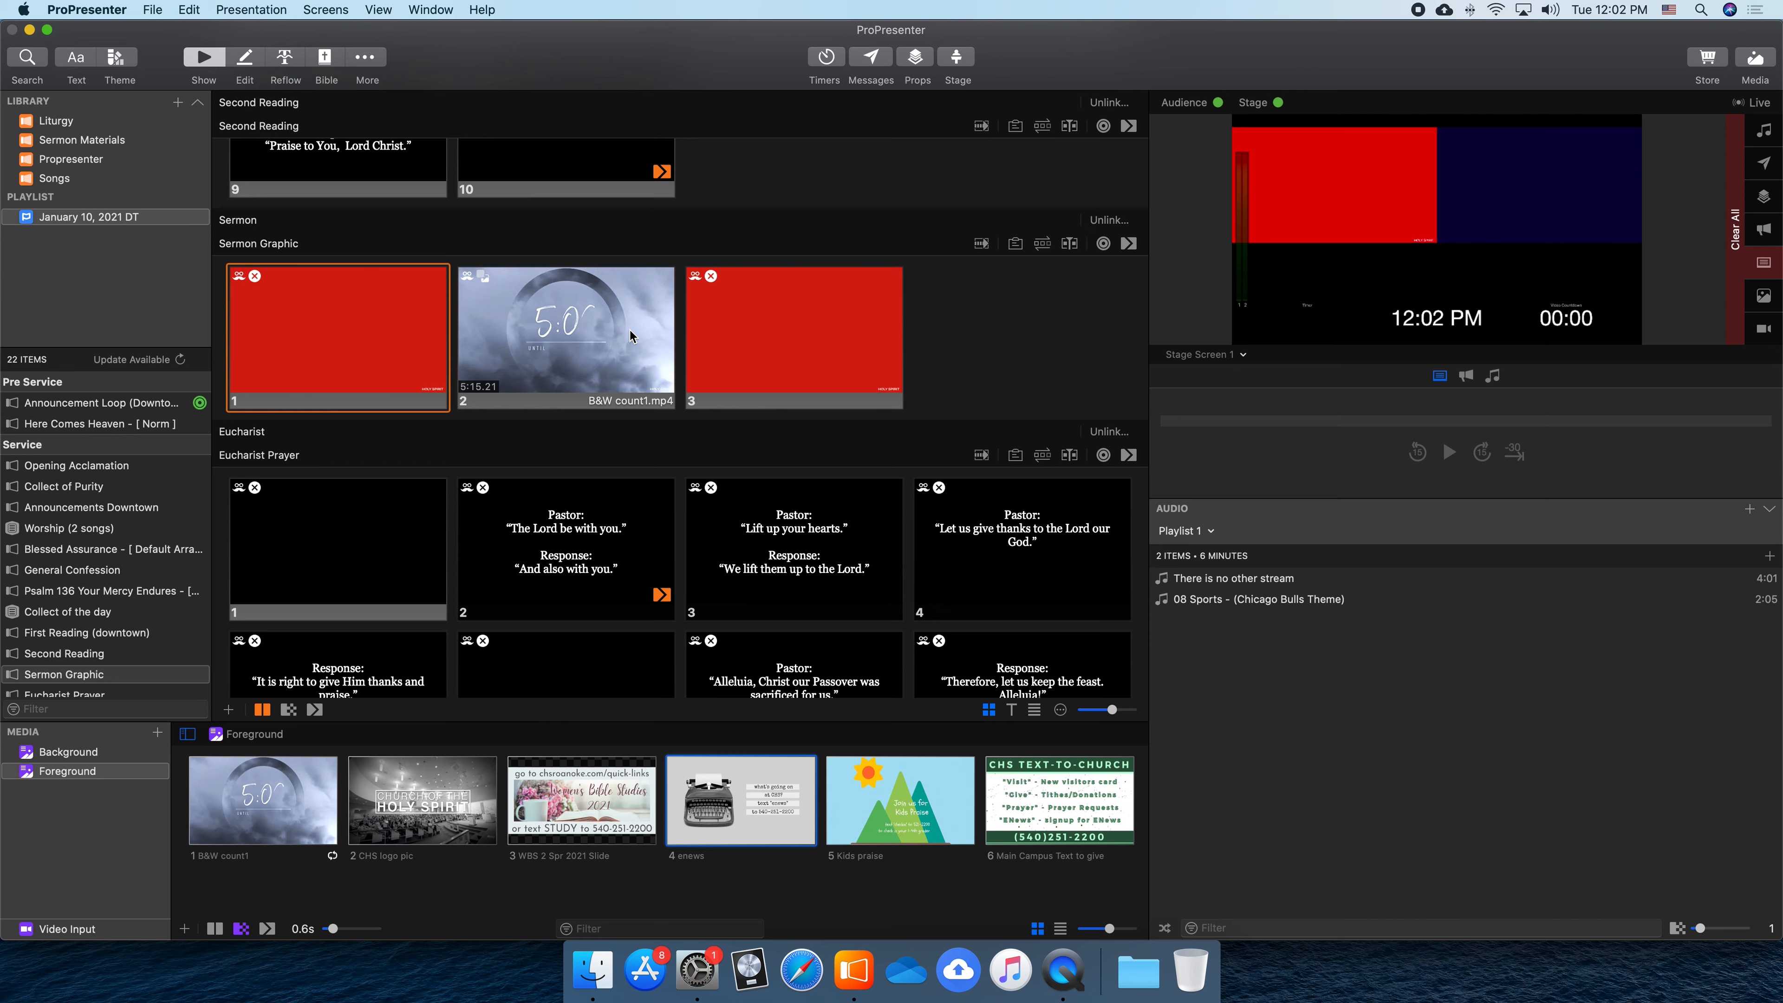
click(540, 321)
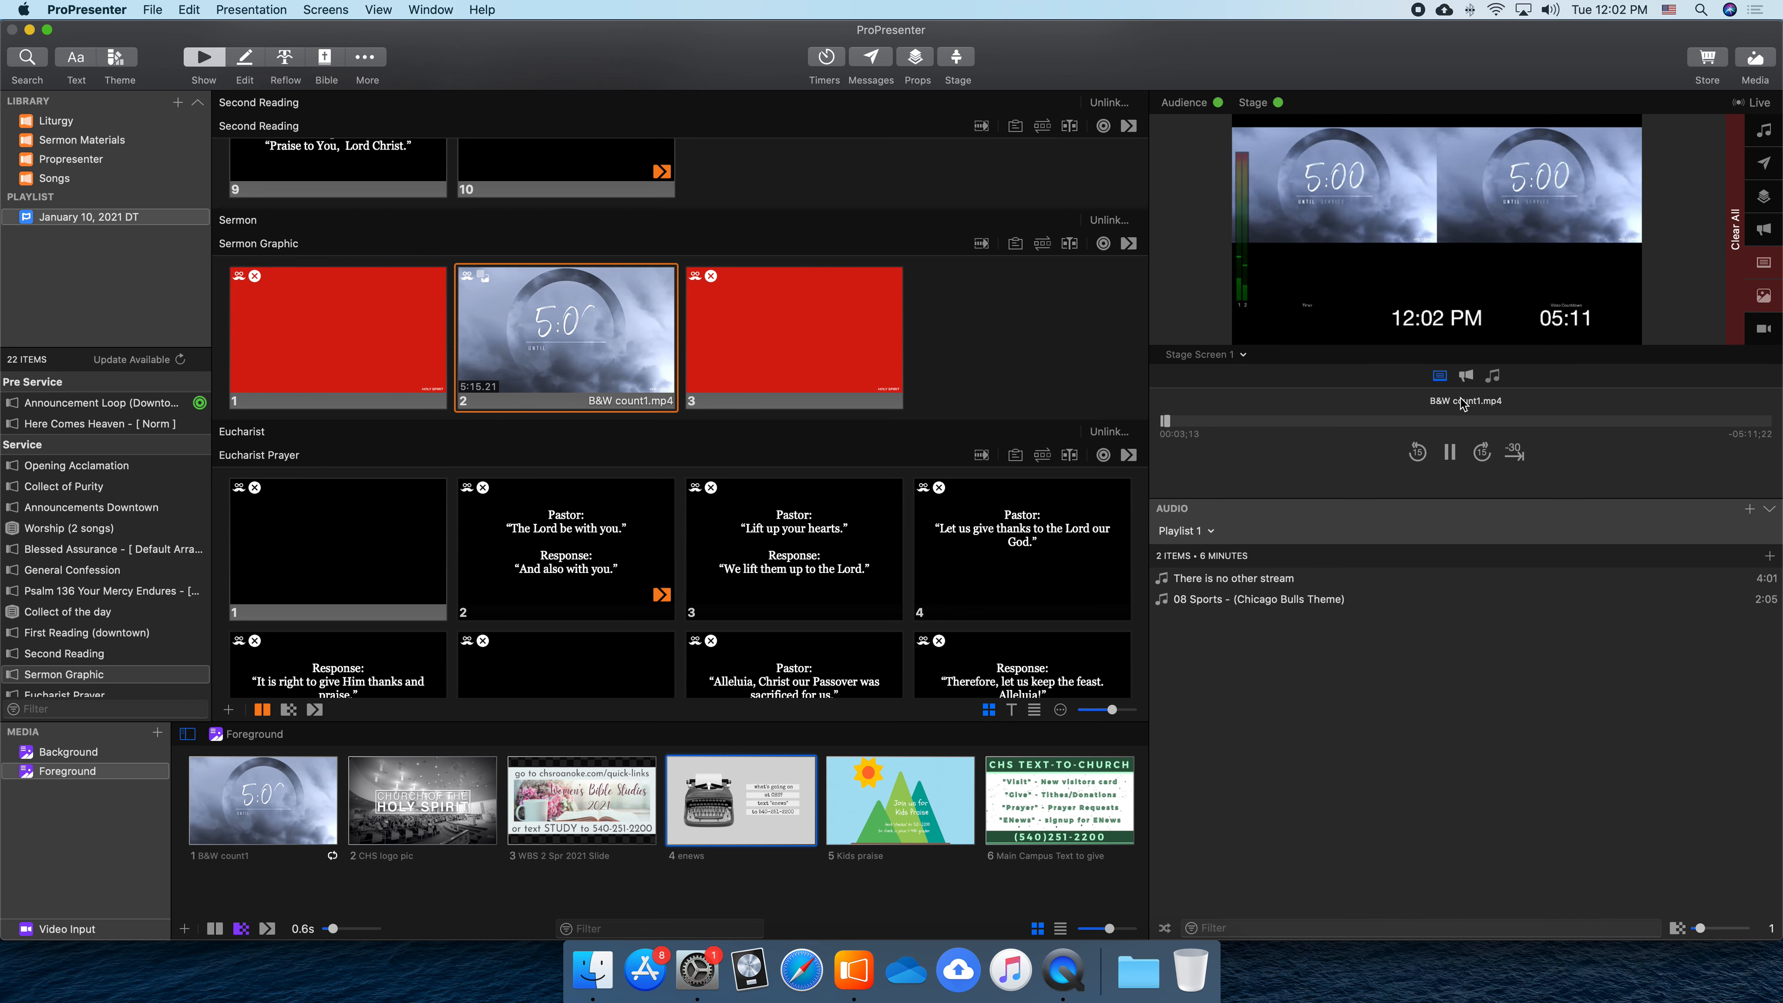
click(1455, 455)
Replace the B&W count1.mp4 action on Sermon Graphic slide 2 with the WBS 2 Spr 2021 Slide image and show slides 1 and 2 live
right_click(535, 351)
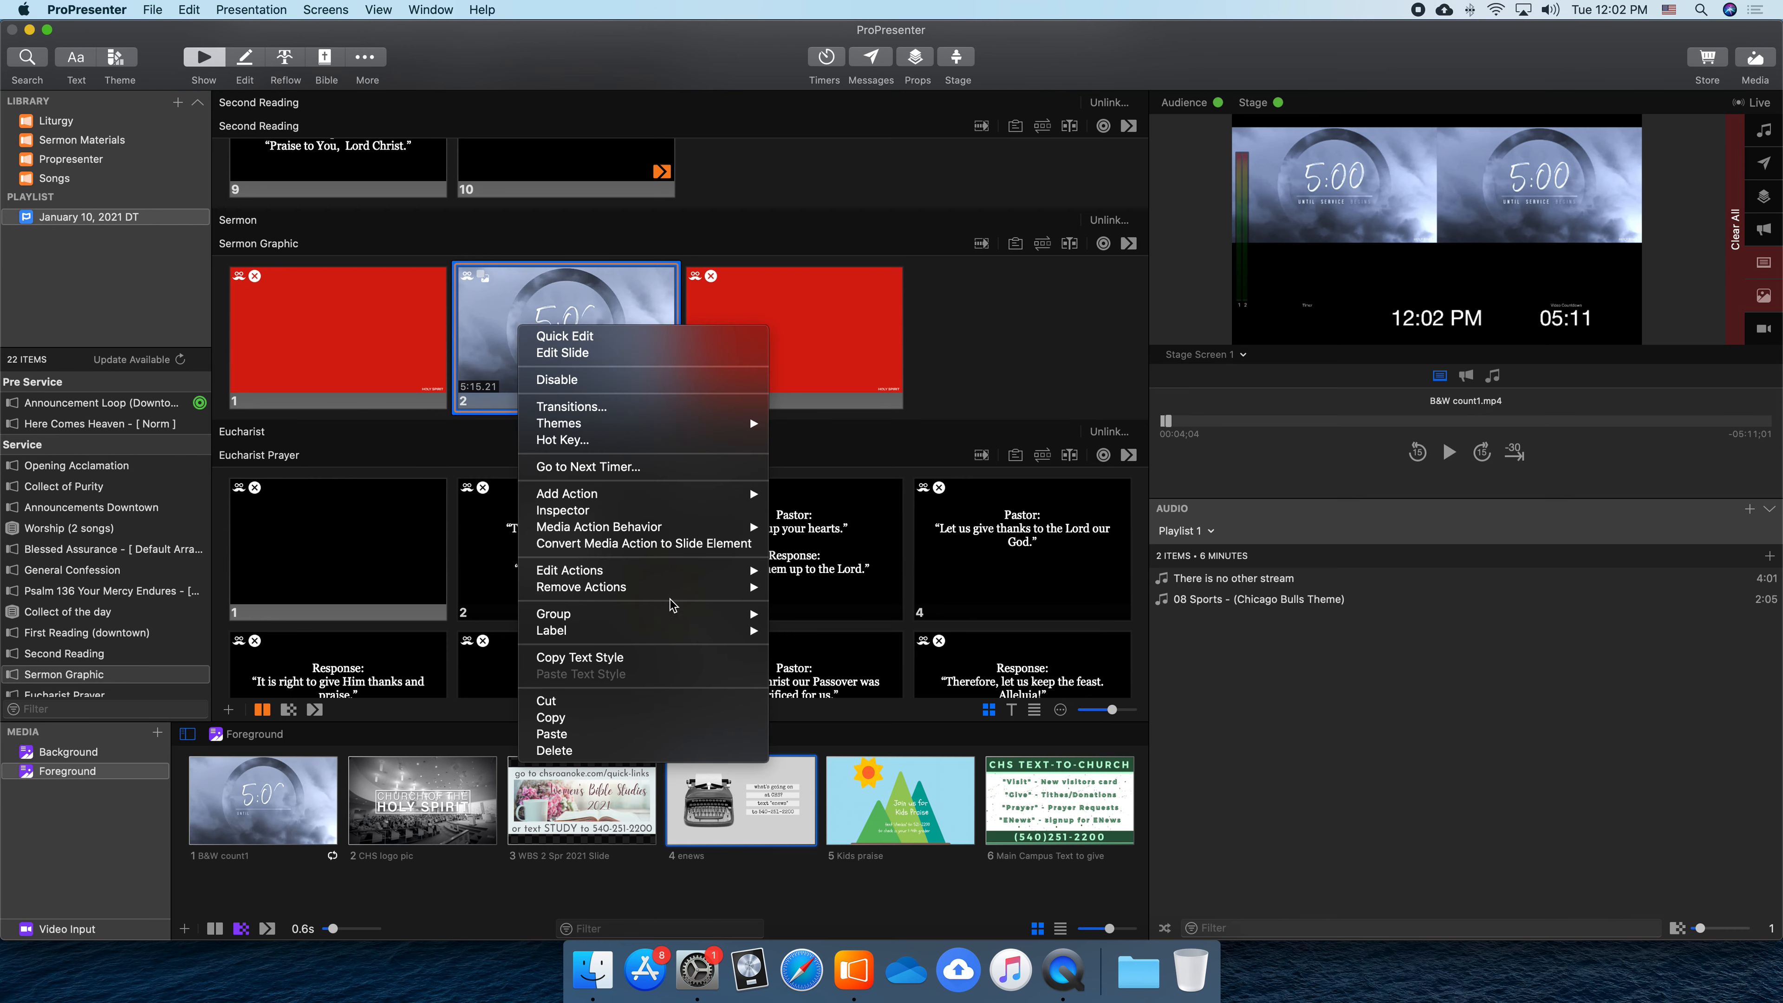
mouse_move(675, 589)
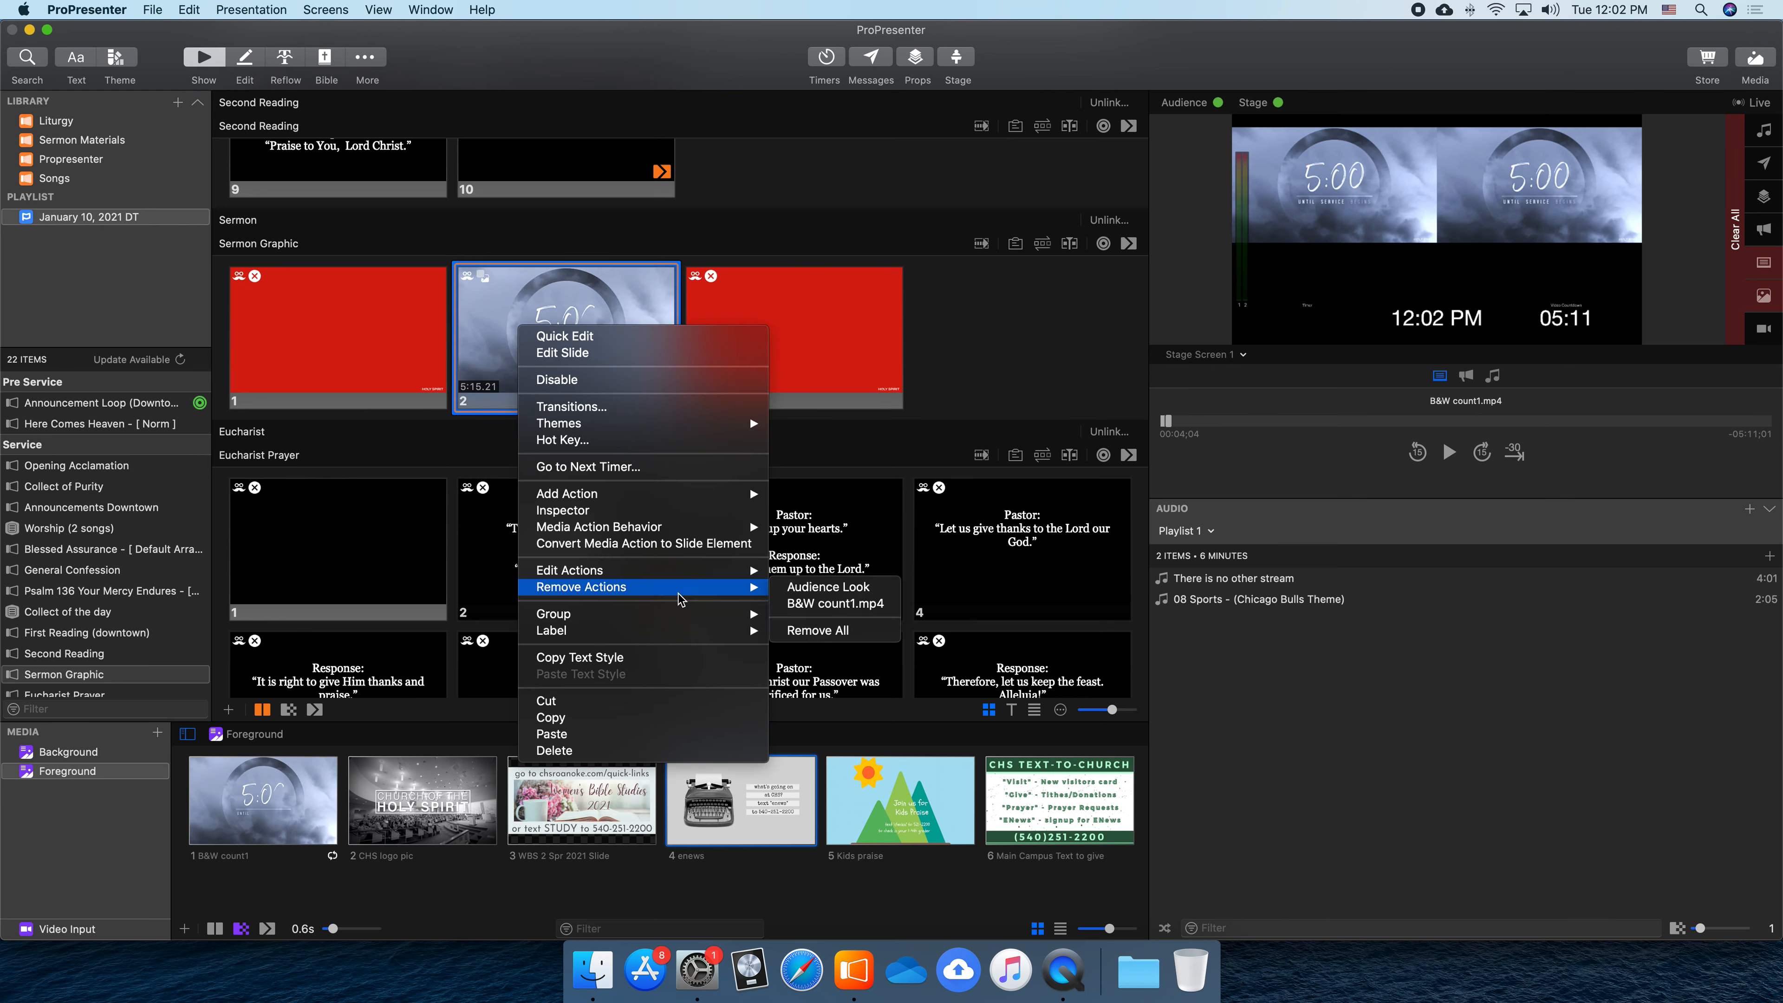
click(855, 605)
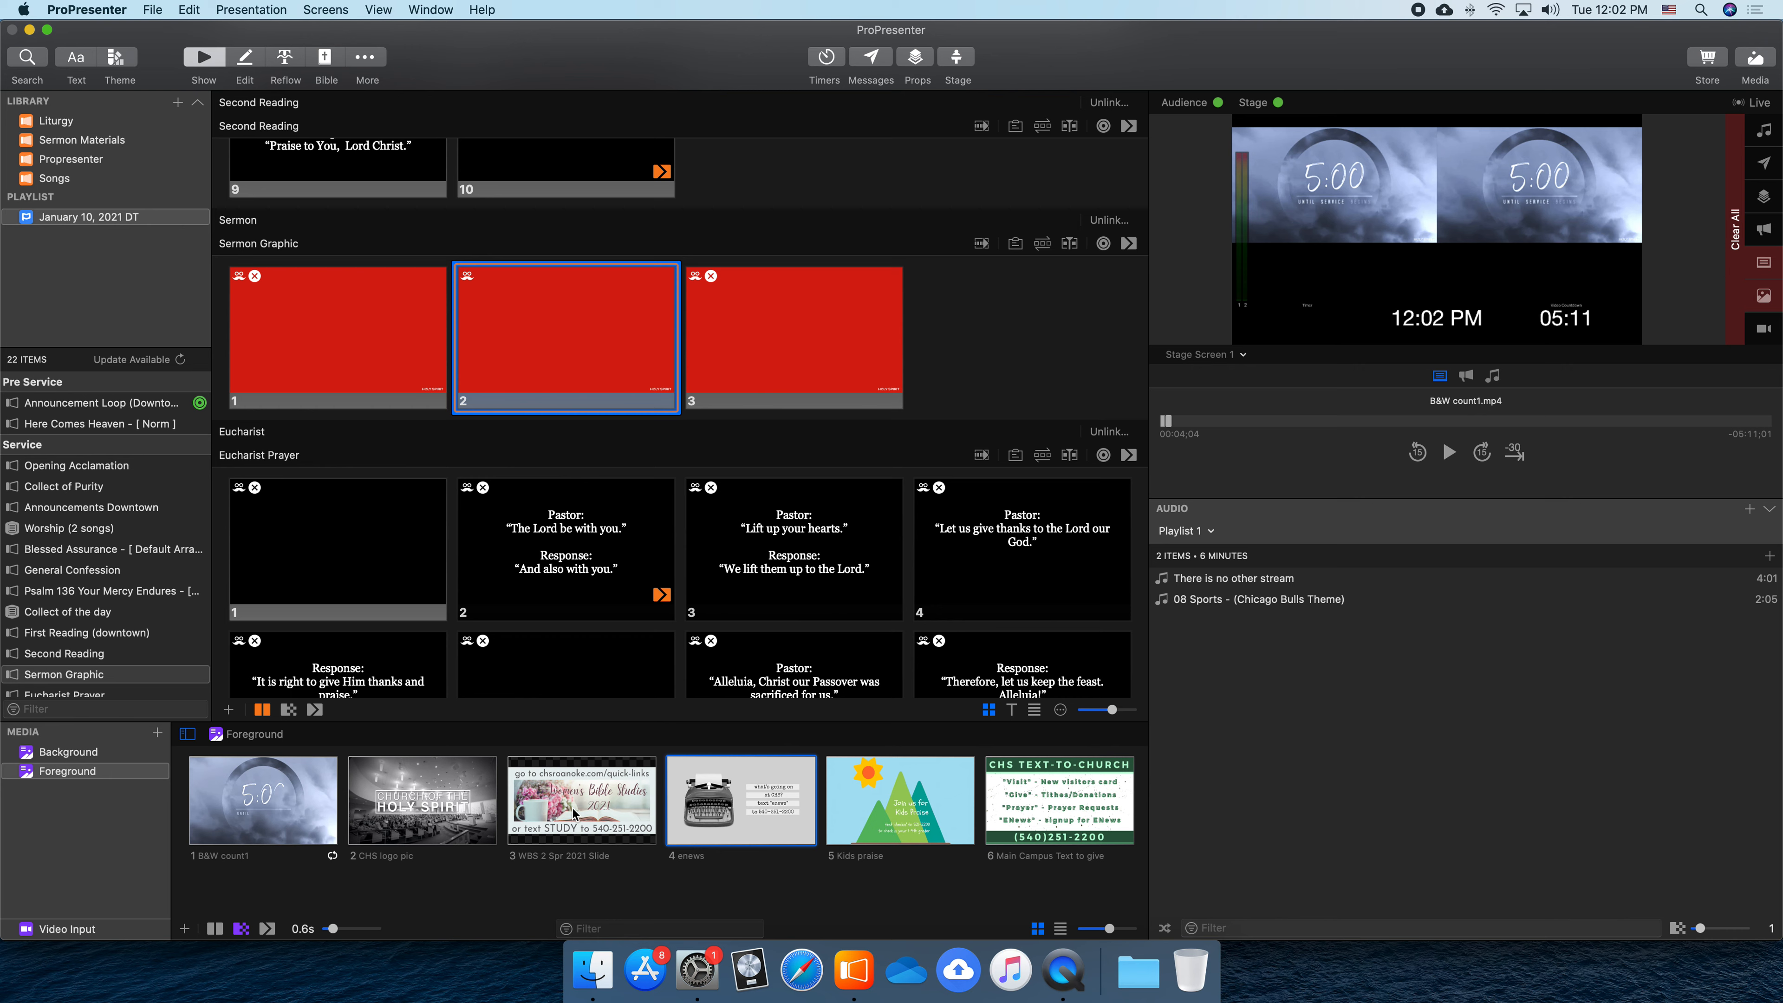
drag(574, 814, 567, 335)
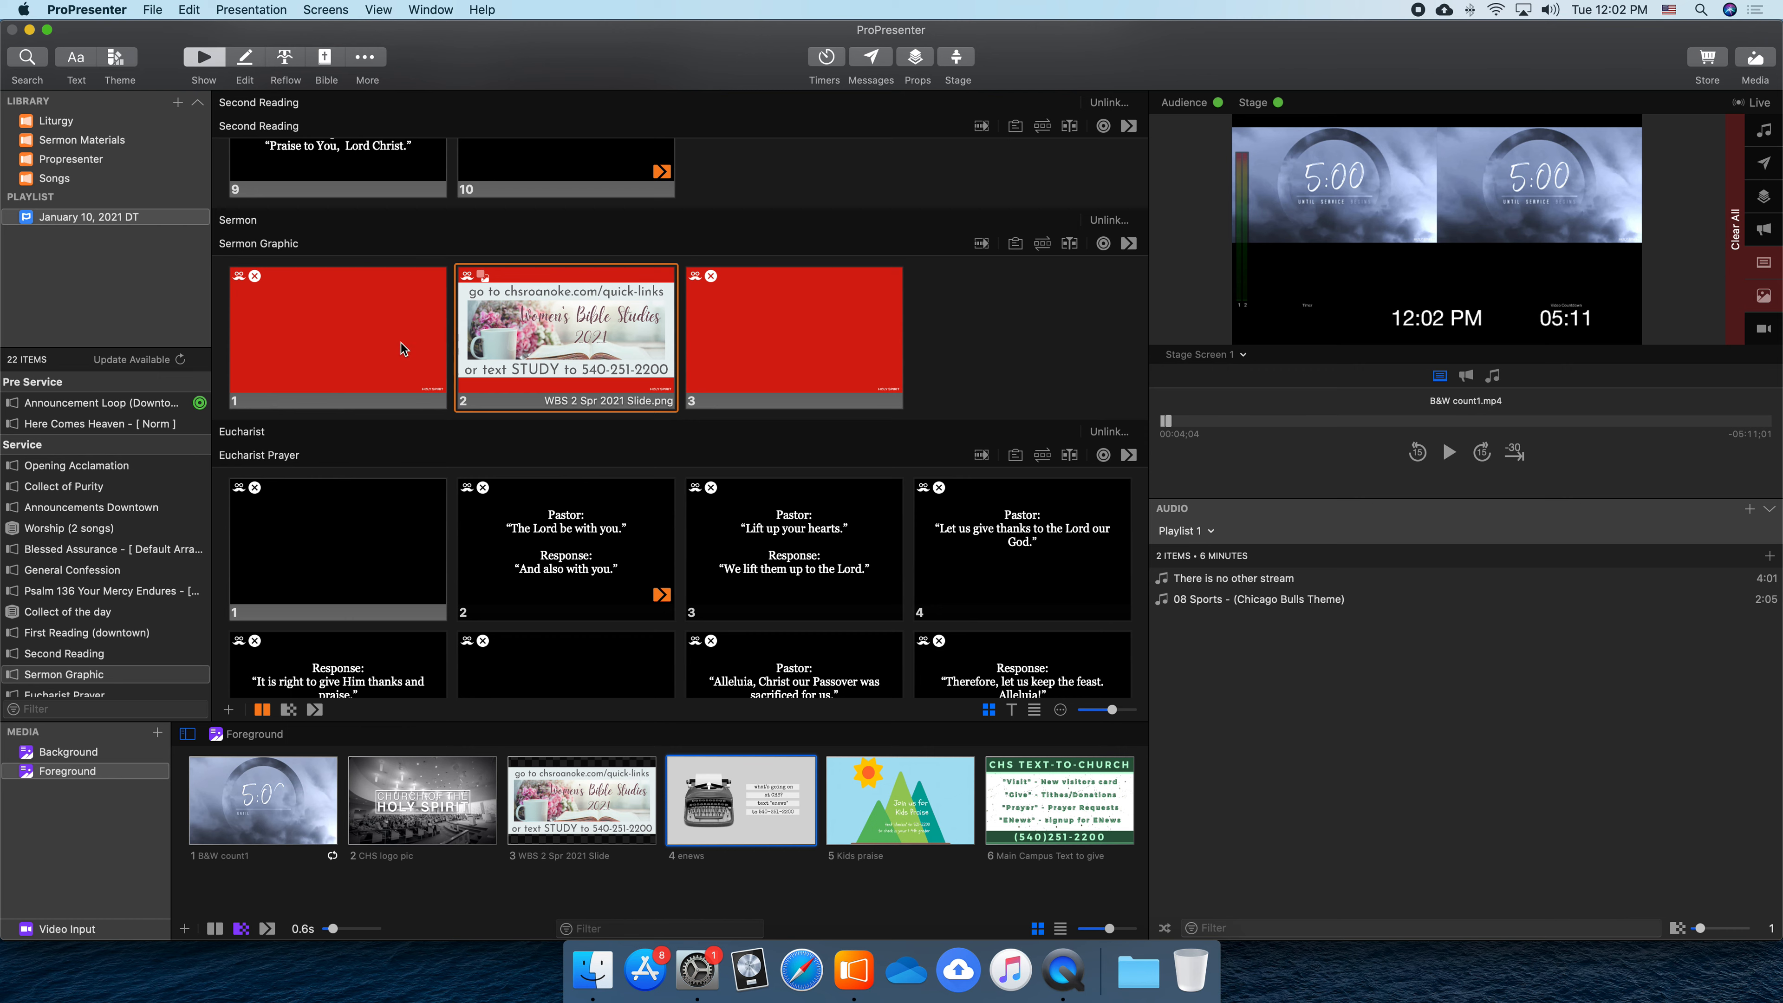
click(341, 349)
click(606, 346)
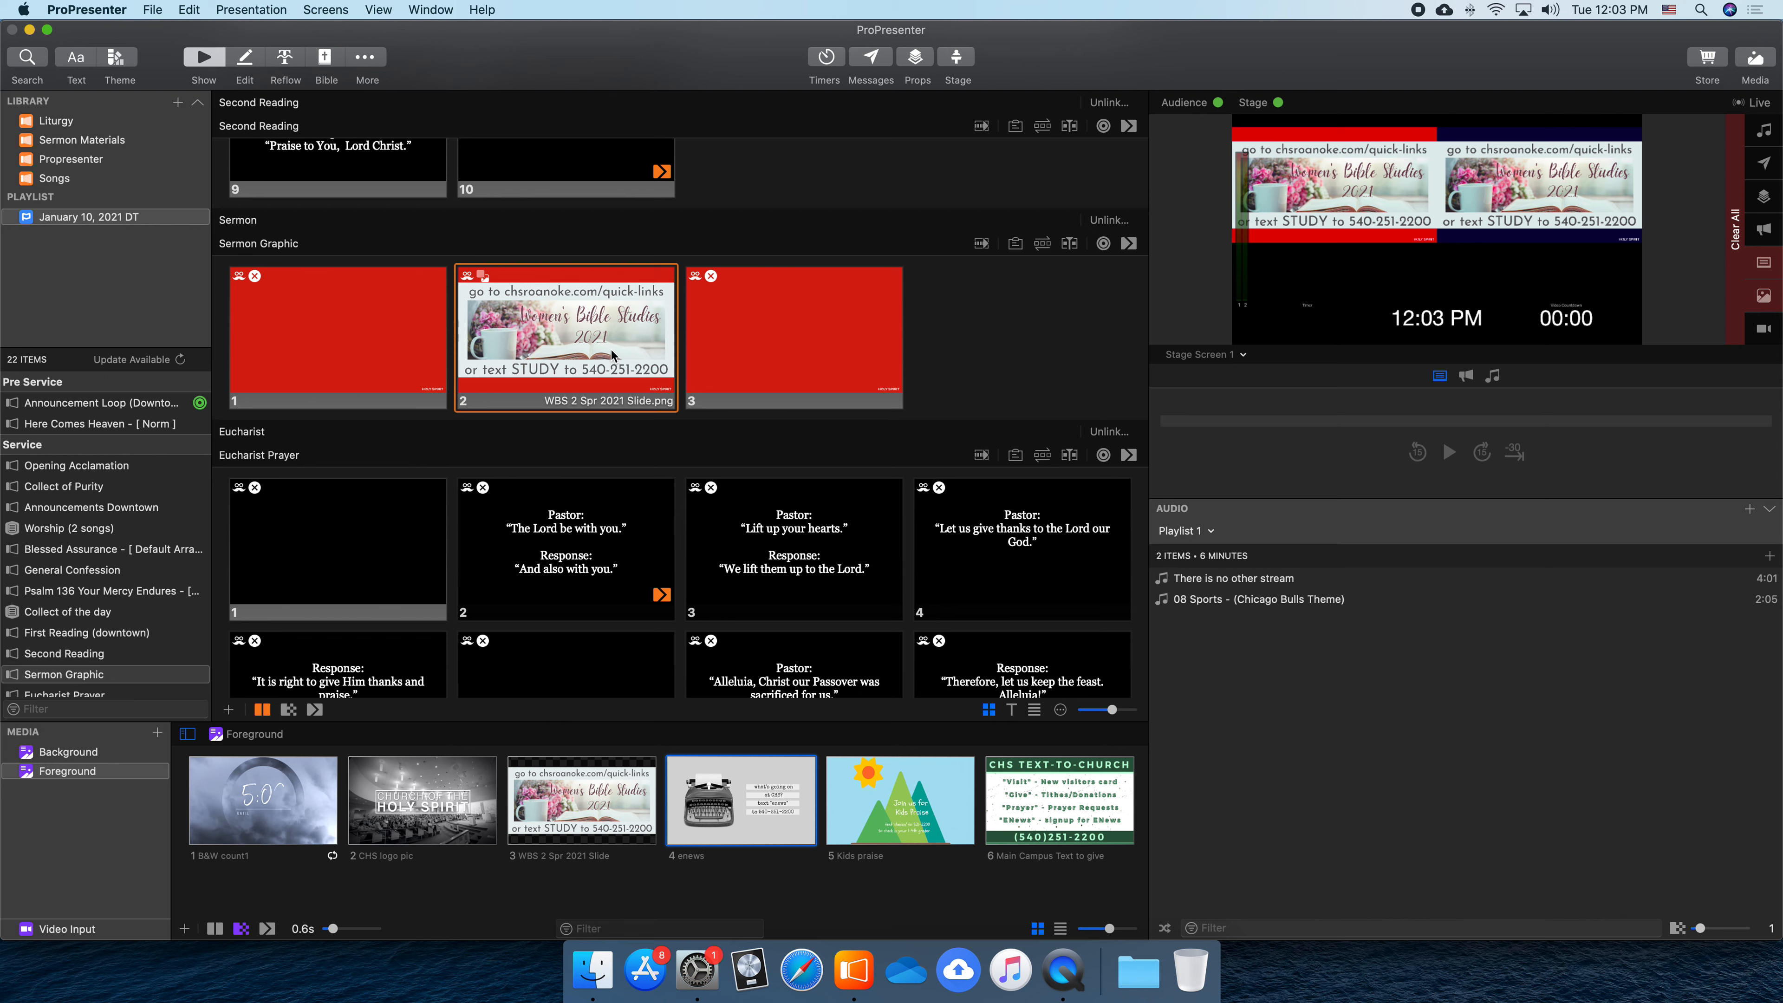
Change the Audience Look action on Sermon Graphic slide 2 to Sanctuary Only
right_click(591, 336)
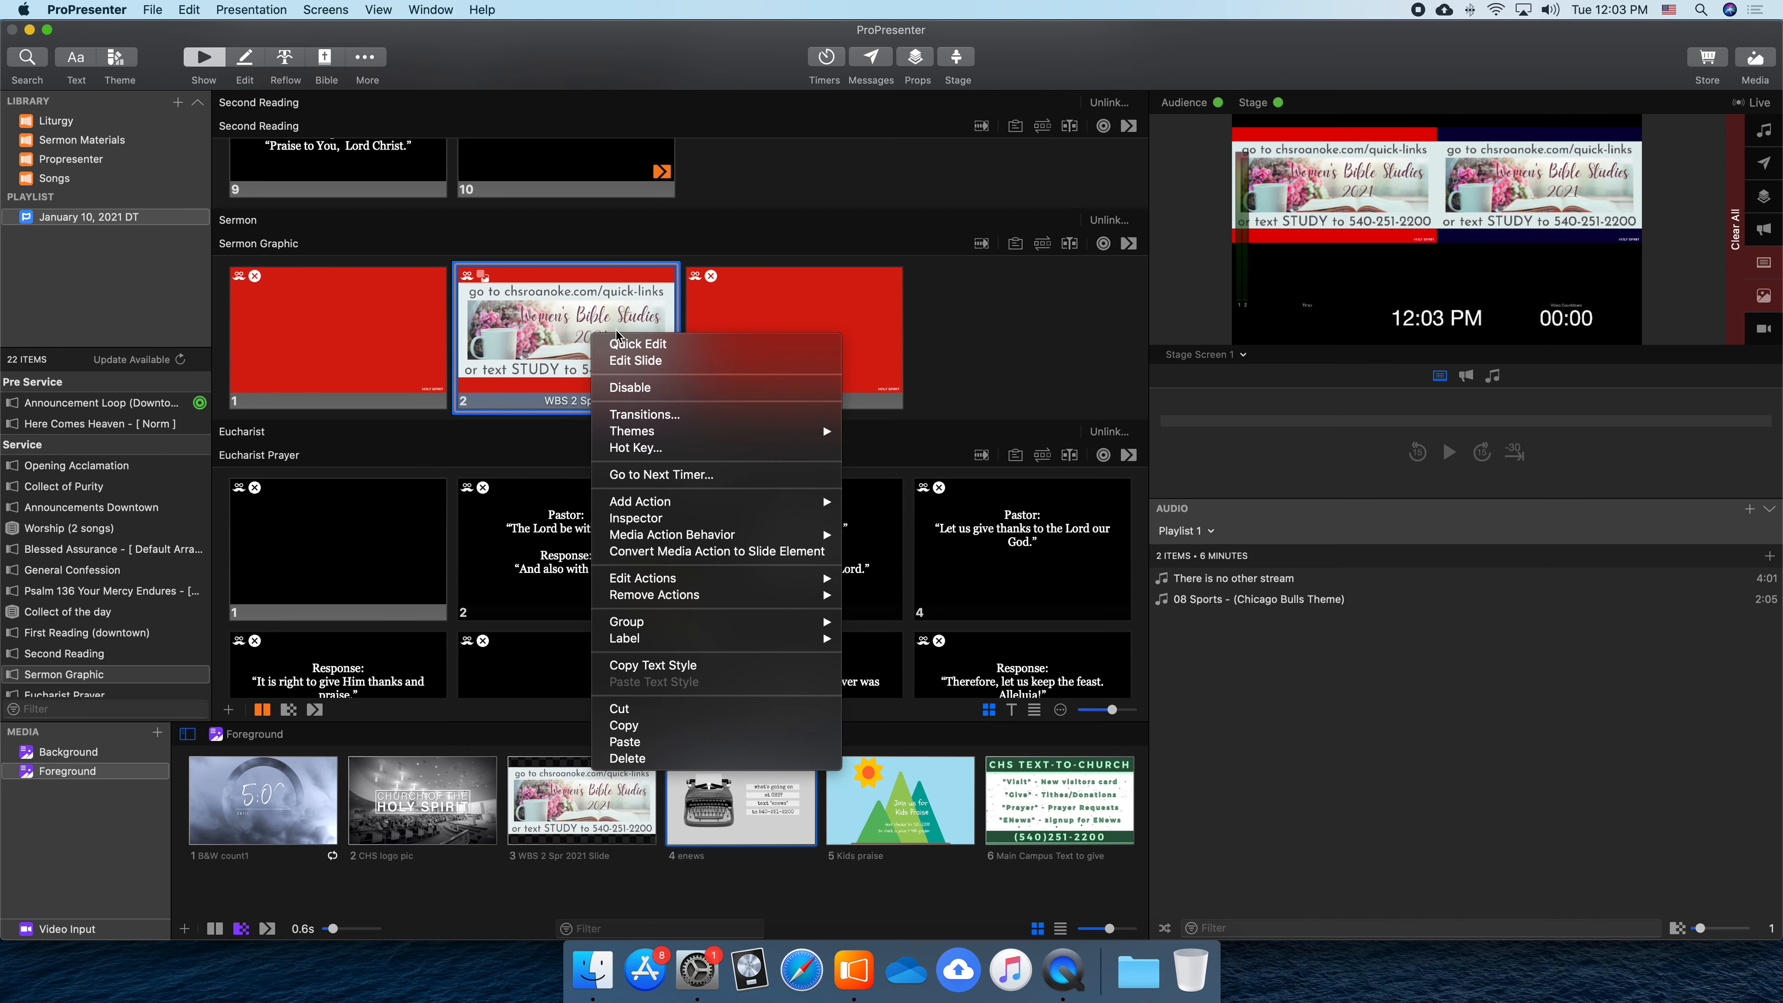
mouse_move(746, 597)
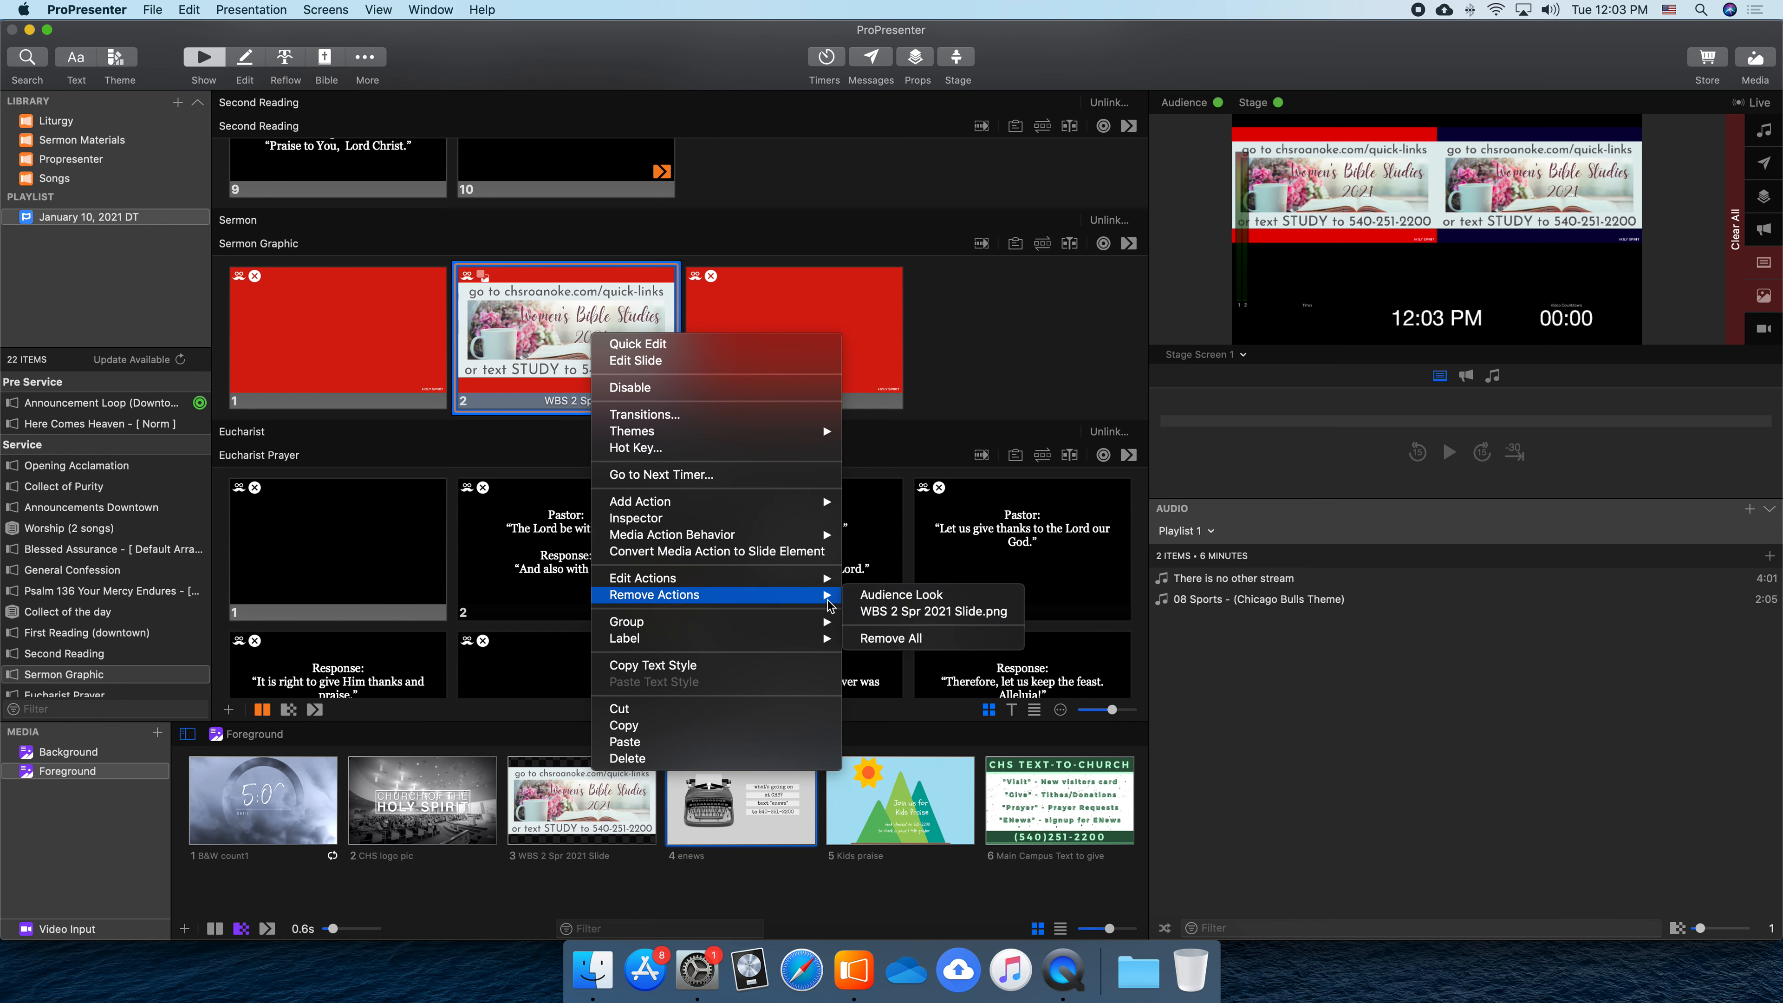
click(899, 578)
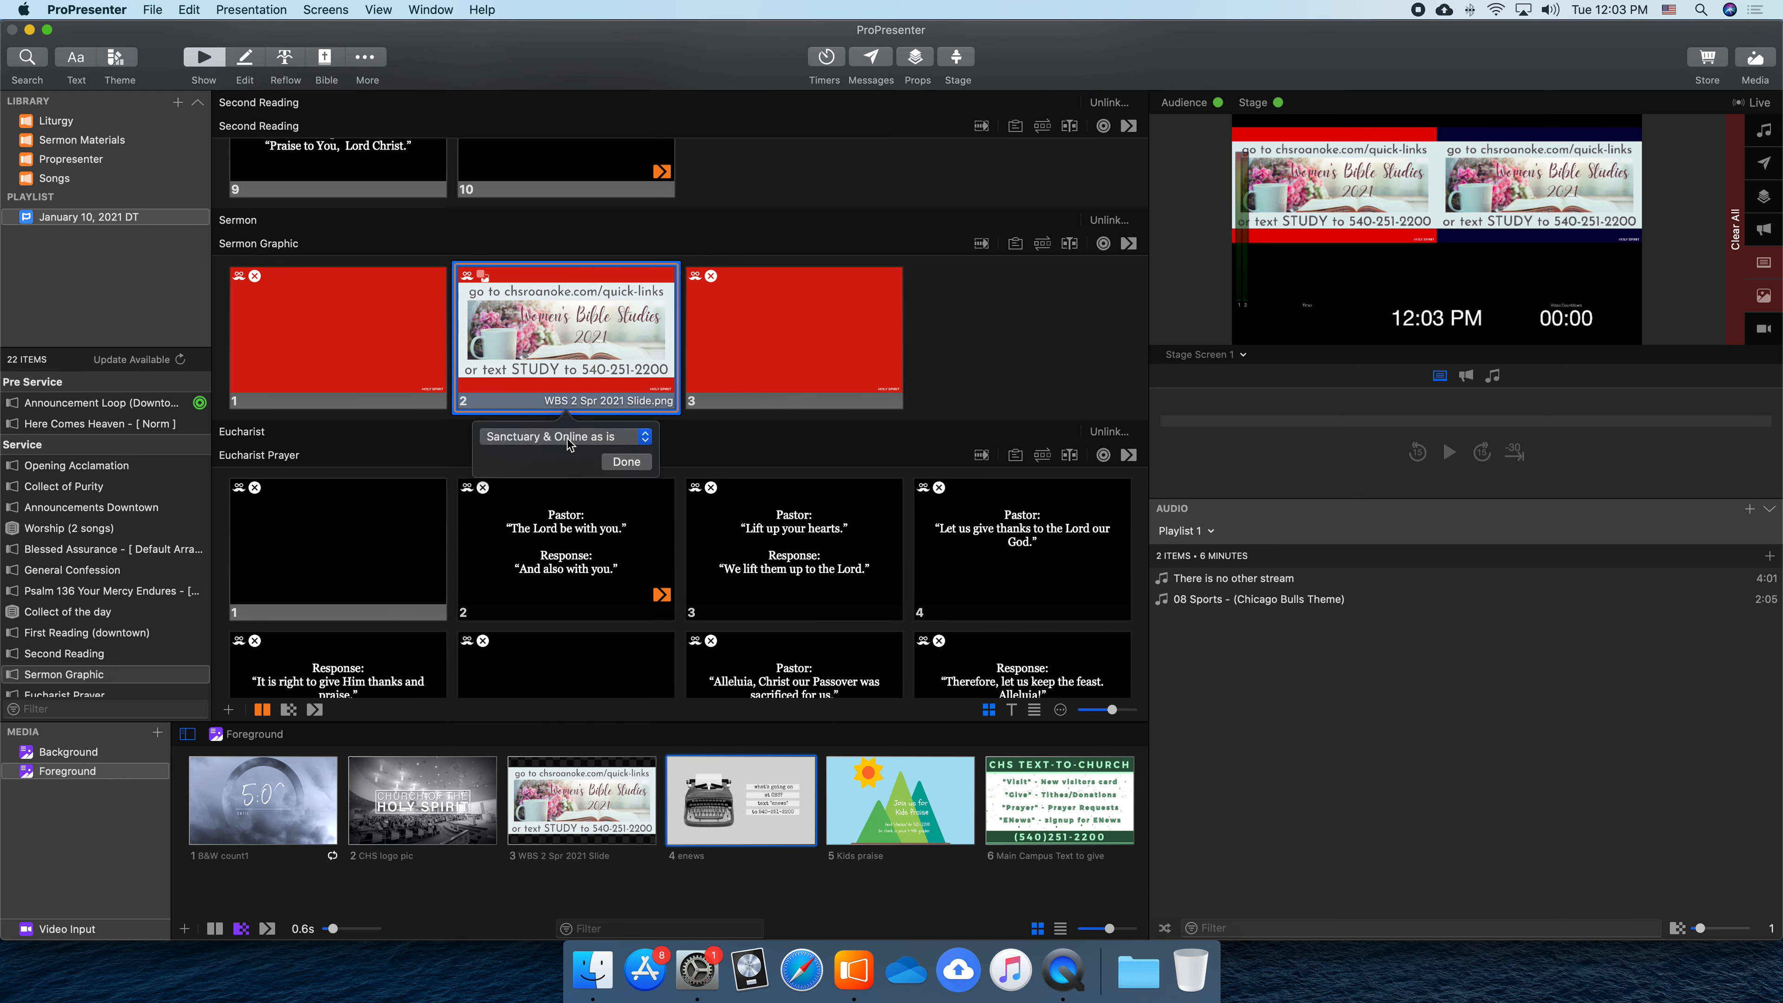
click(600, 437)
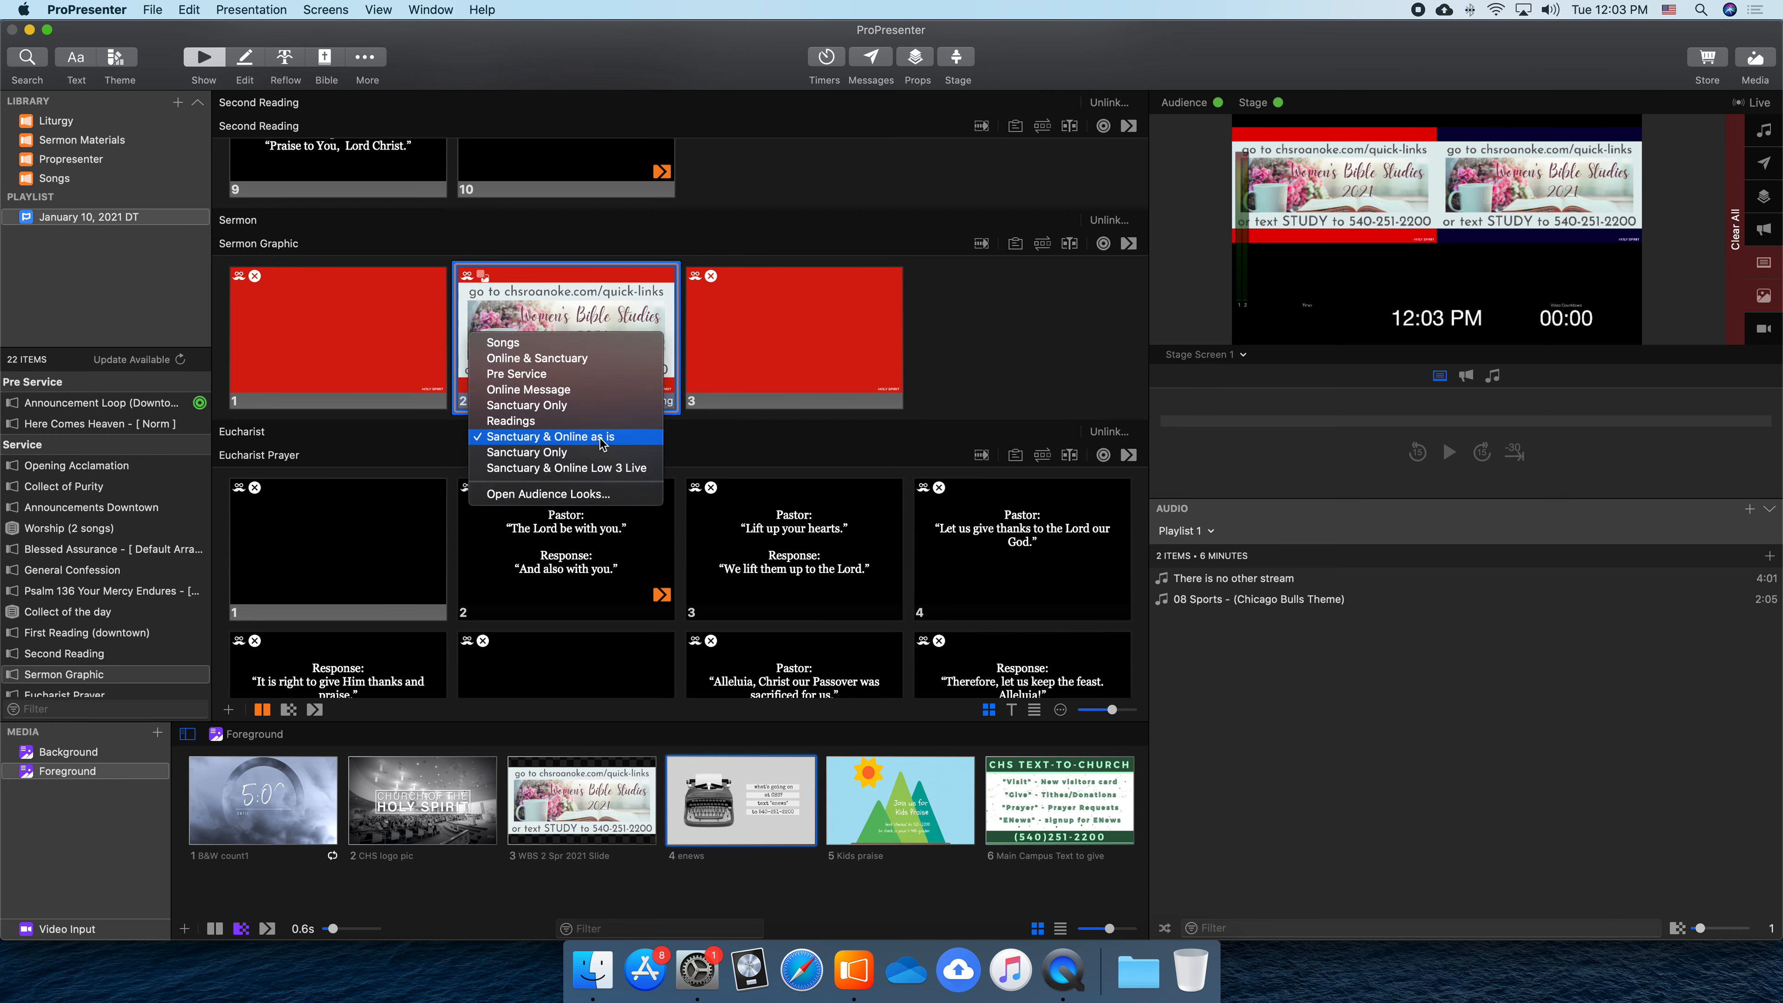
click(577, 453)
click(625, 462)
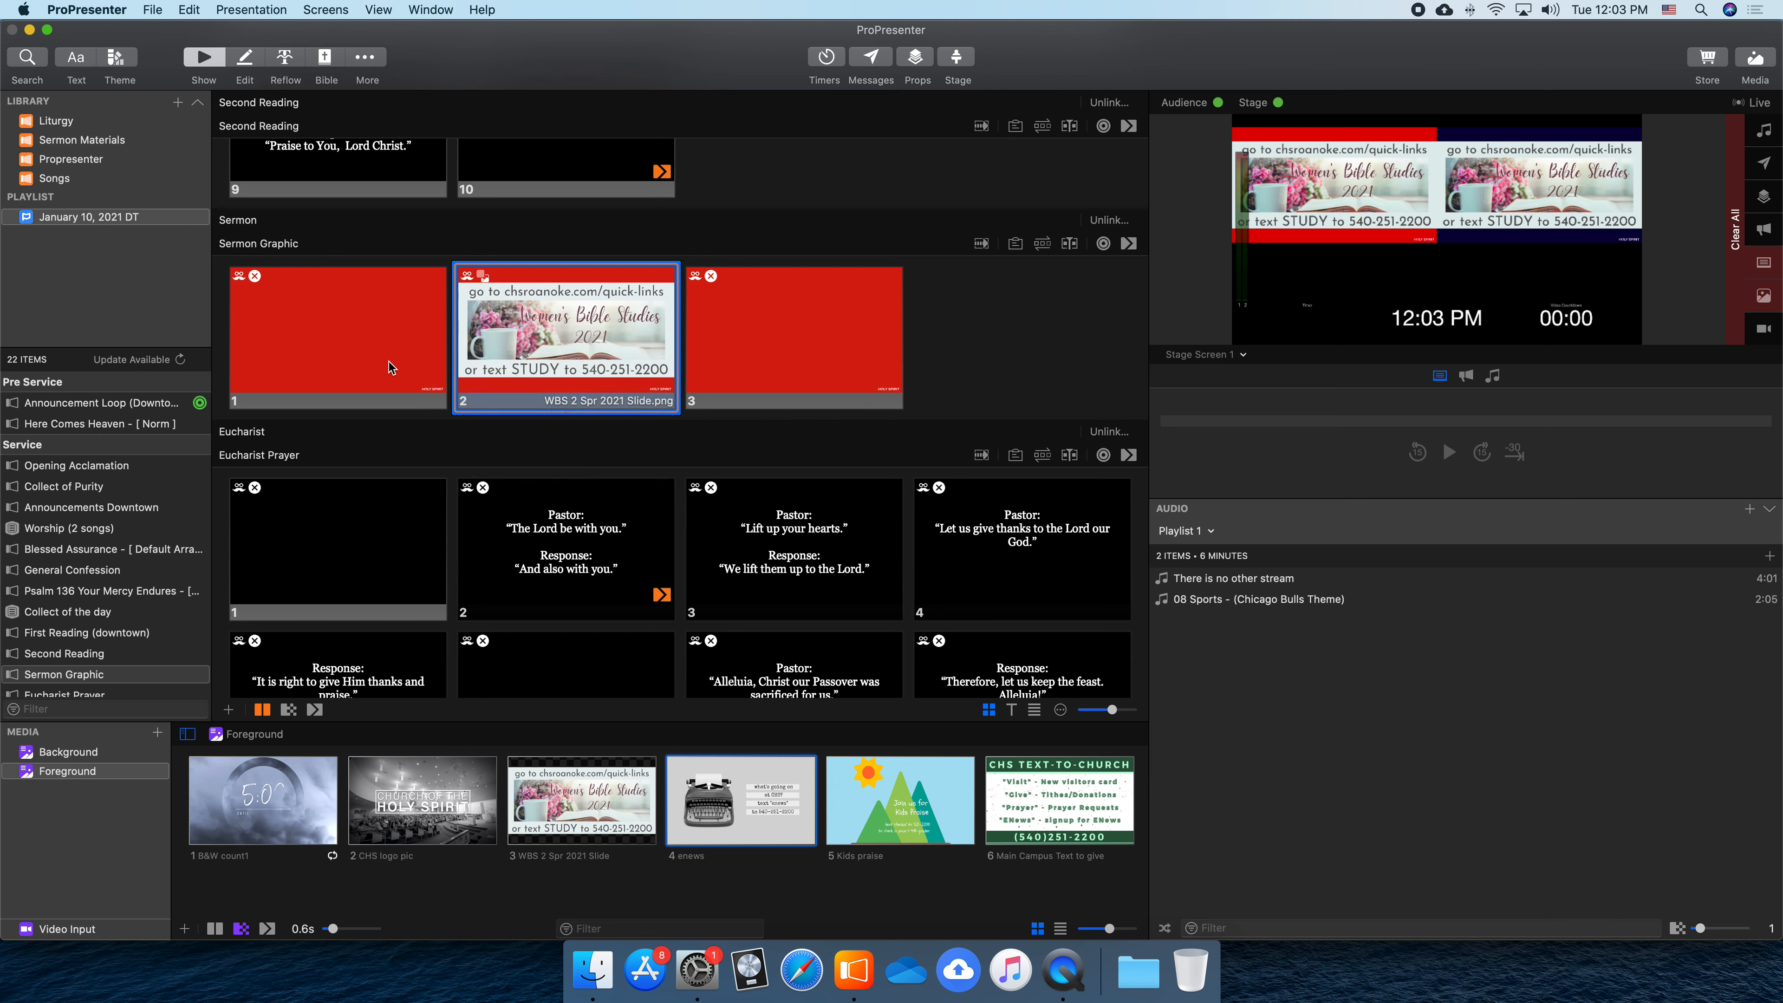
Run through Sermon Graphic slides 1 to 3 live to check the sanctuary and online outputs
click(374, 358)
click(554, 349)
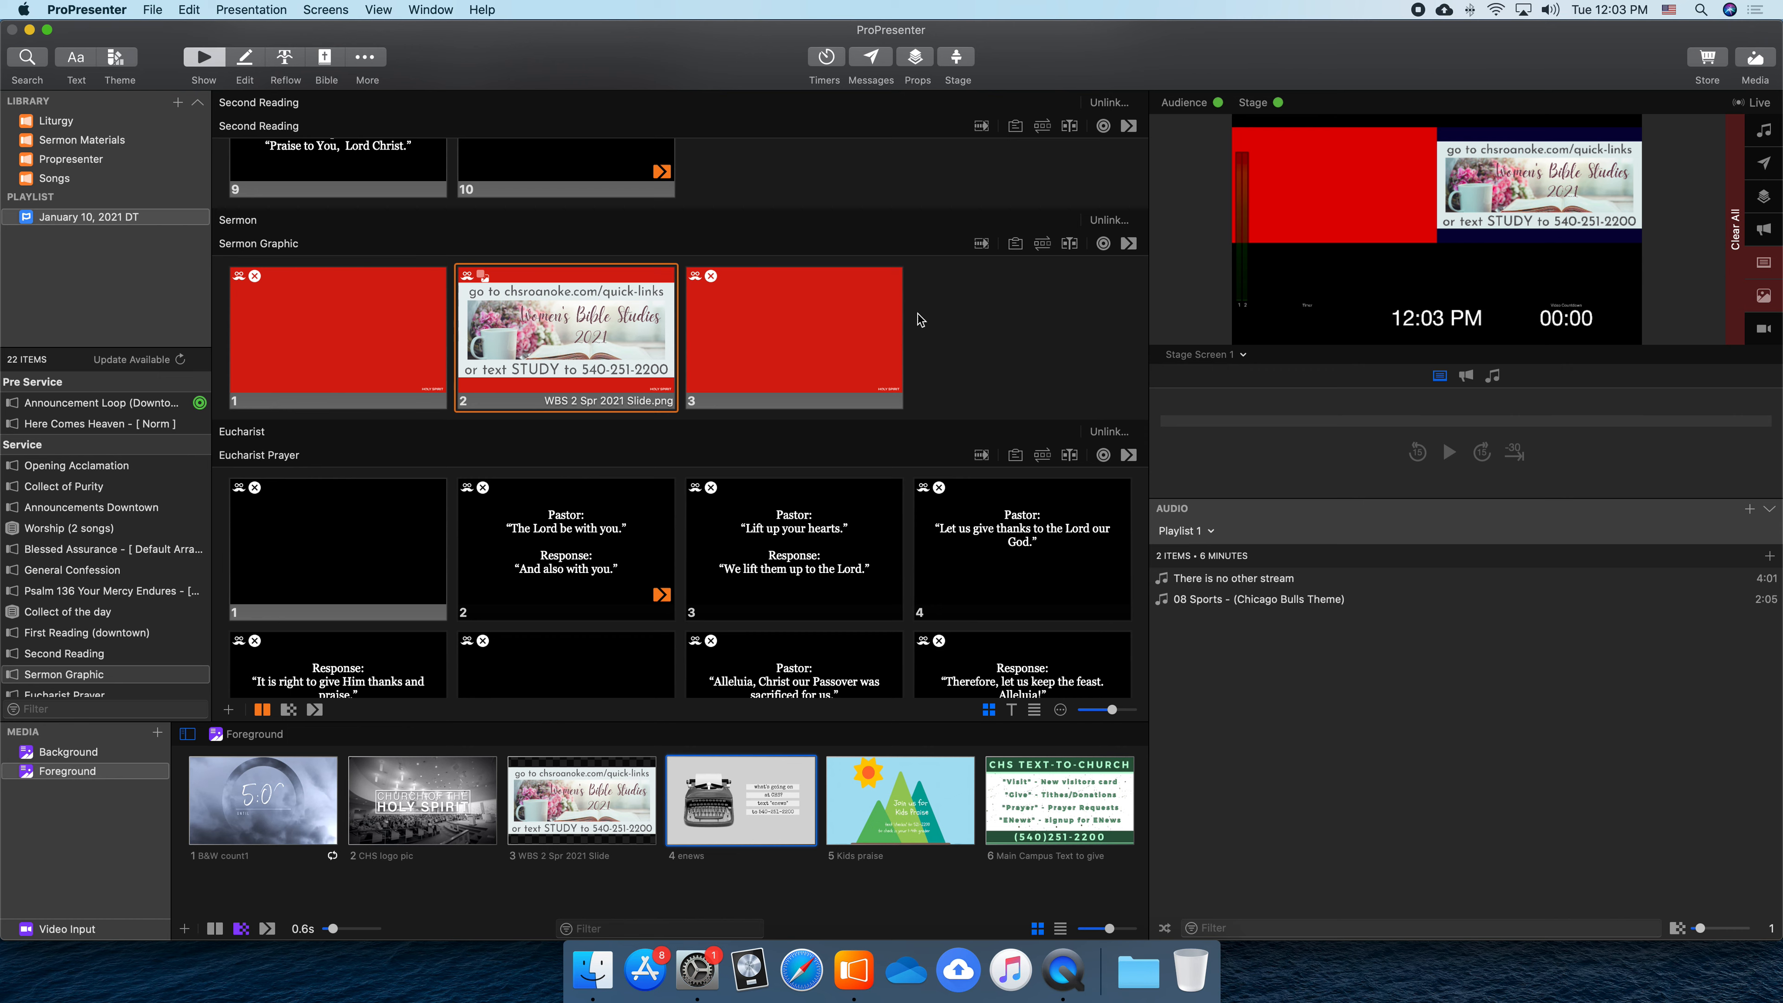
click(757, 310)
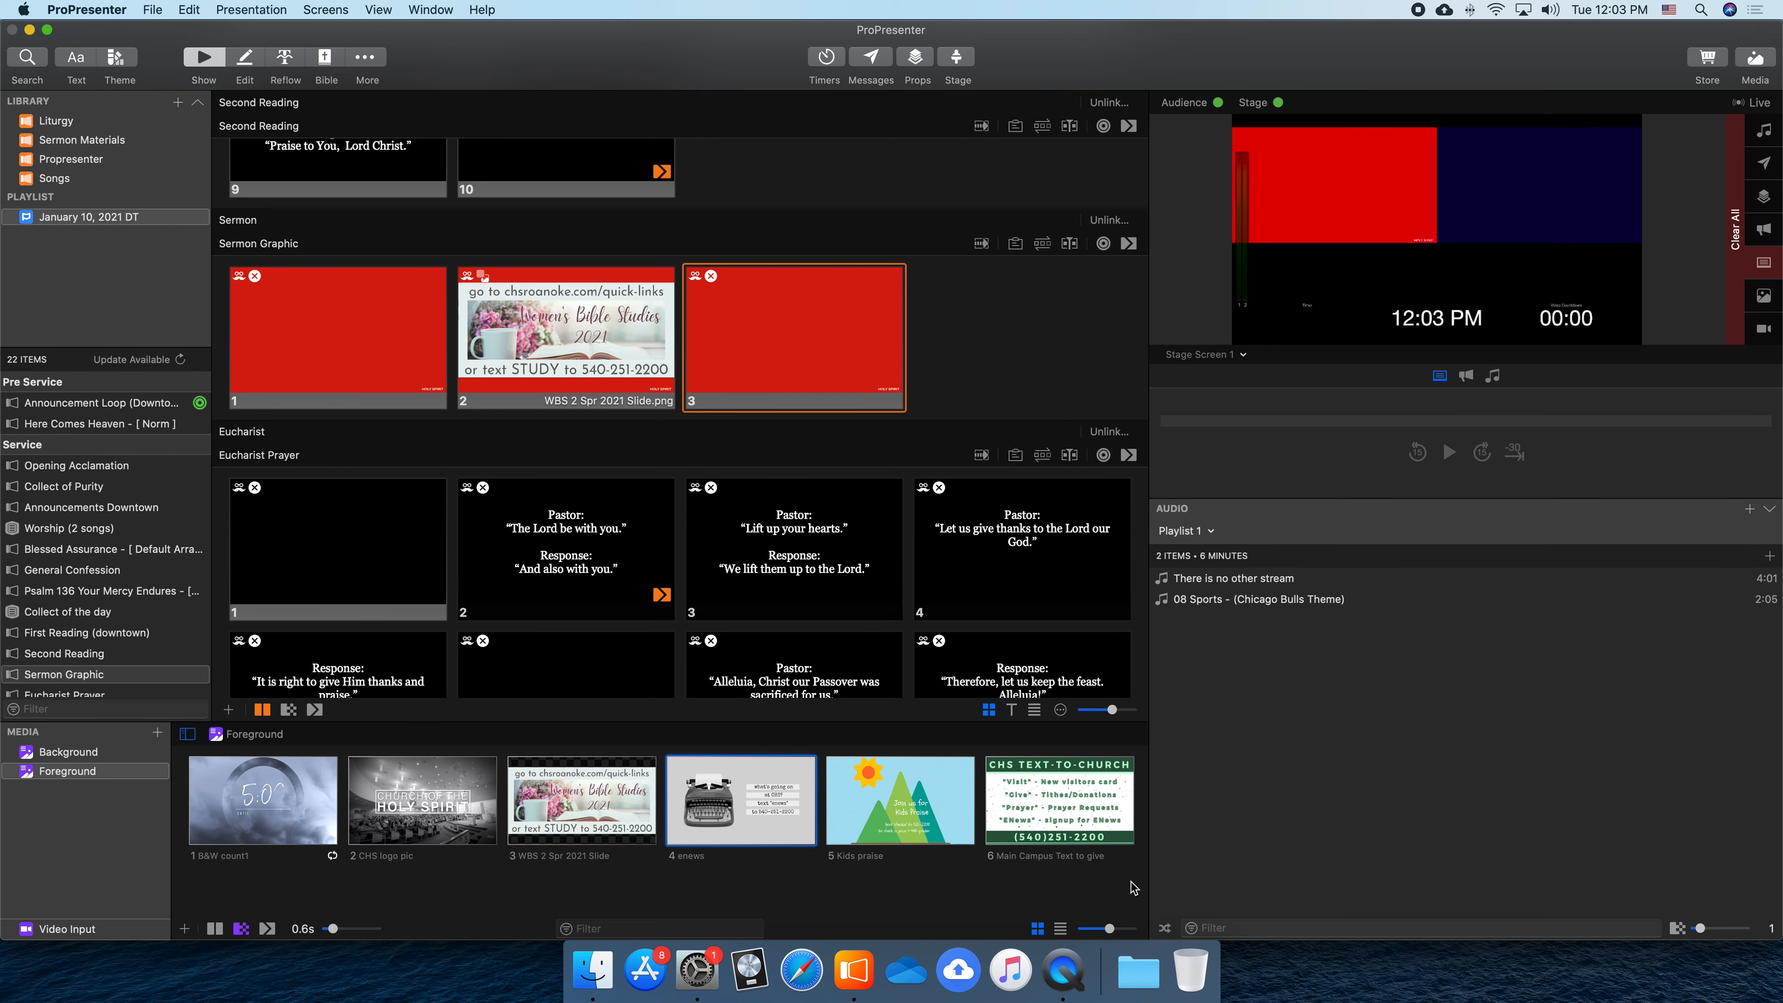
Switch to Finder's Downloads folder, minimize the extra Applications window and close the Downloads window
drag(1138, 969, 1150, 839)
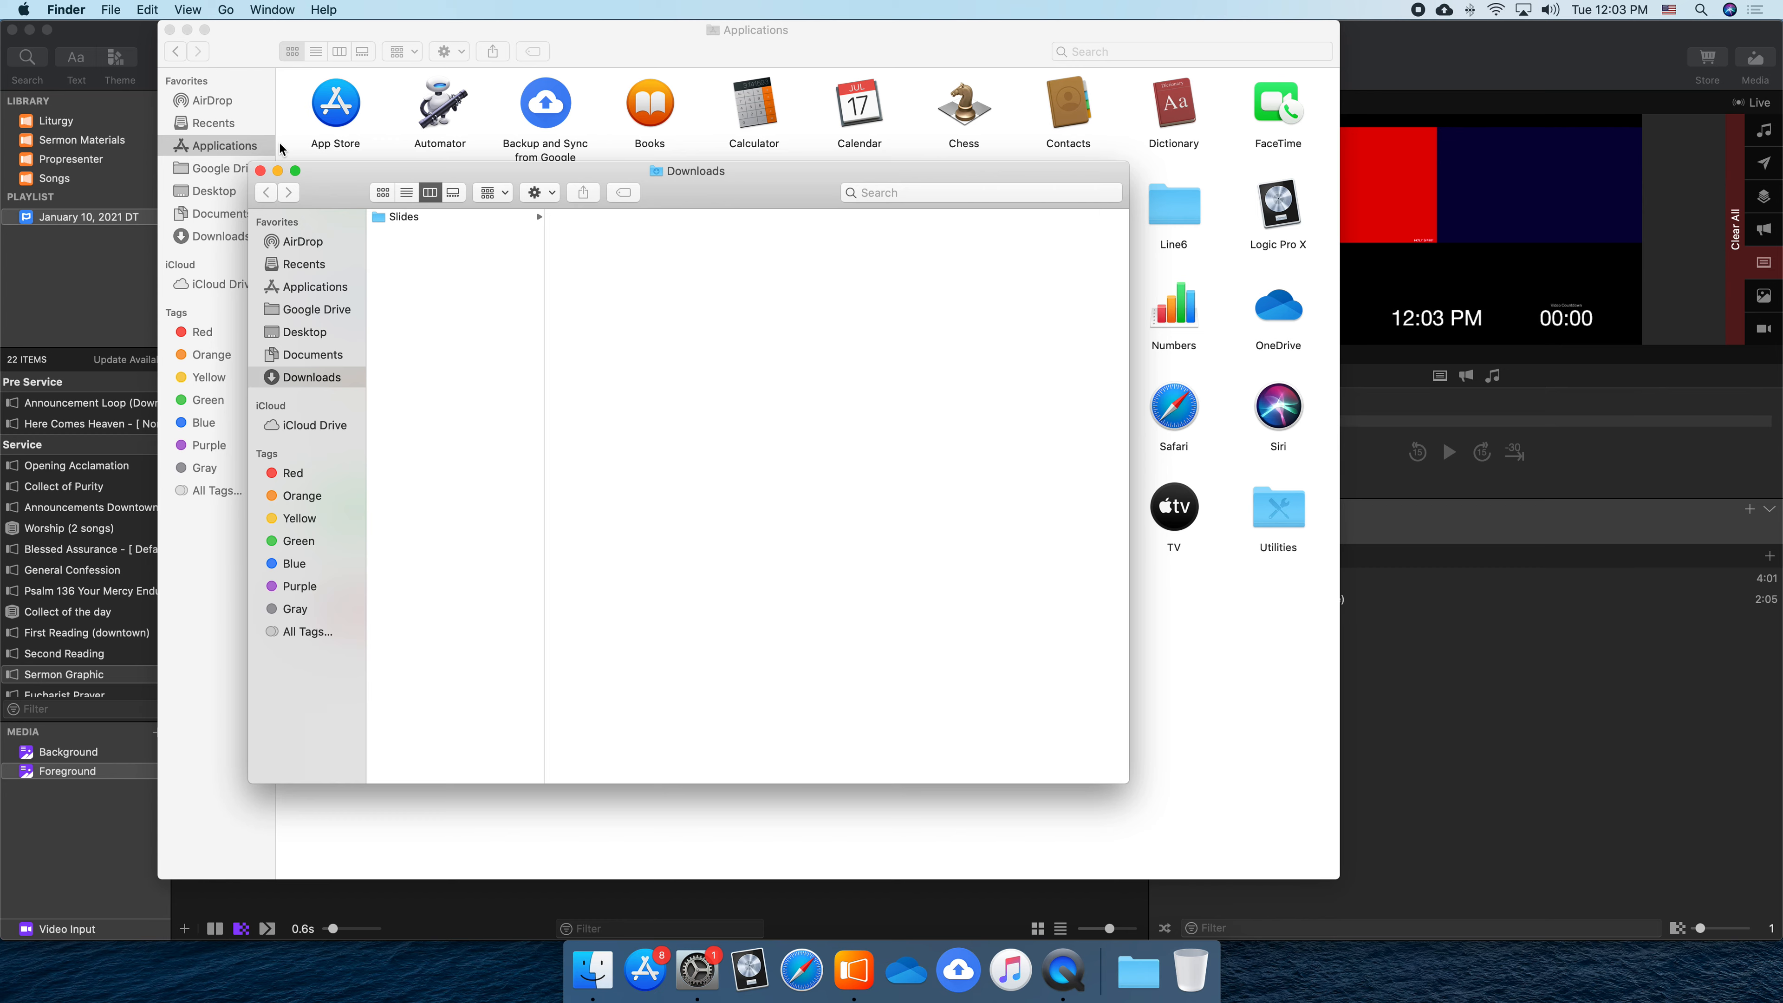
click(280, 173)
click(186, 29)
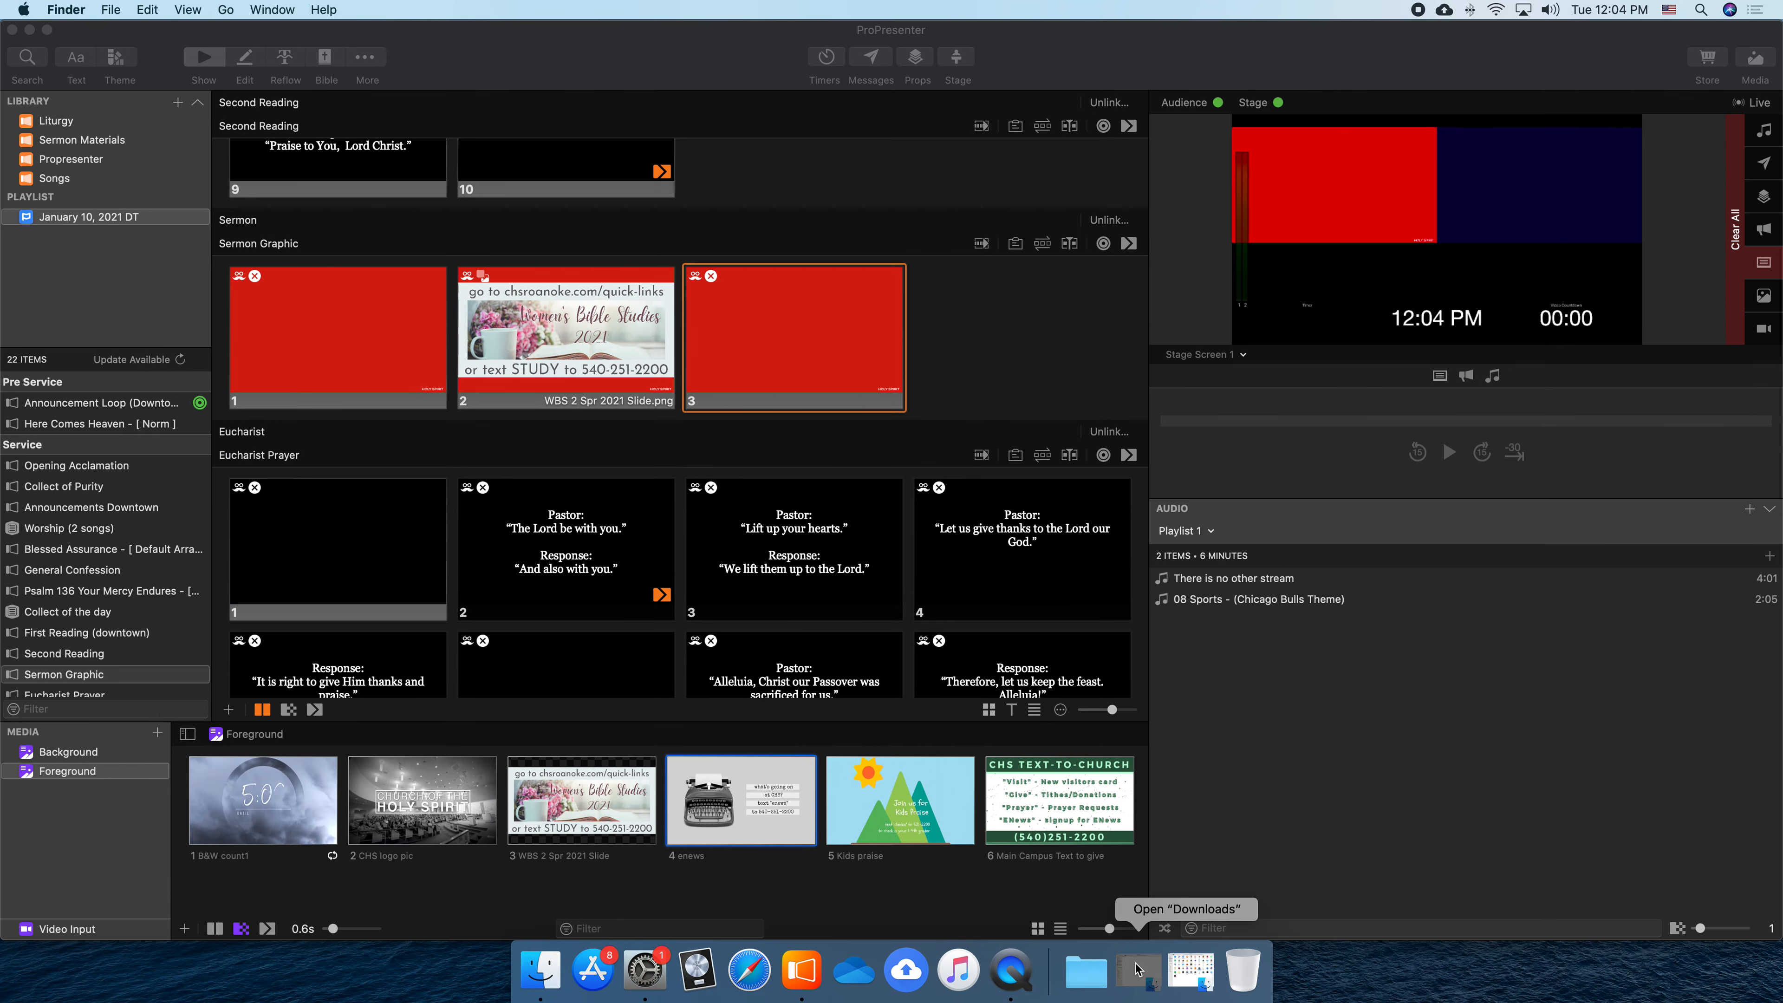
click(1137, 972)
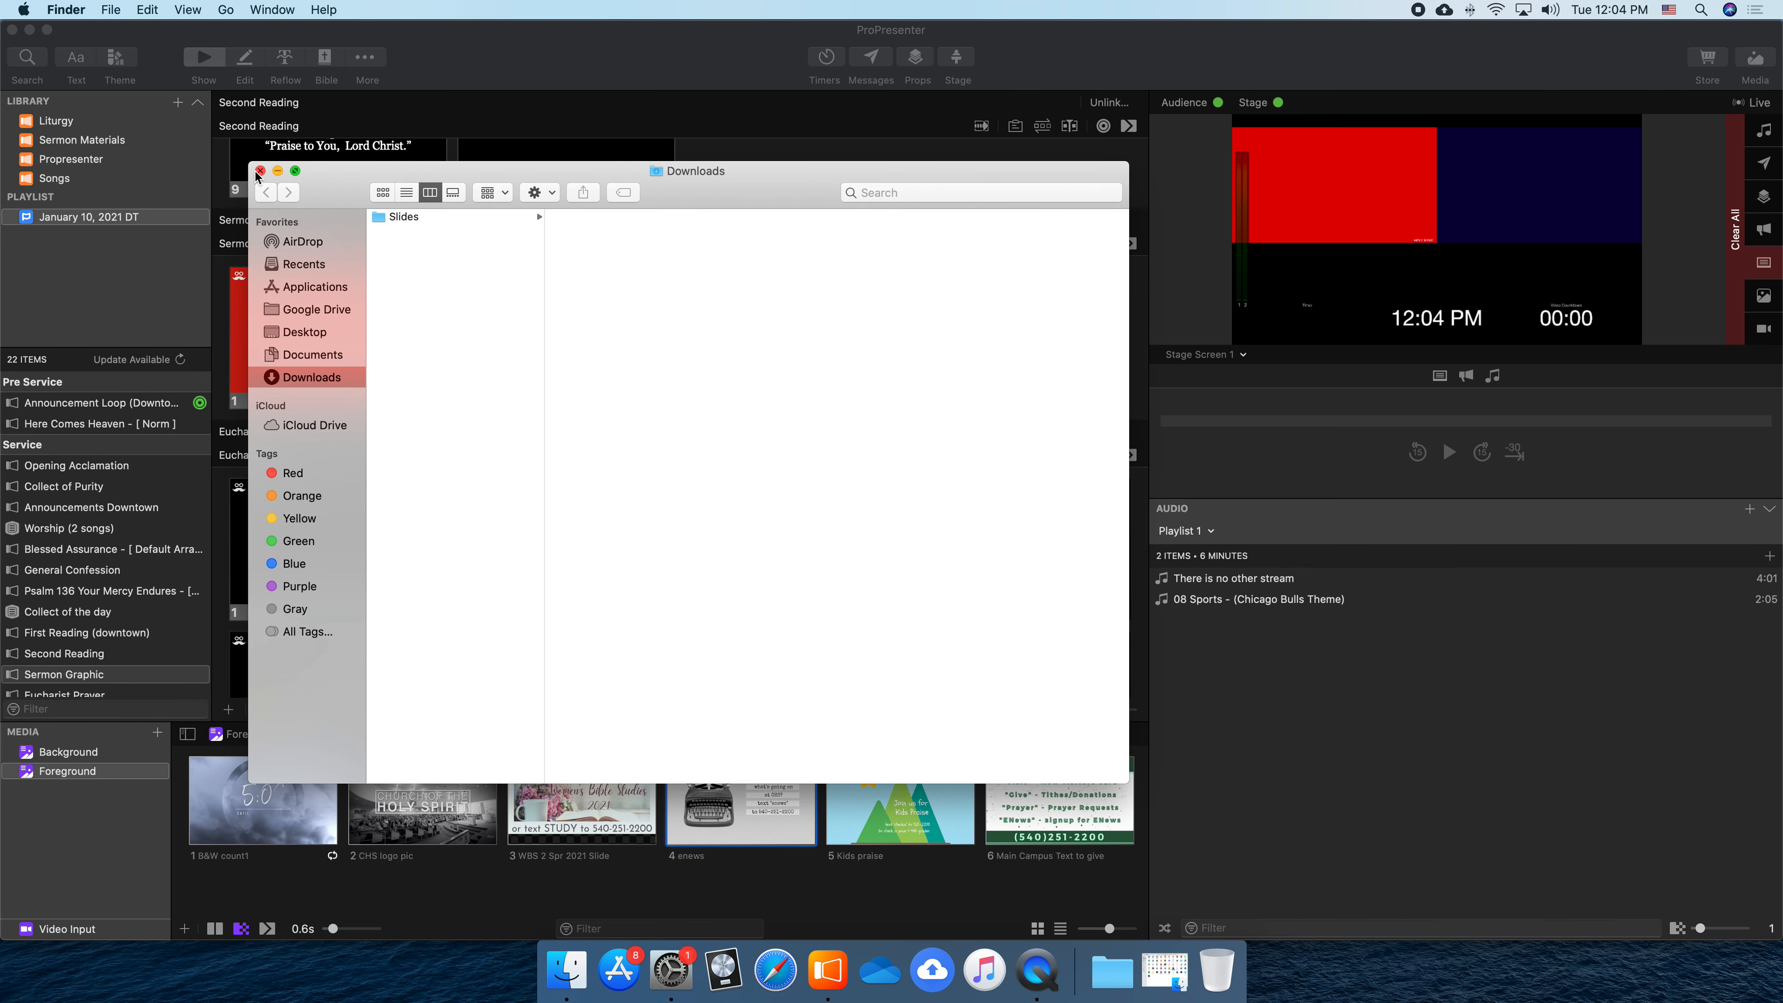
click(259, 177)
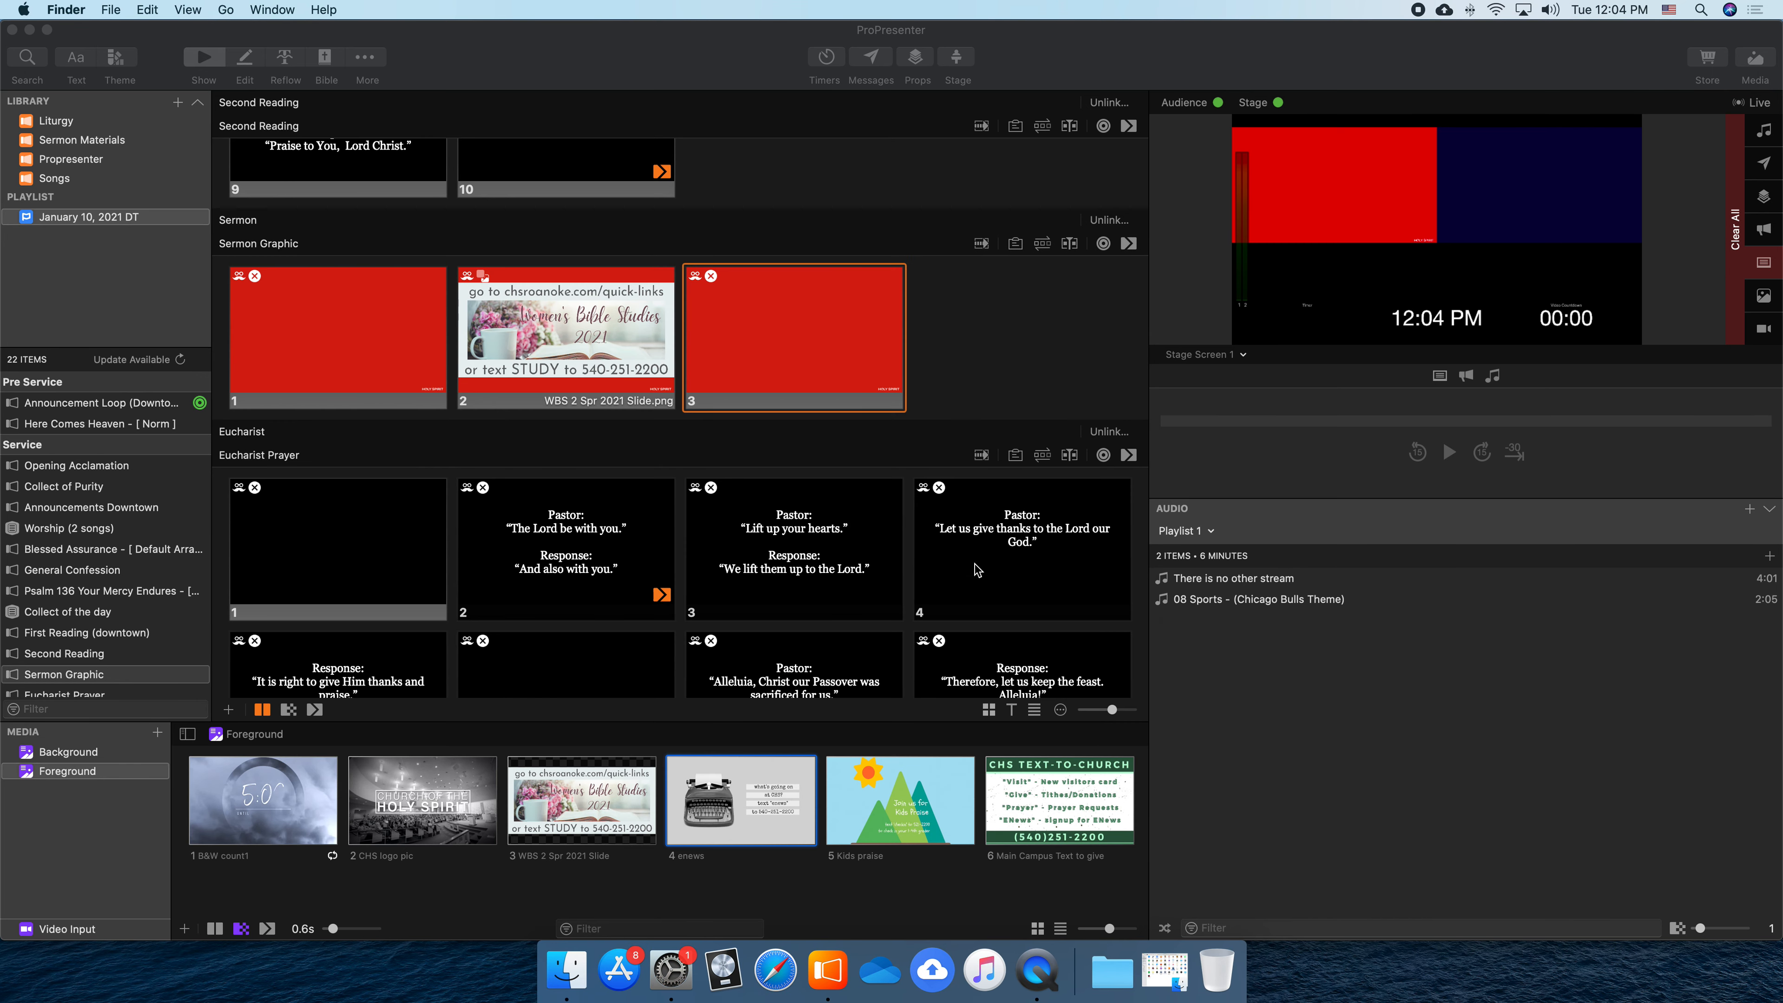
Open the Slides folder in Downloads and widen its file column to fit the full file names
click(1108, 986)
click(1122, 876)
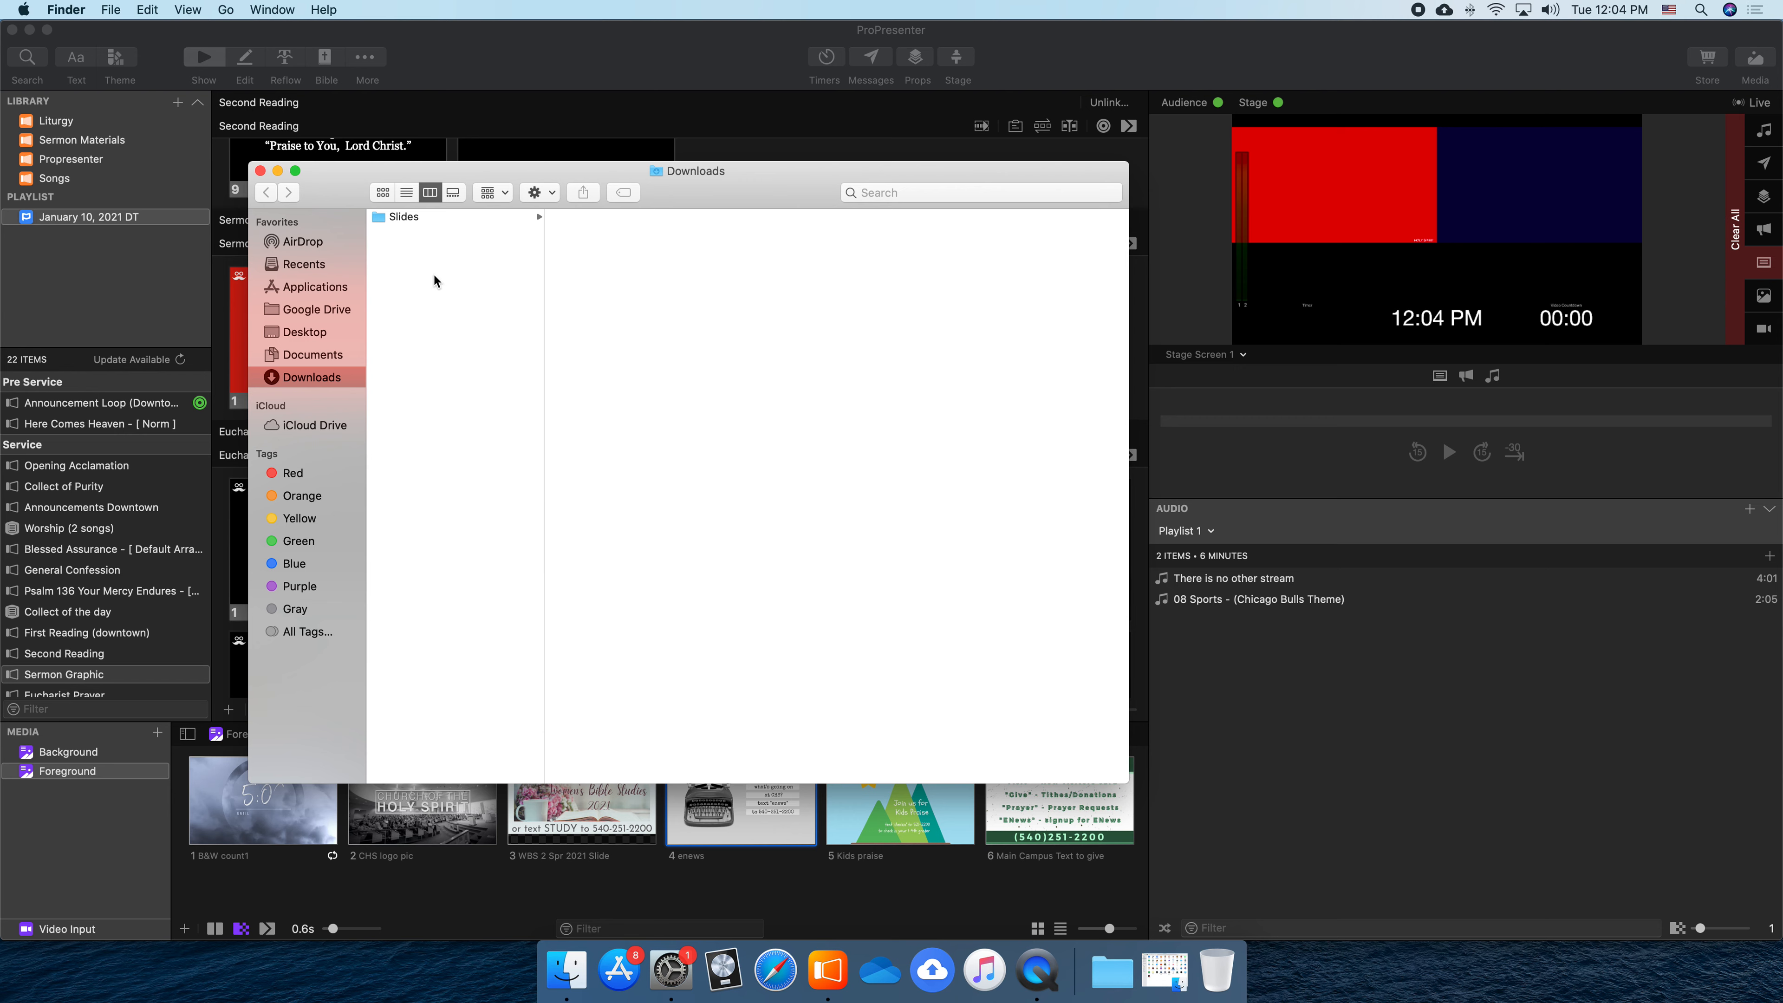
click(400, 219)
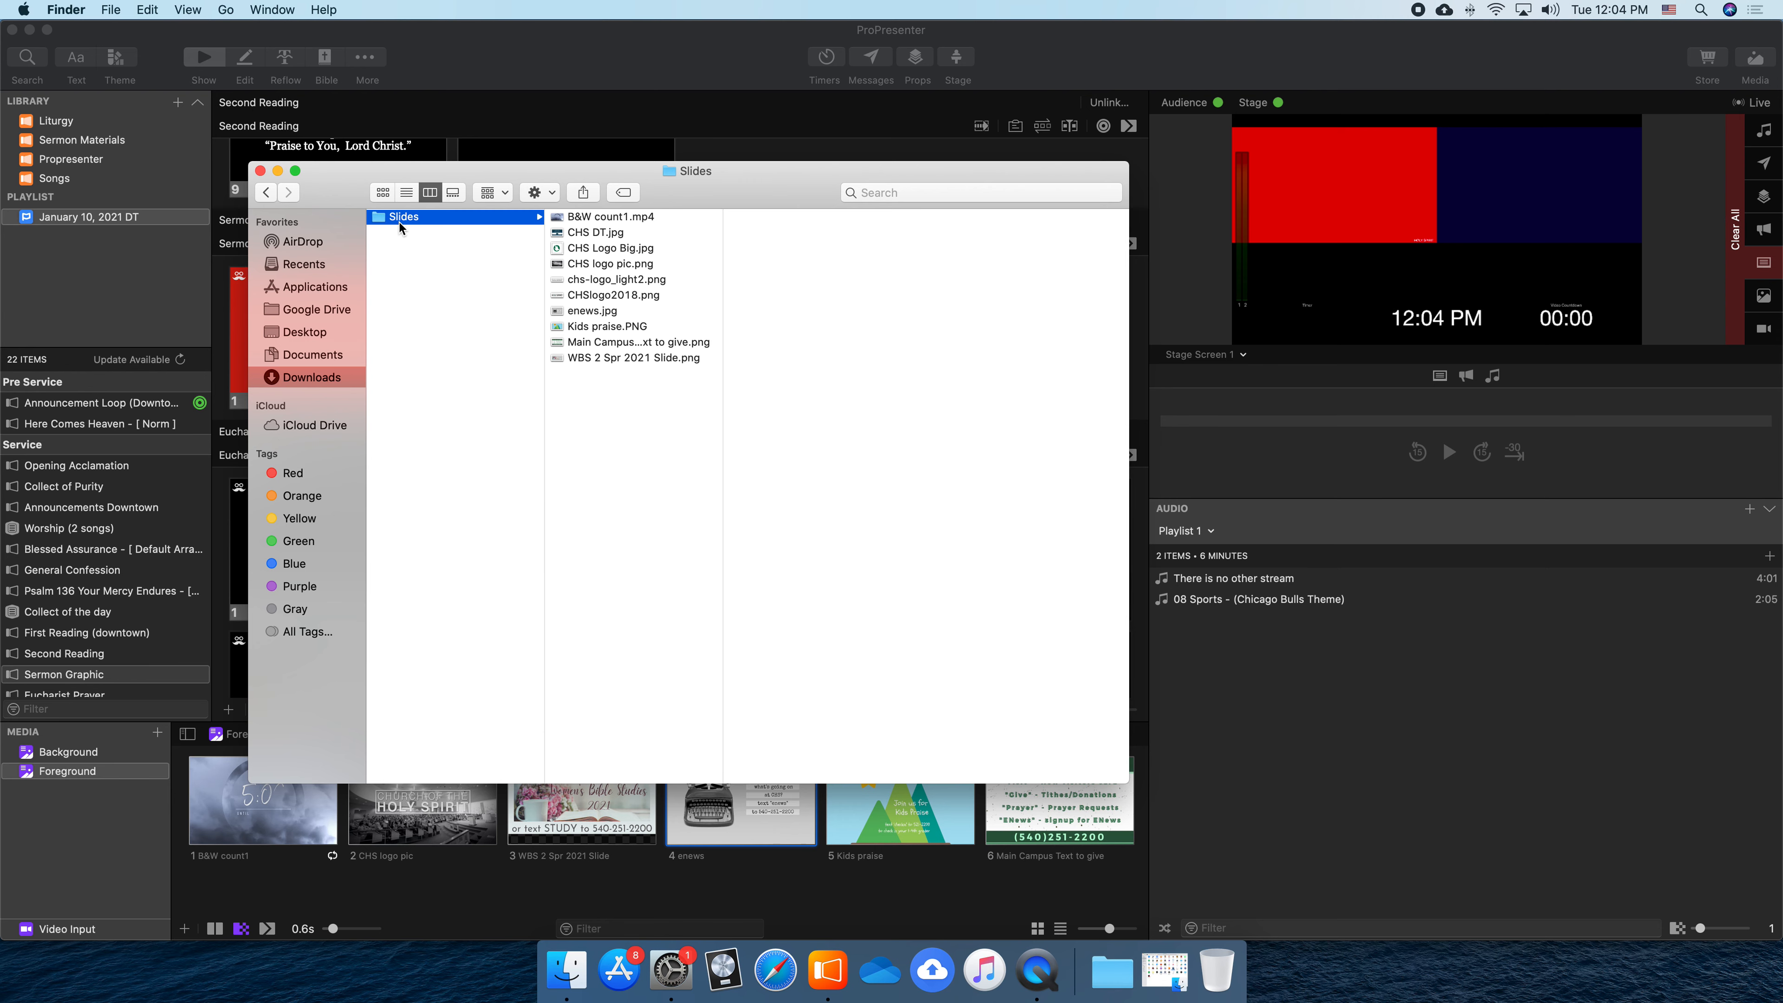
double_click(723, 334)
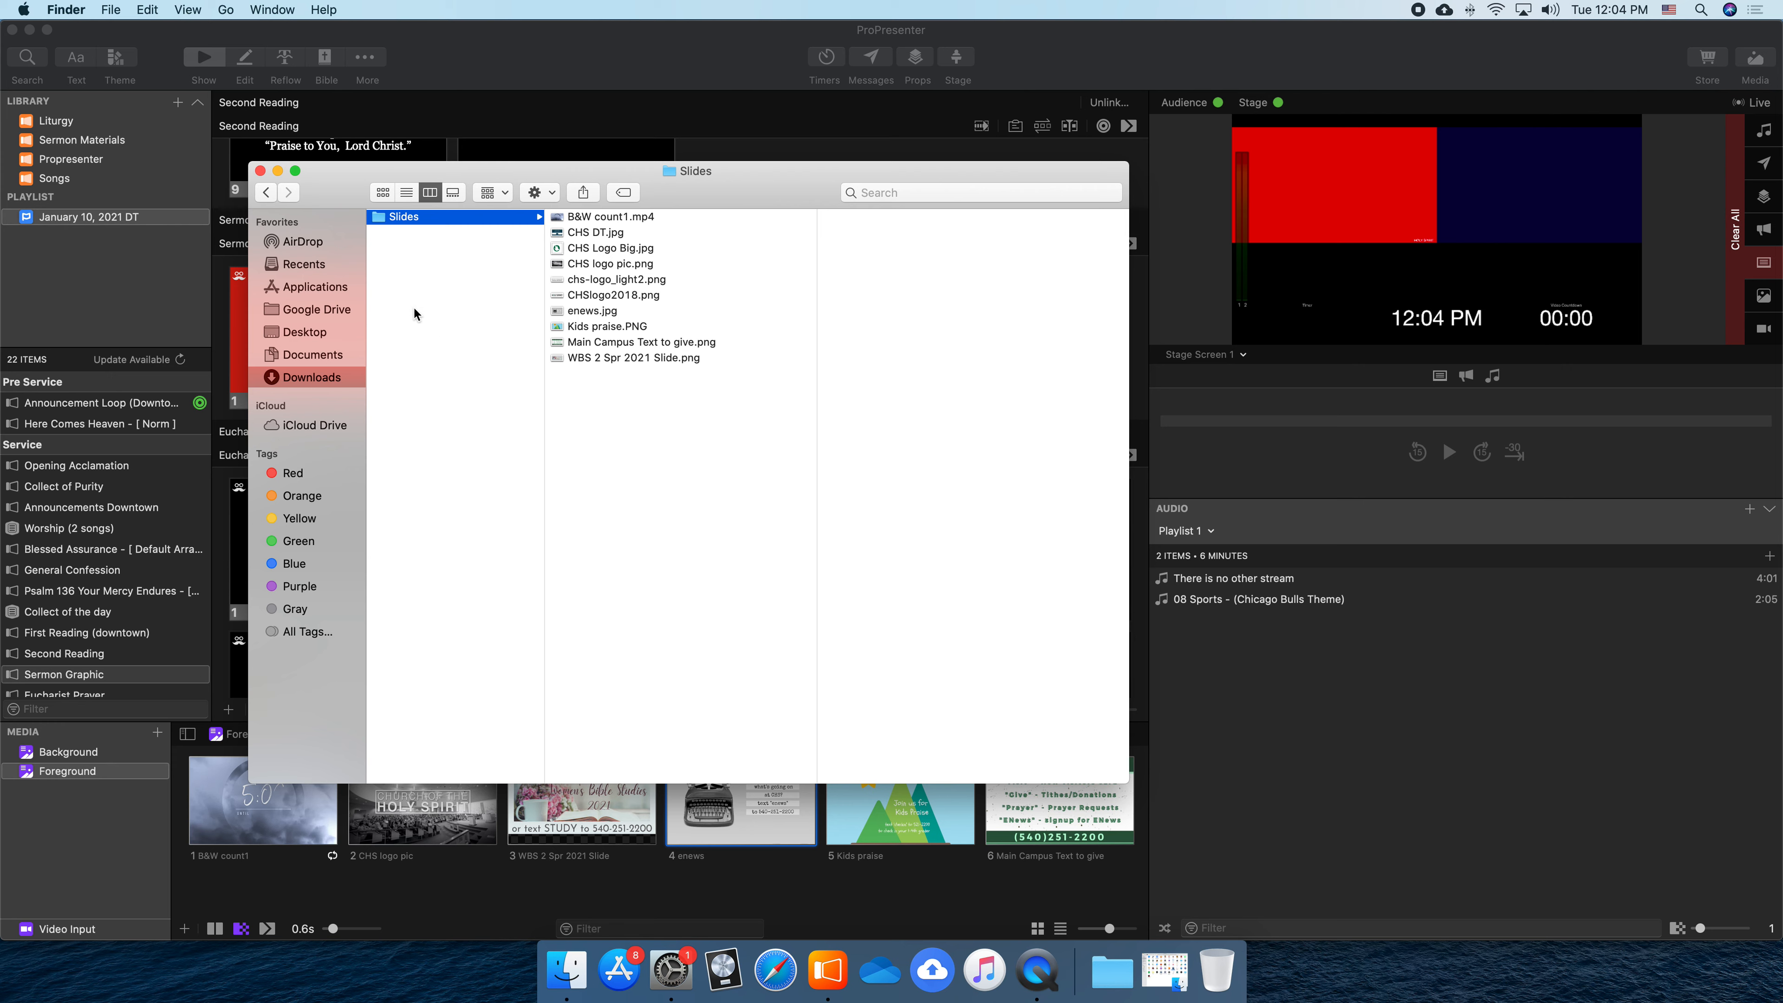
Move the two Songbook For January 2021 files, AM and PM, from Documents to the Trash
click(309, 332)
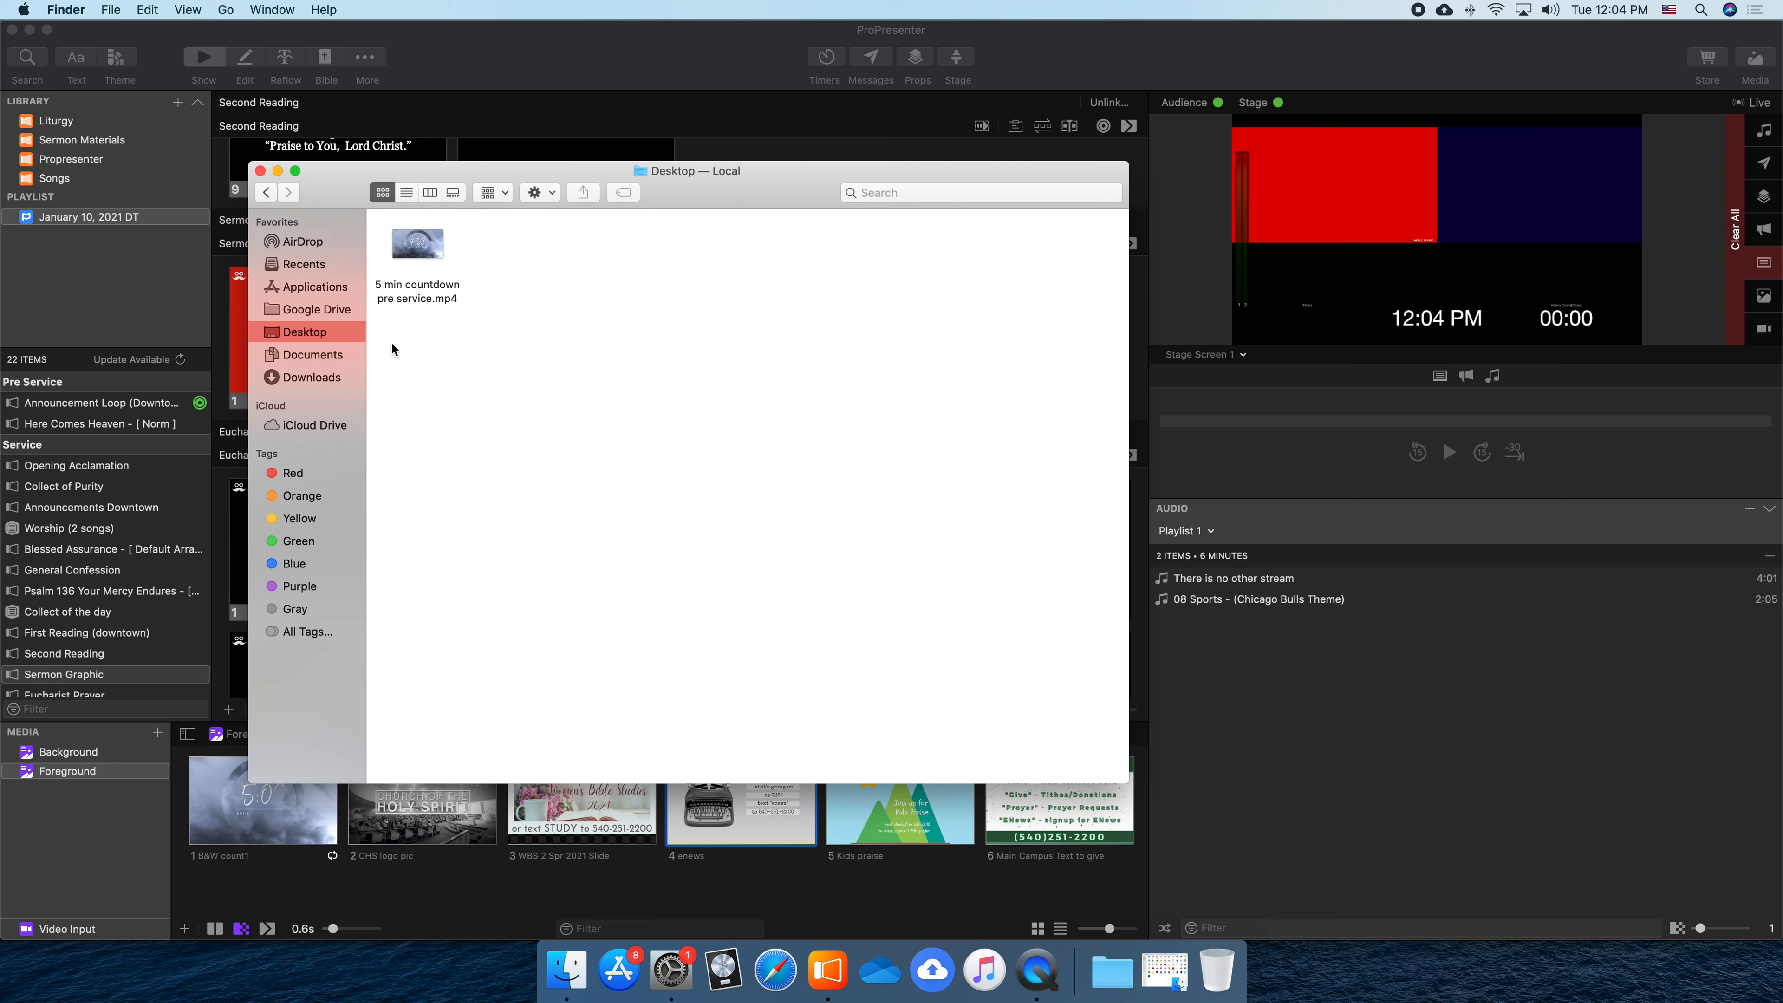
click(329, 355)
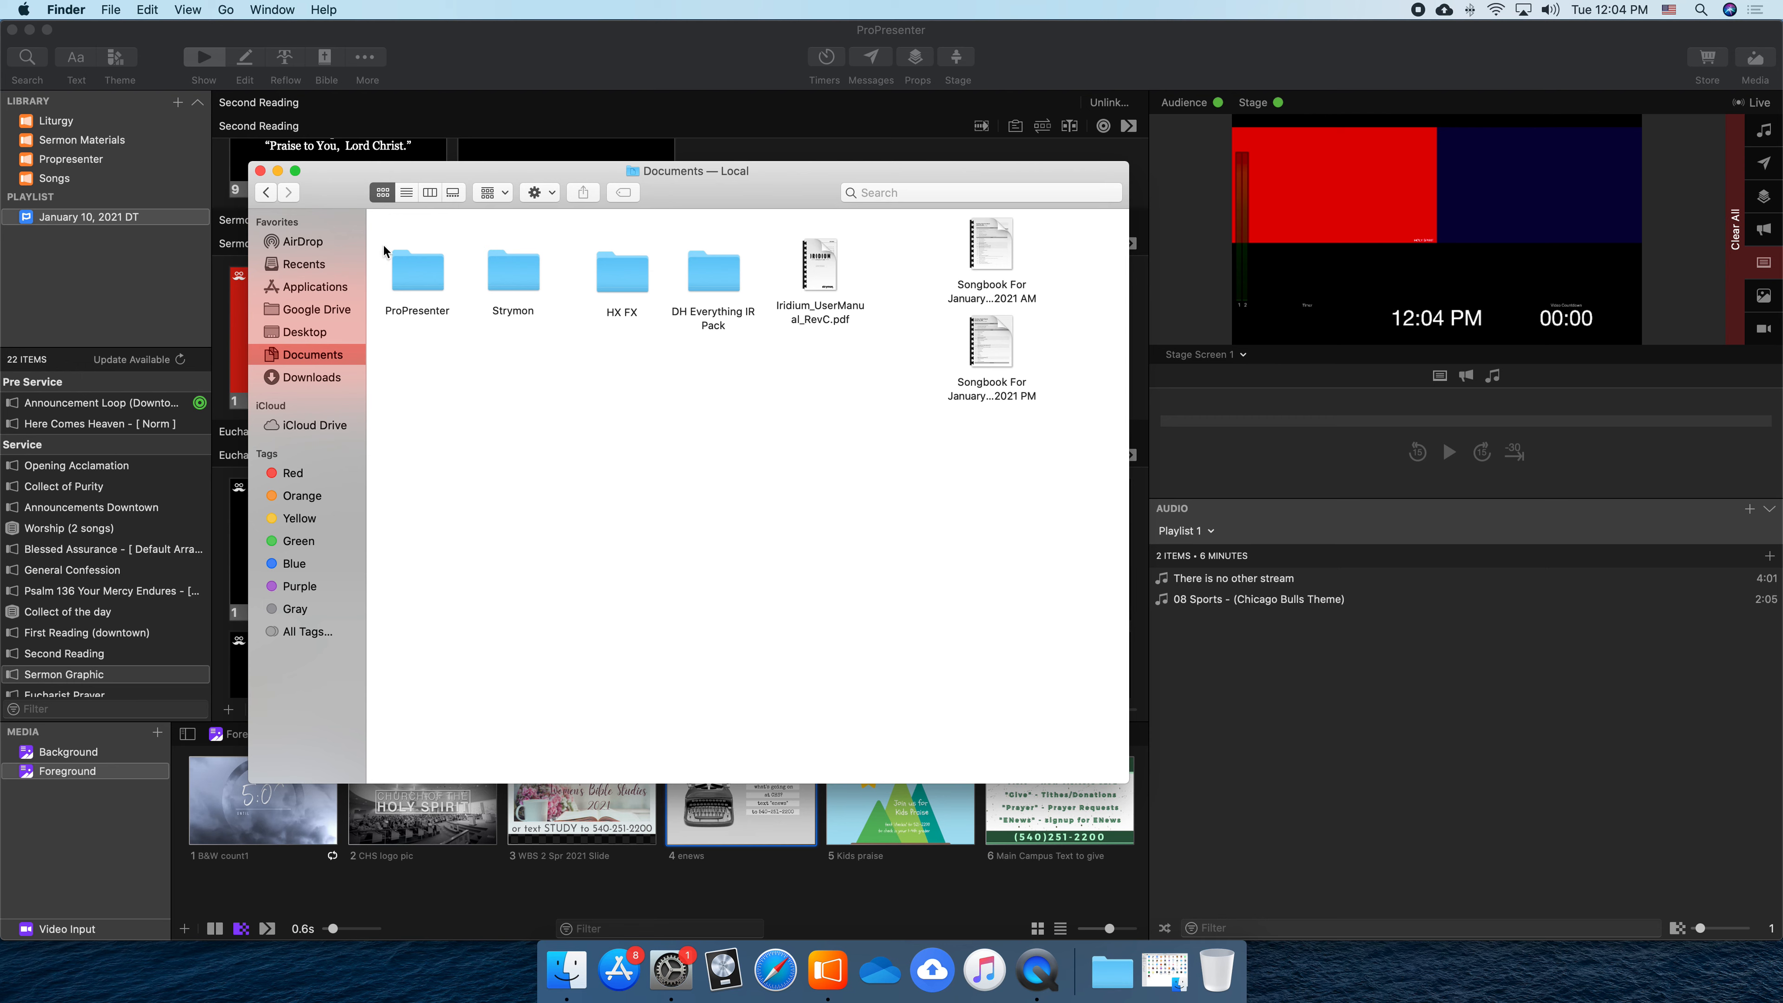
drag(1023, 468, 983, 188)
drag(992, 263, 1229, 980)
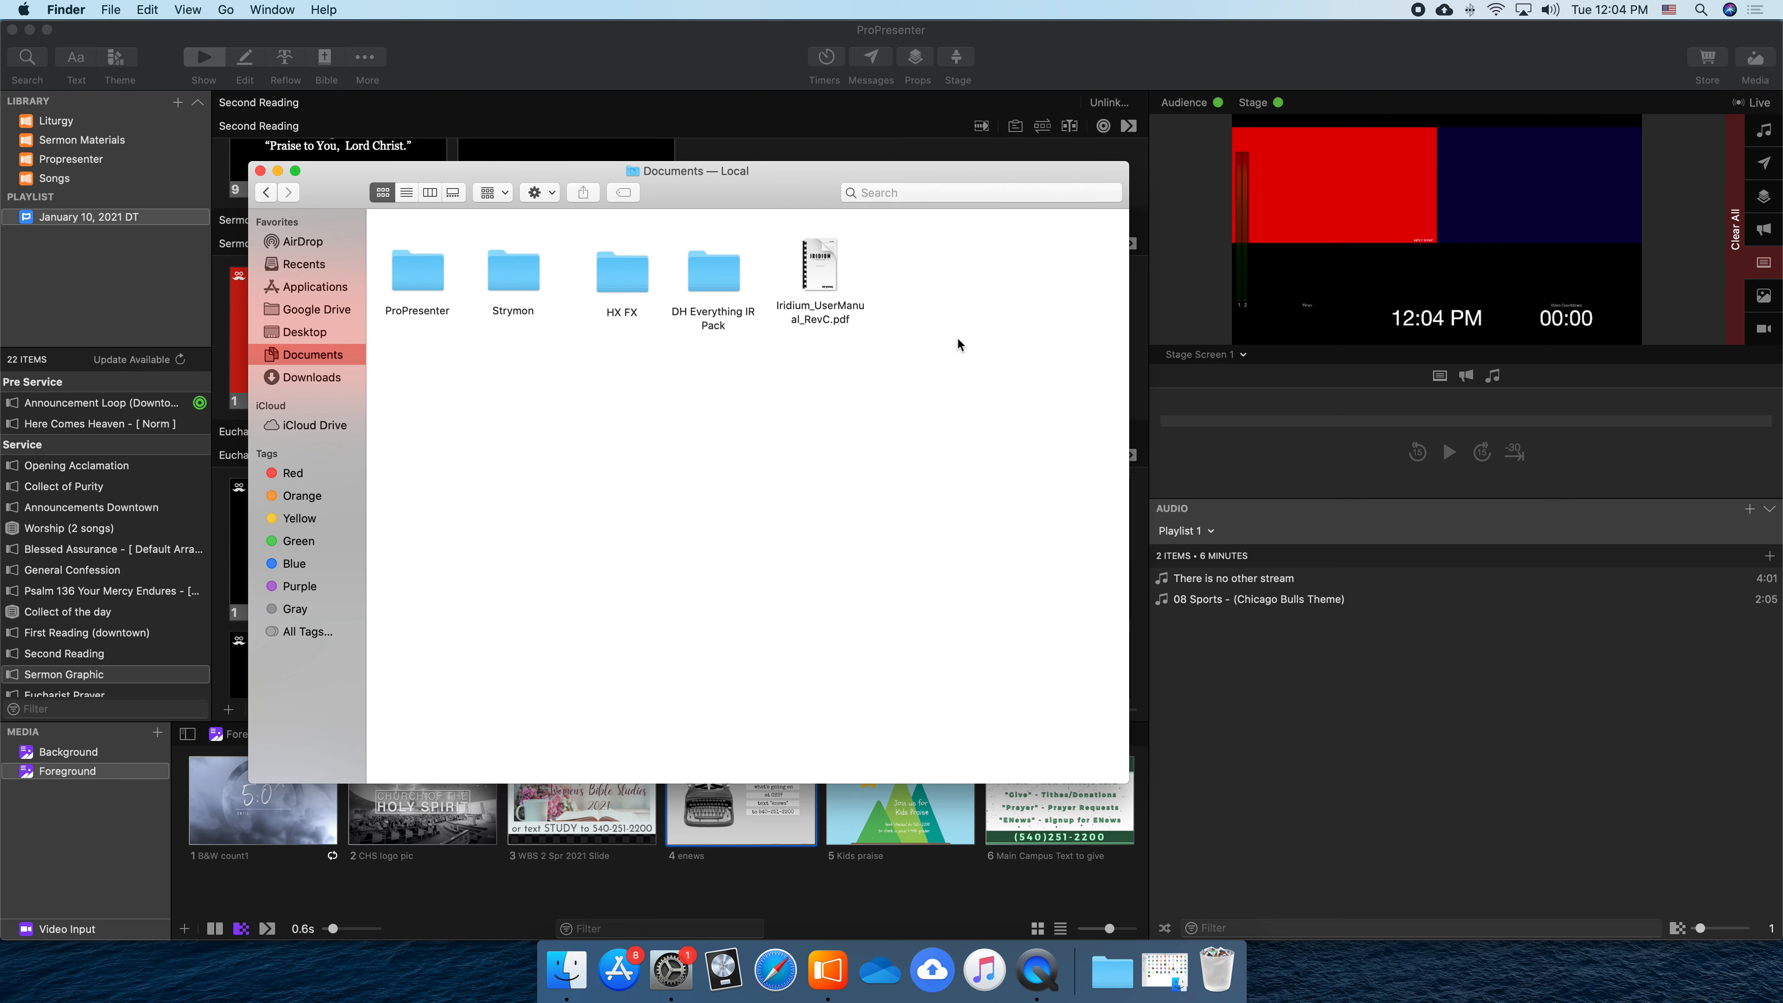
Look through the Finder locations from Desktop to AirDrop and the Slides folder in Downloads, and close the window
click(314, 333)
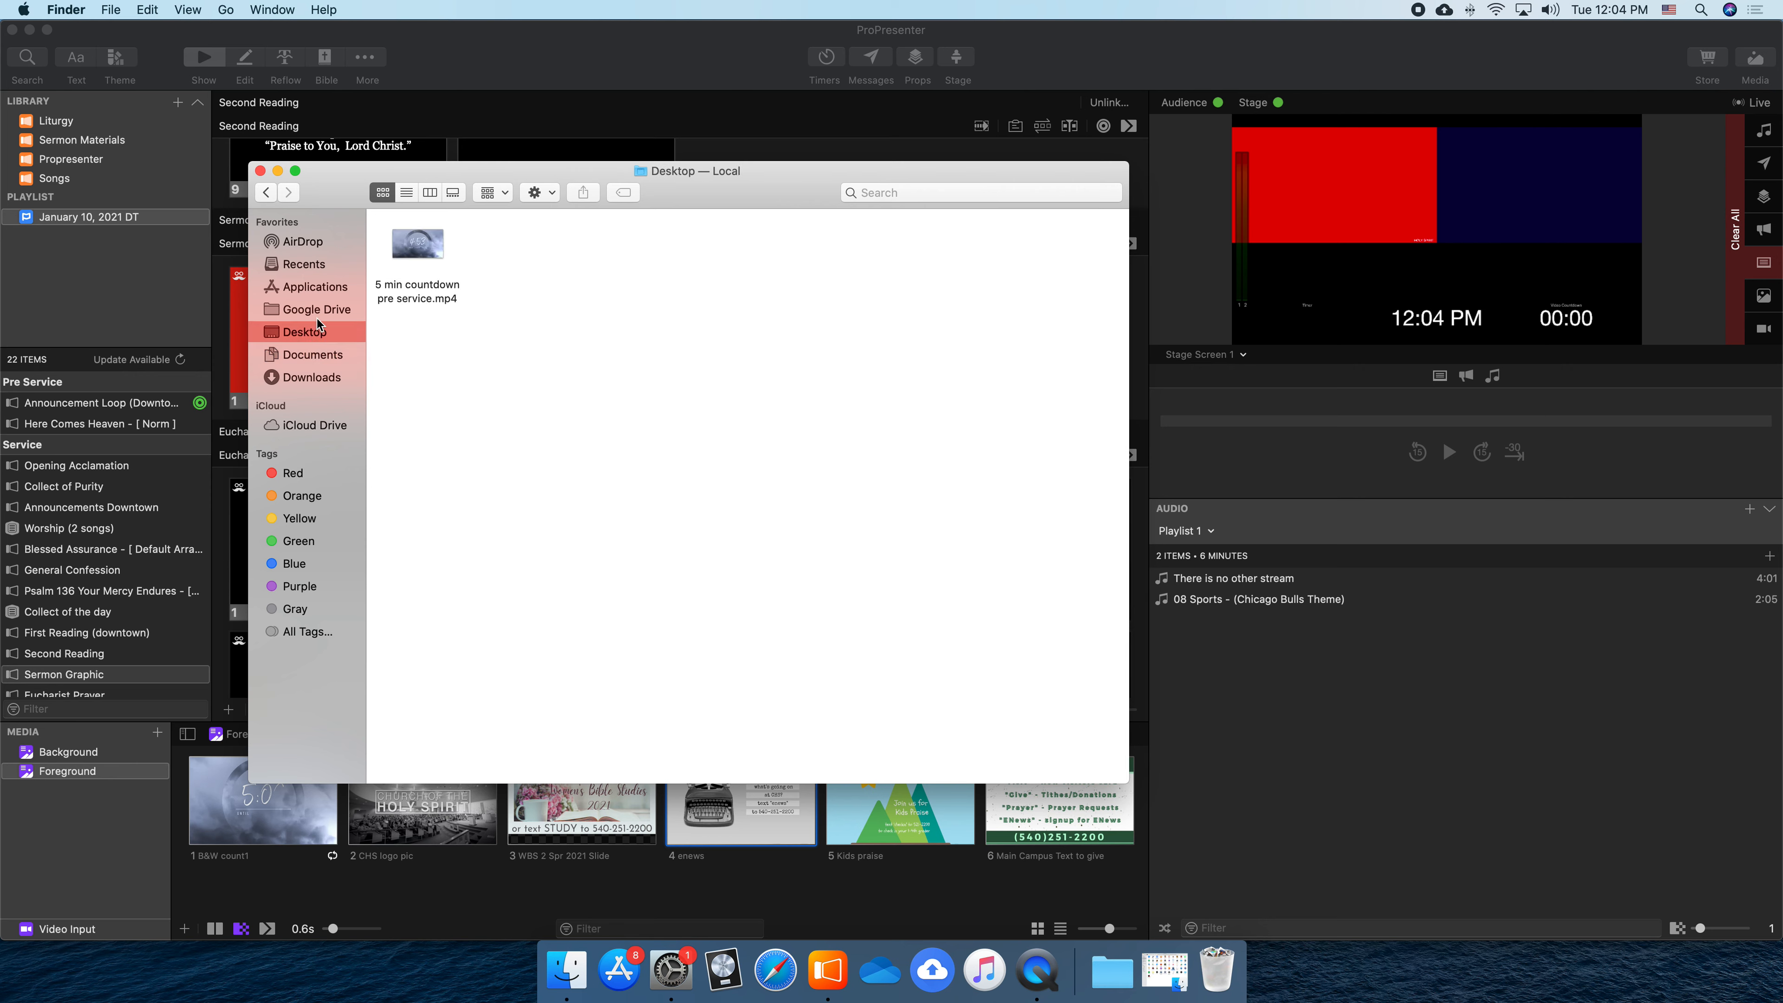
click(320, 309)
click(323, 290)
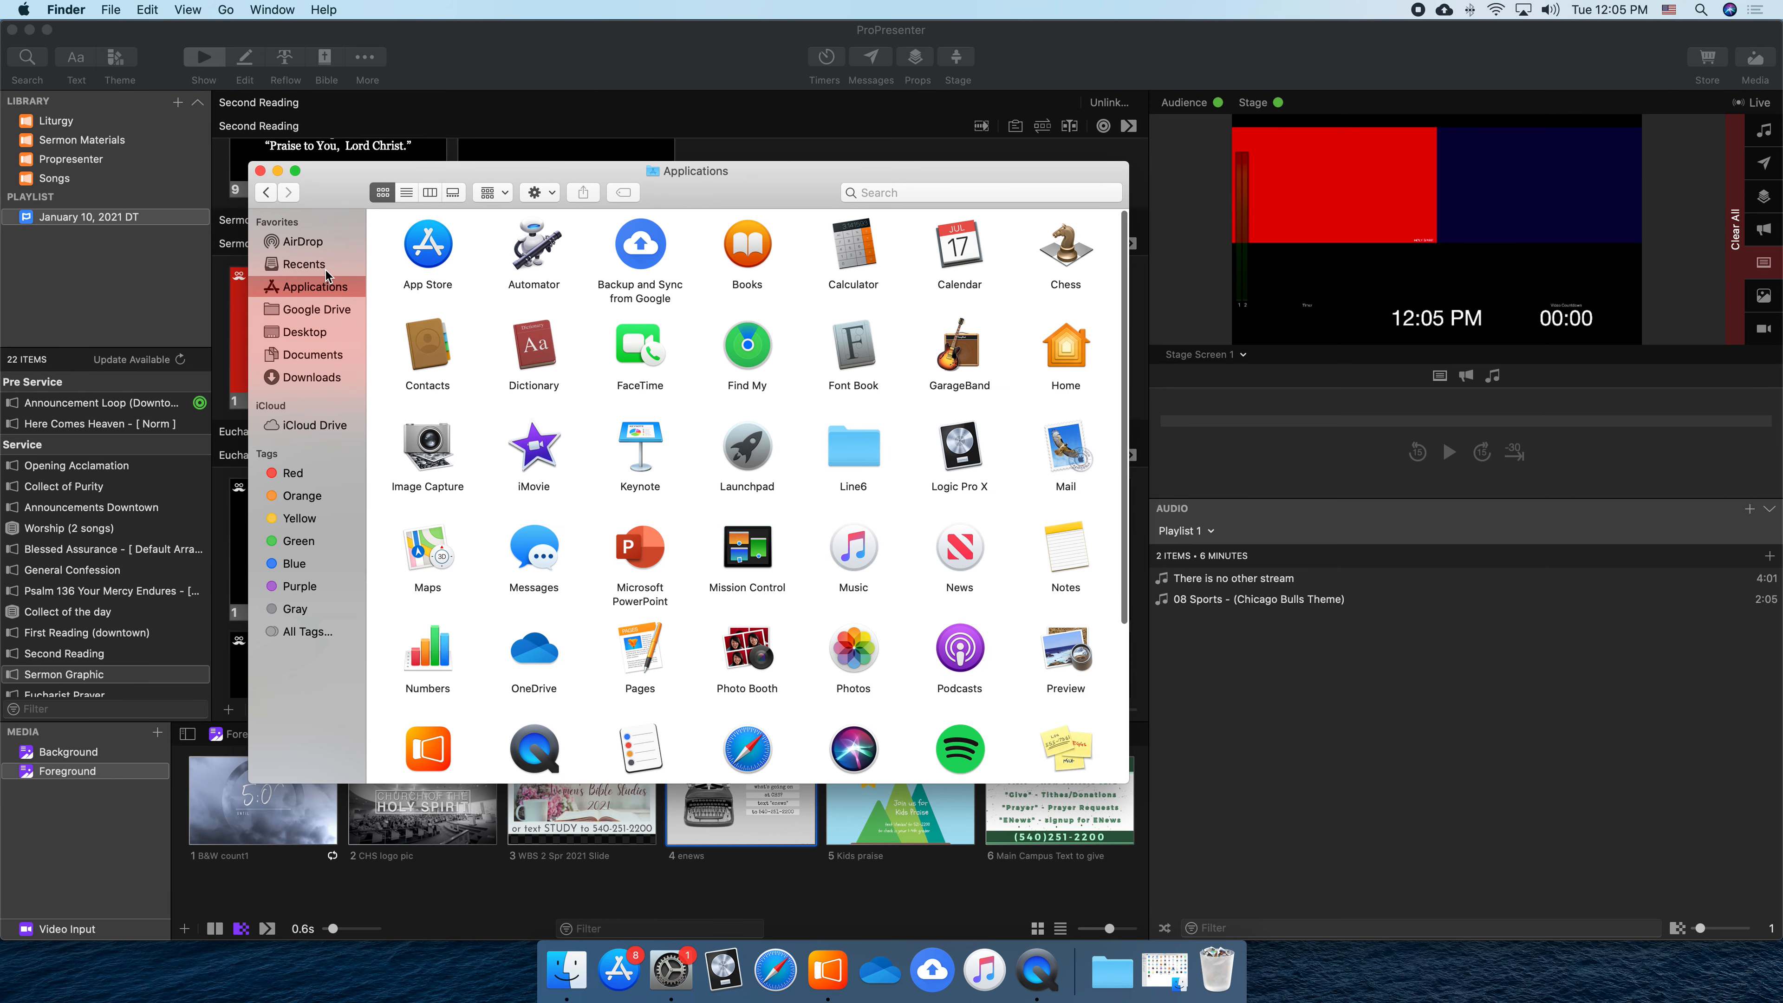
click(303, 265)
click(302, 242)
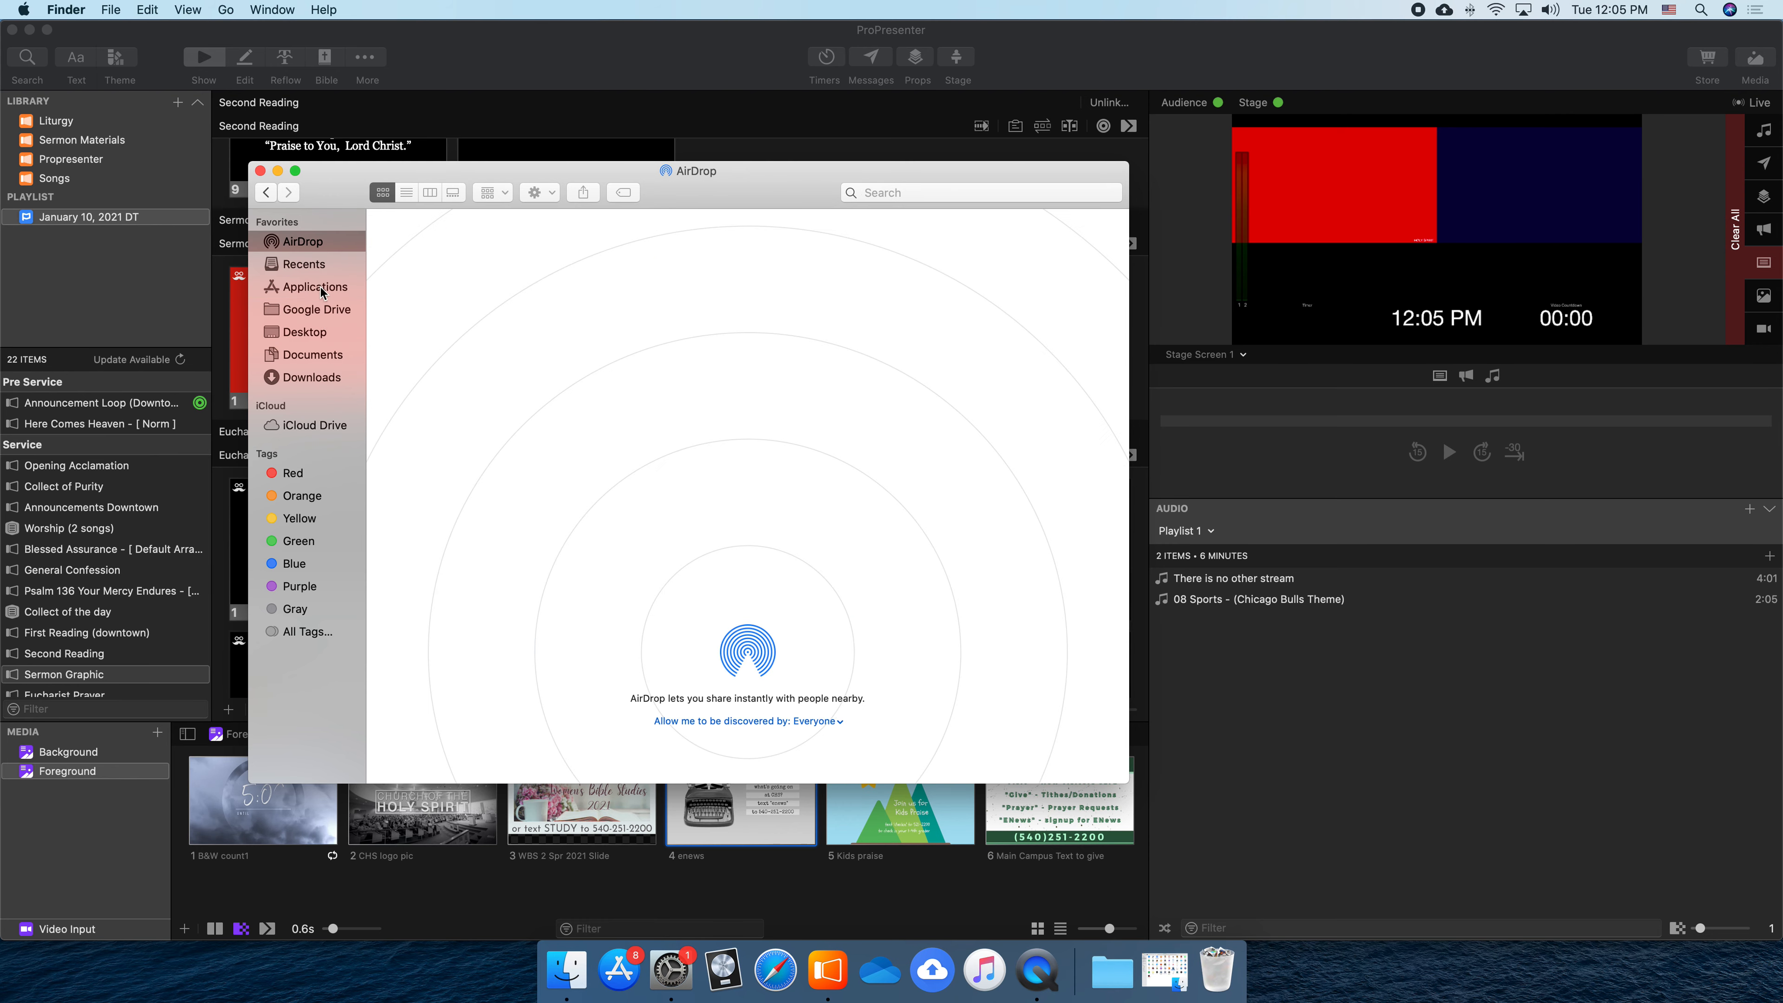
click(313, 378)
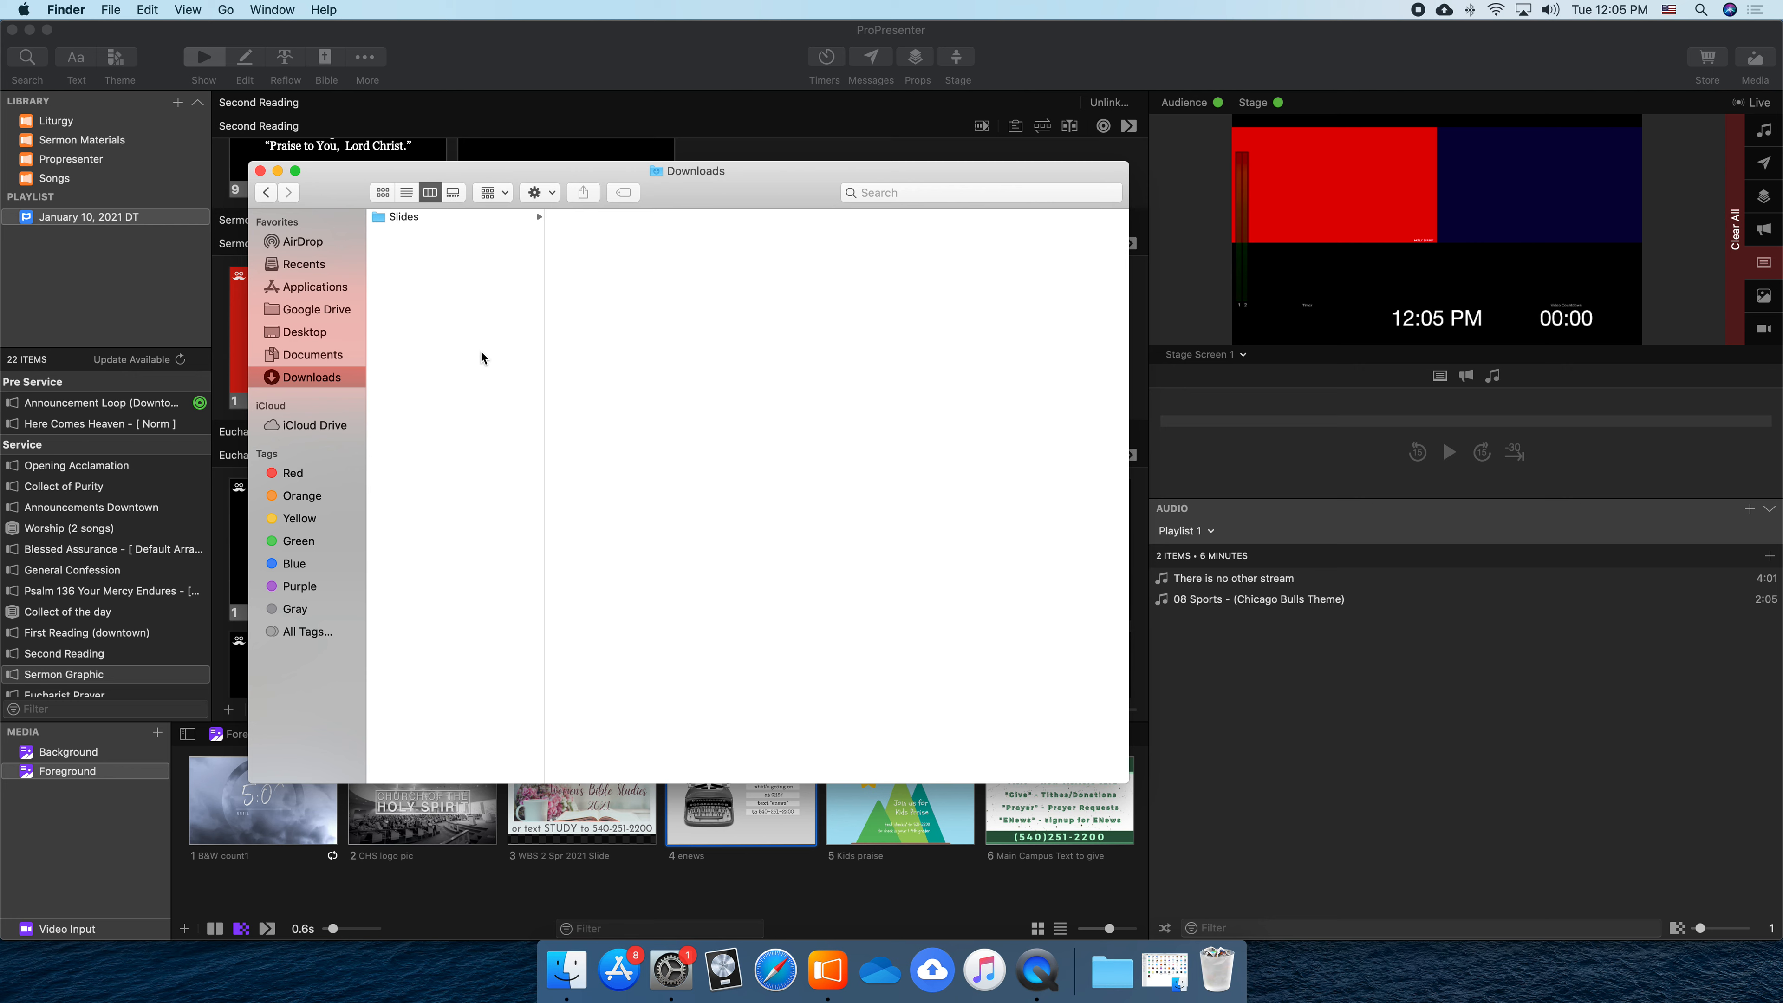
click(423, 220)
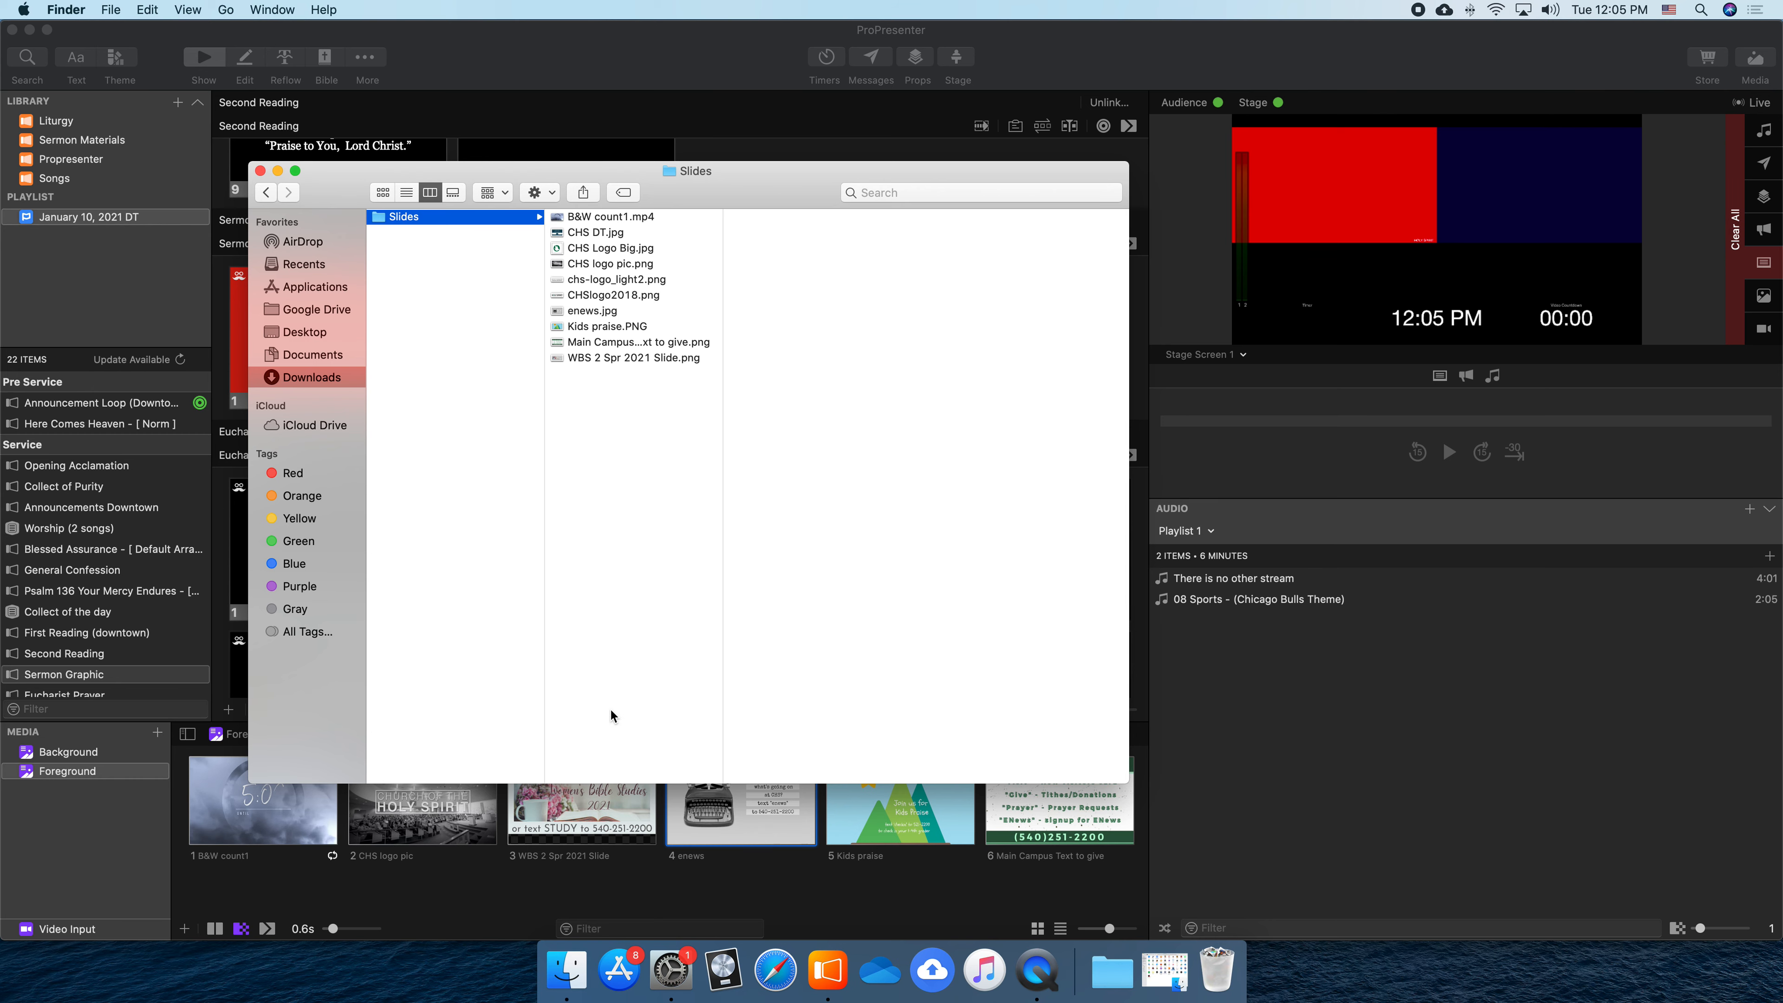
click(260, 171)
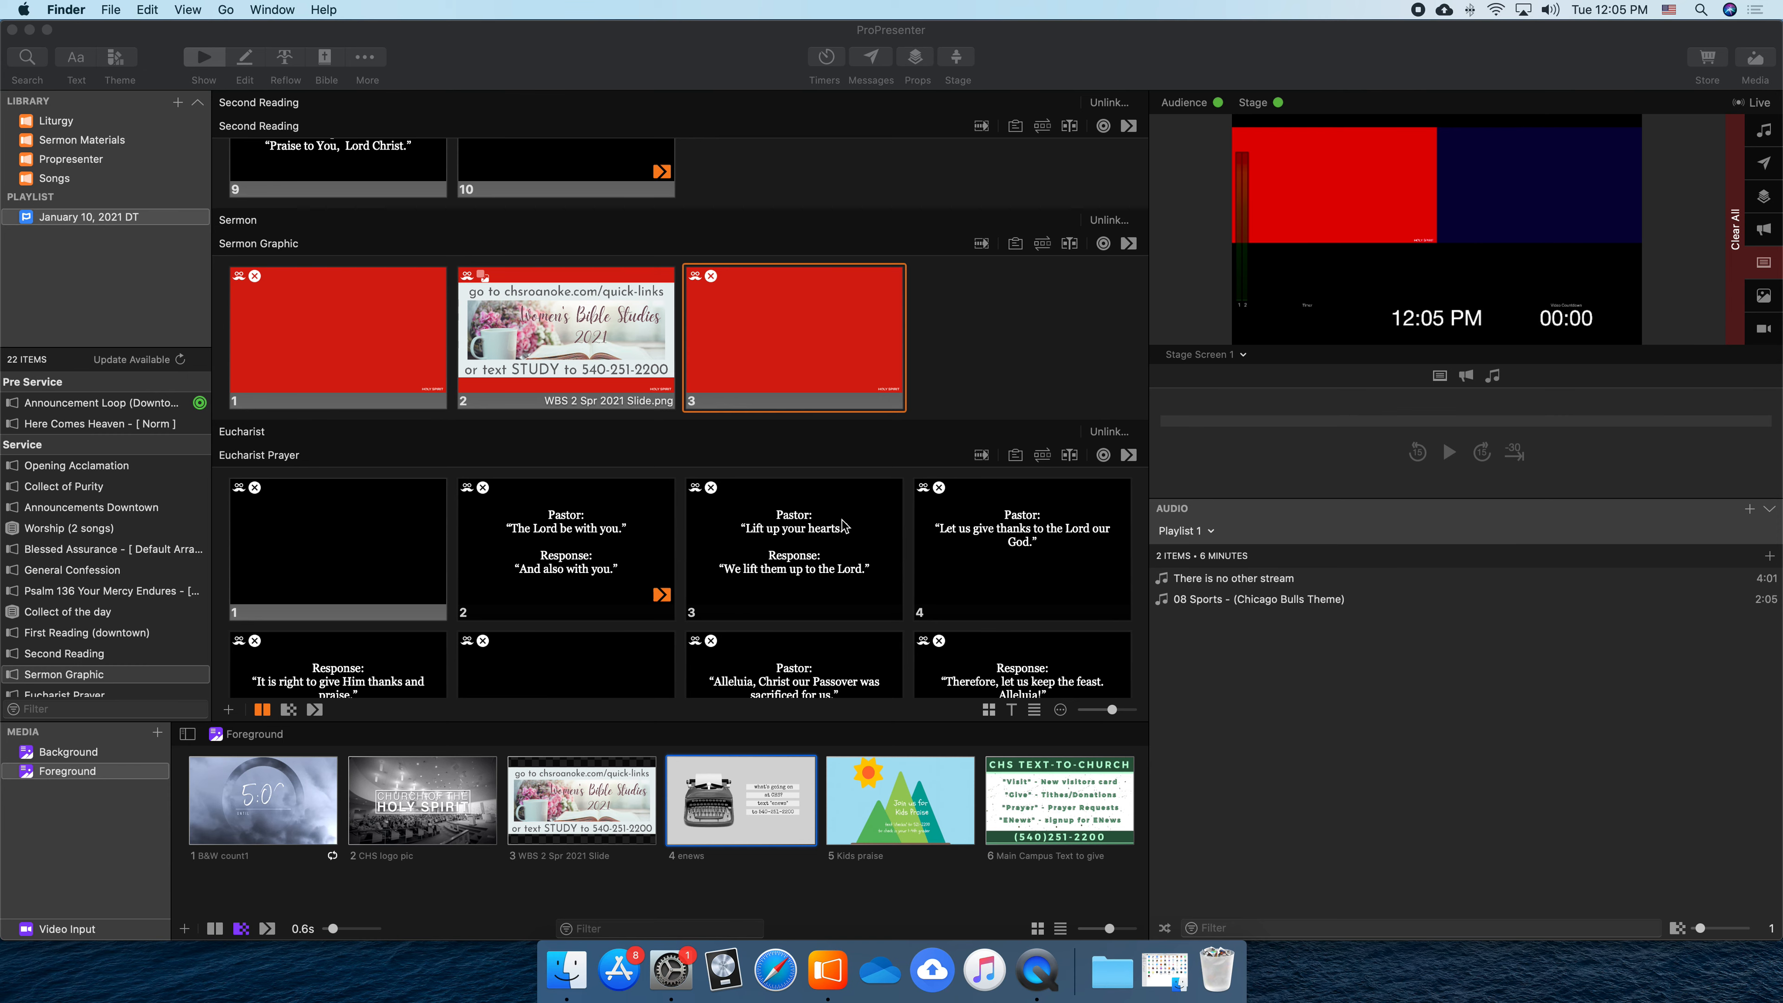
Switch back to ProPresenter and enlarge the media bin beneath the service slides
click(1622, 77)
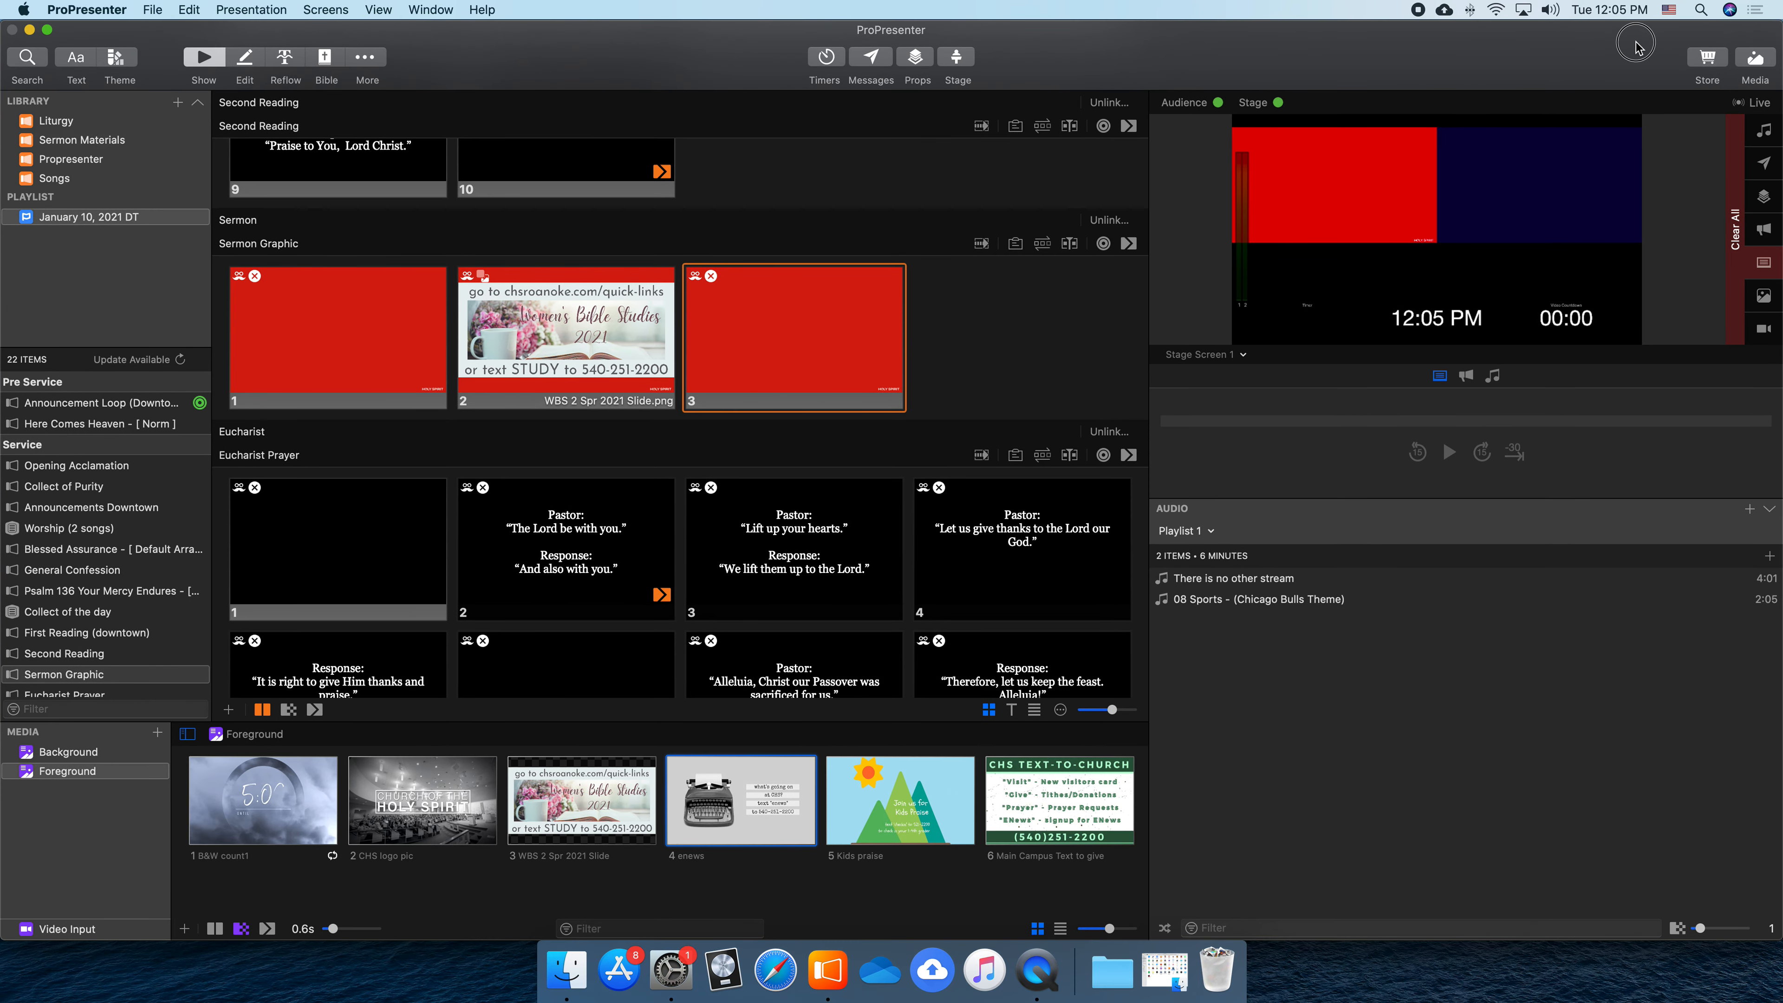
click(1758, 63)
click(1758, 63)
click(1757, 66)
click(1757, 66)
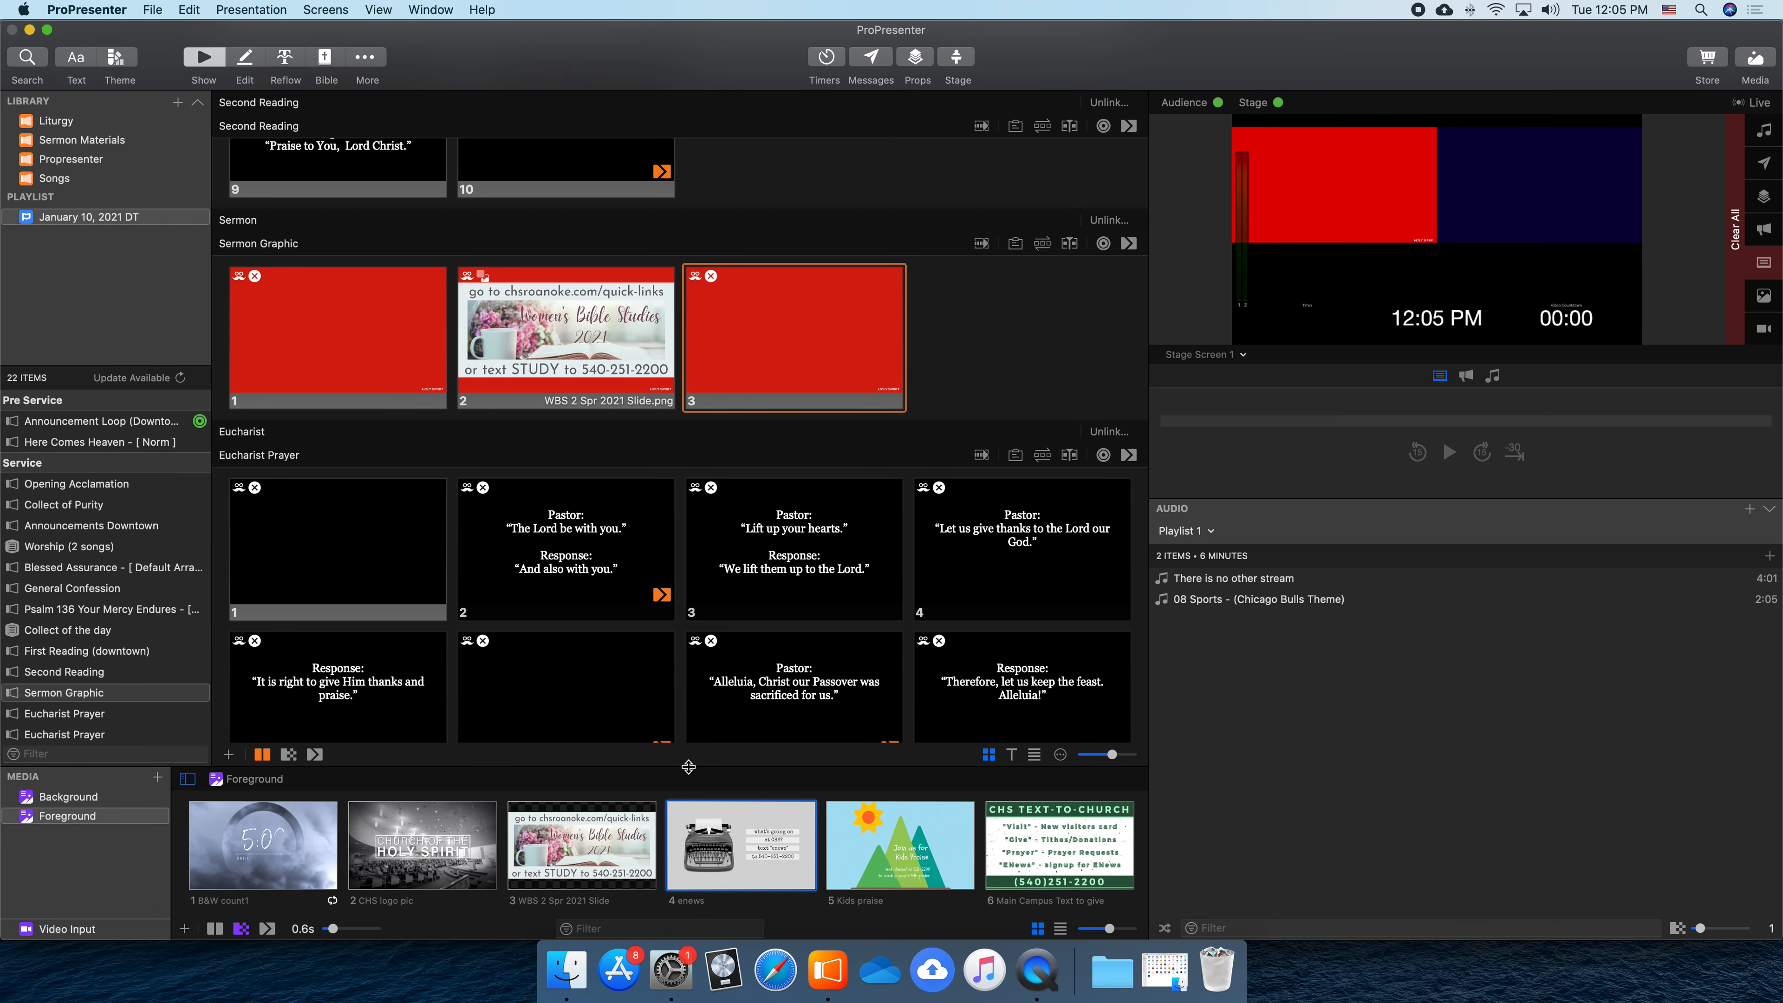
drag(688, 766, 686, 674)
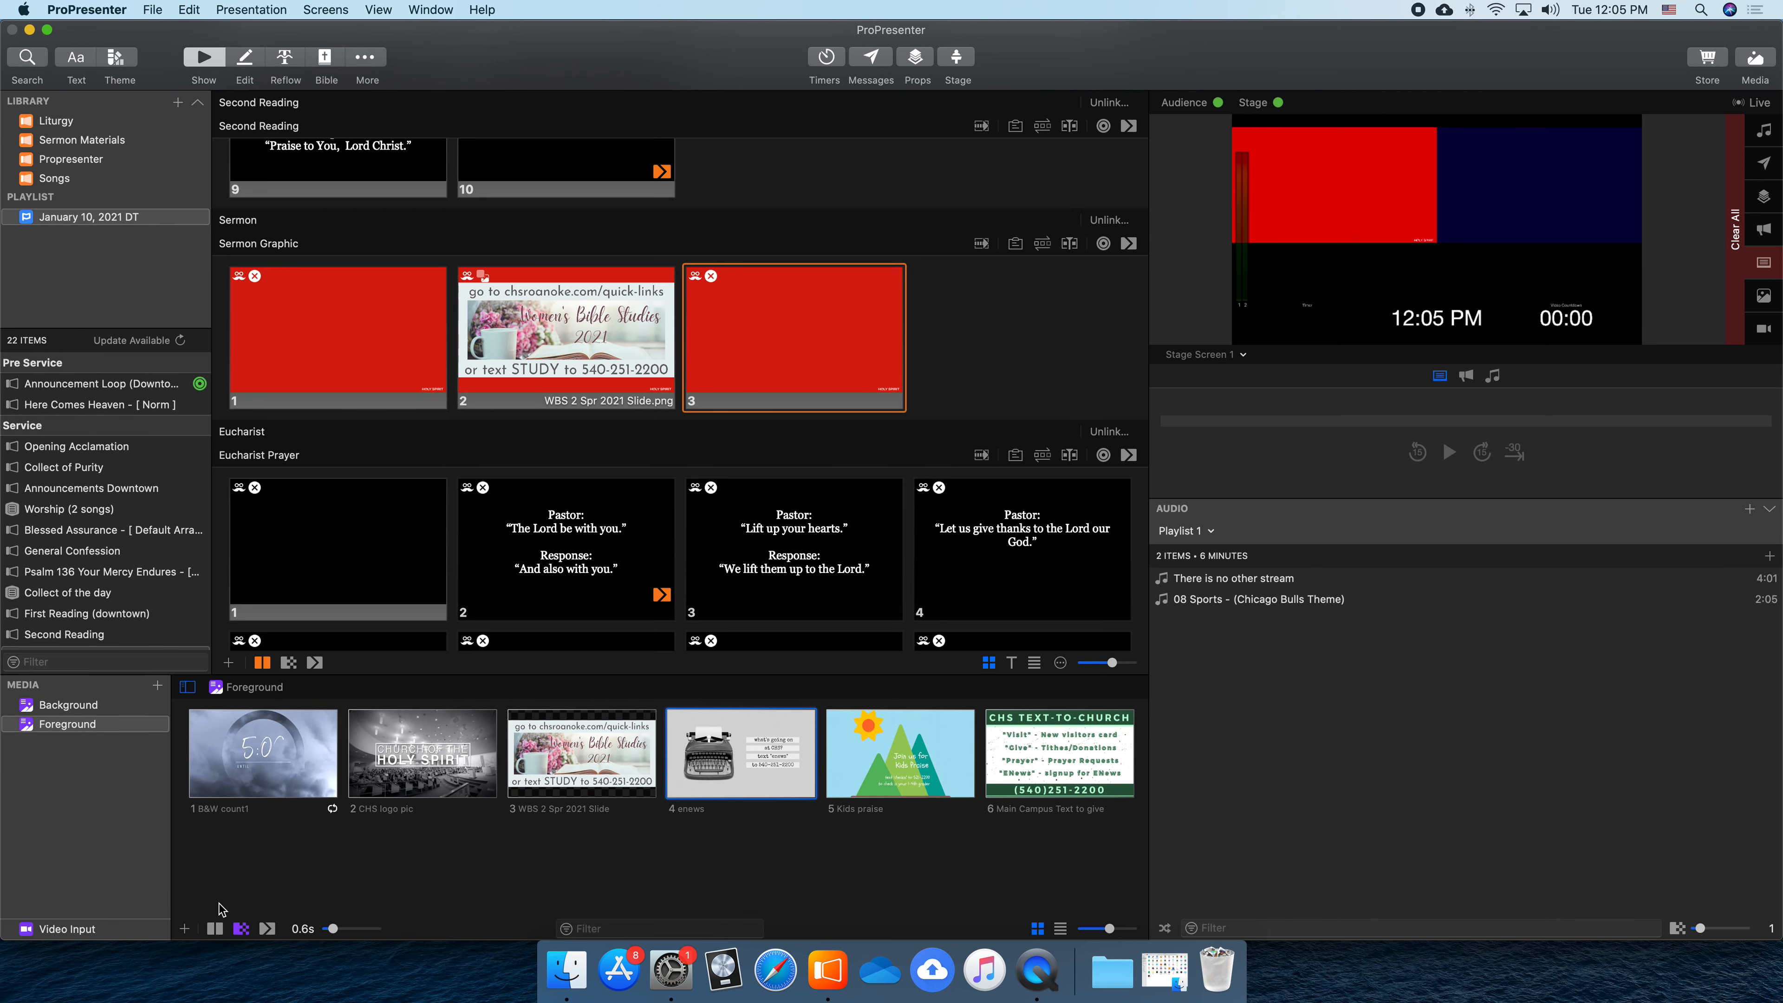
Preview enews.jpg from the Slides folder in Downloads in the media import dialog, and cancel the import
click(184, 931)
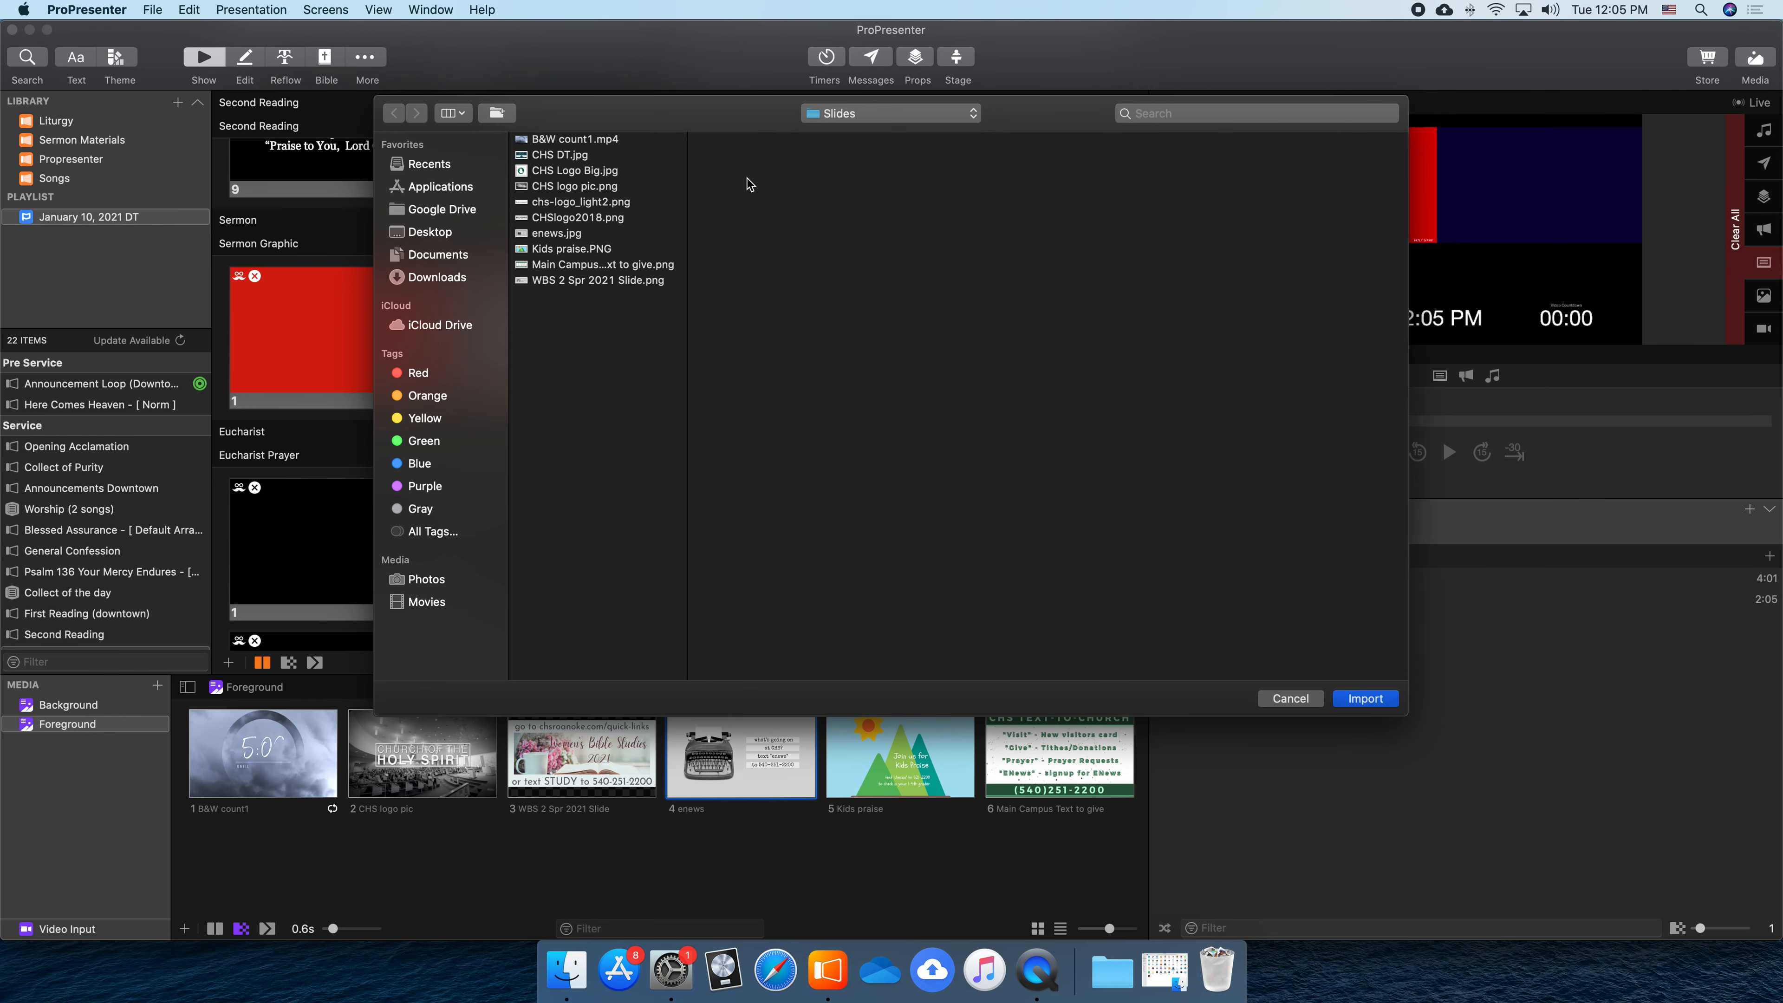
click(444, 281)
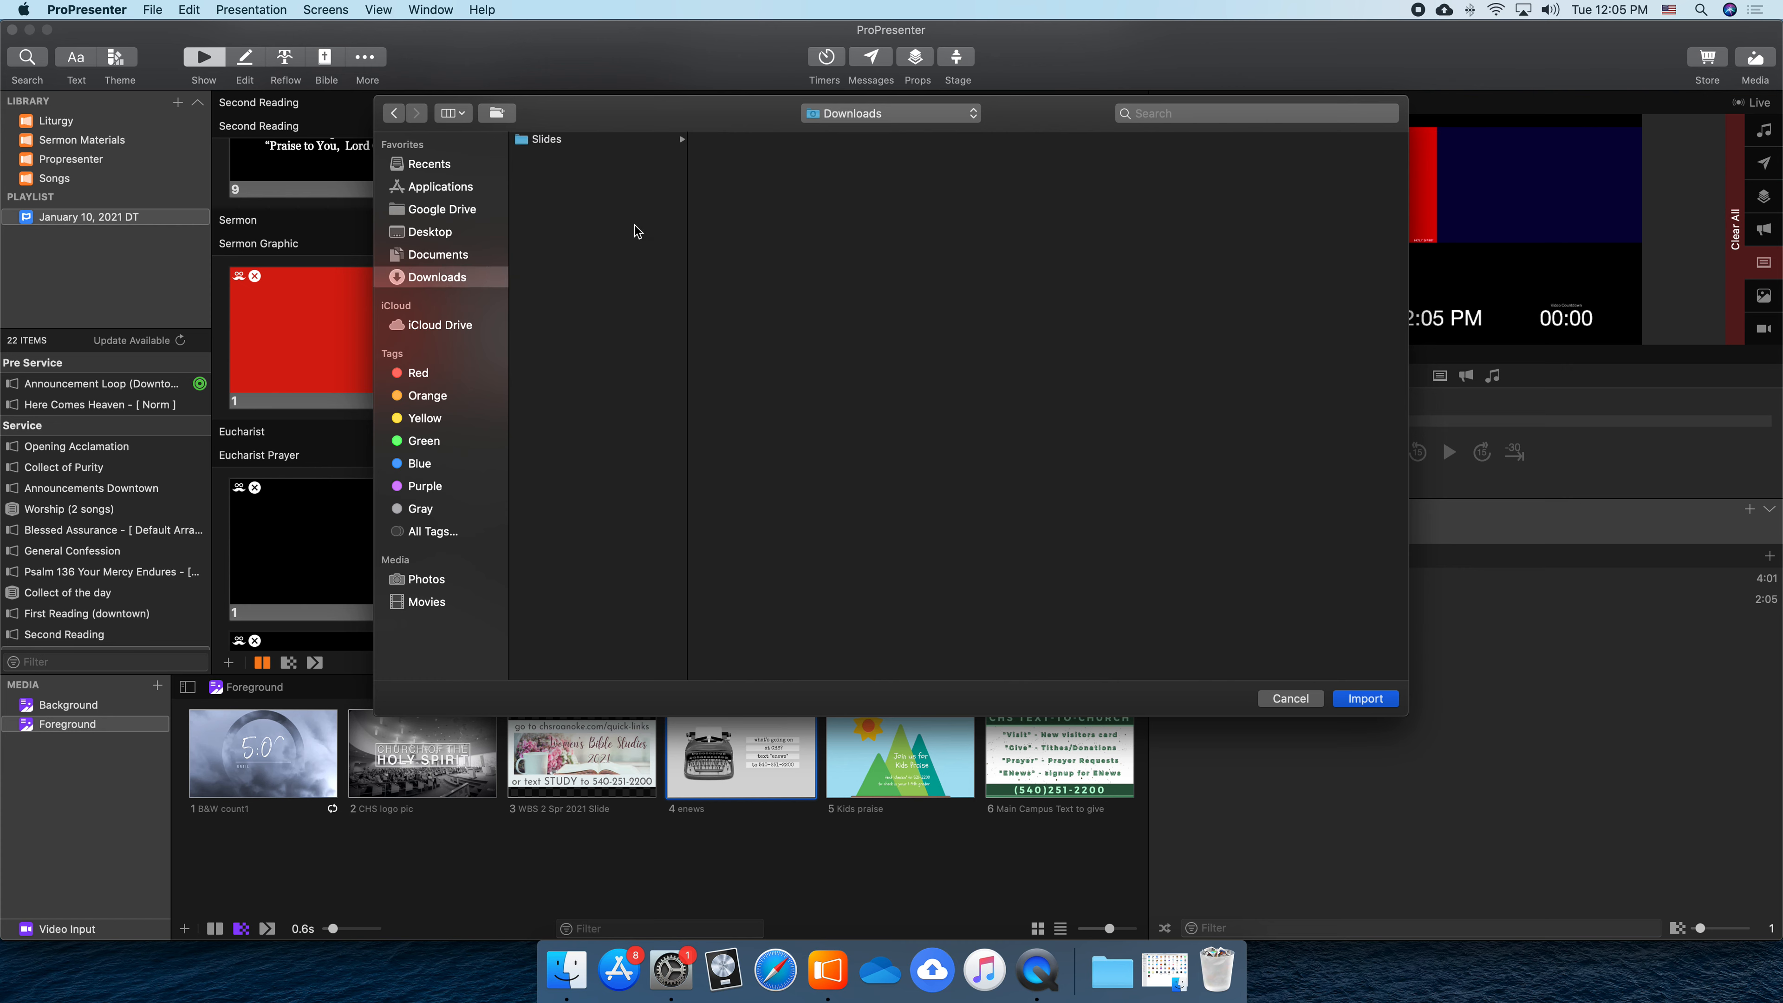
click(561, 141)
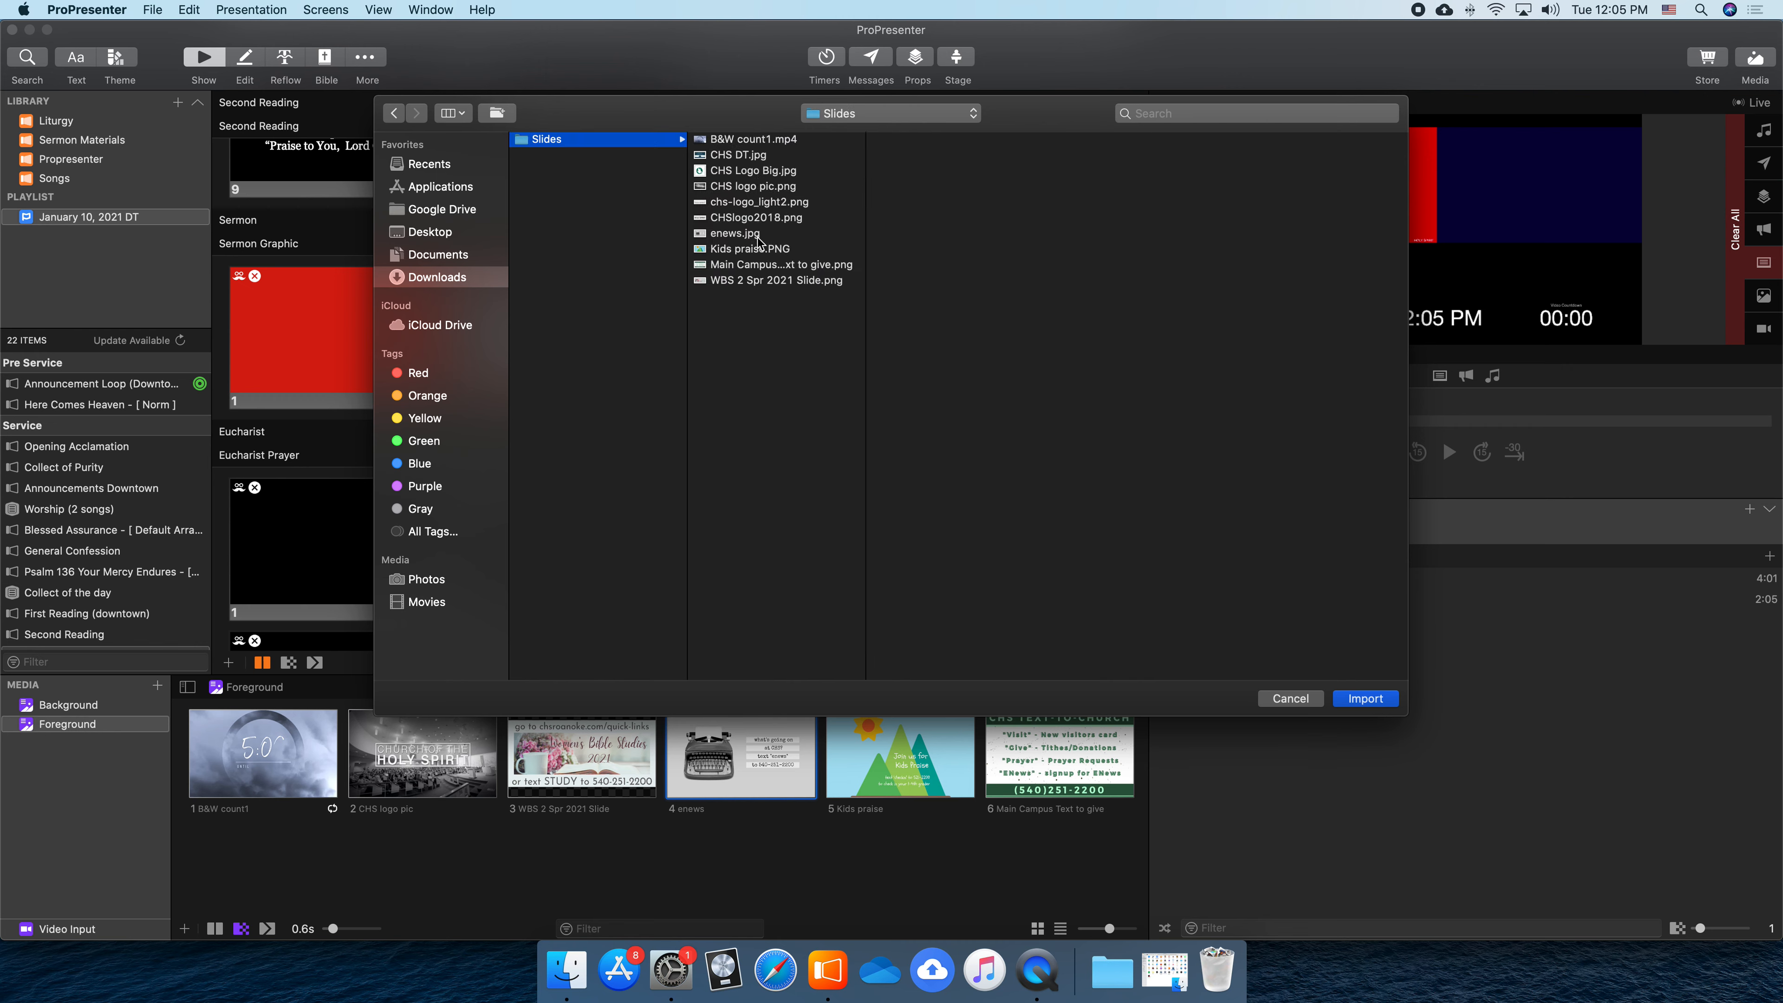
click(735, 234)
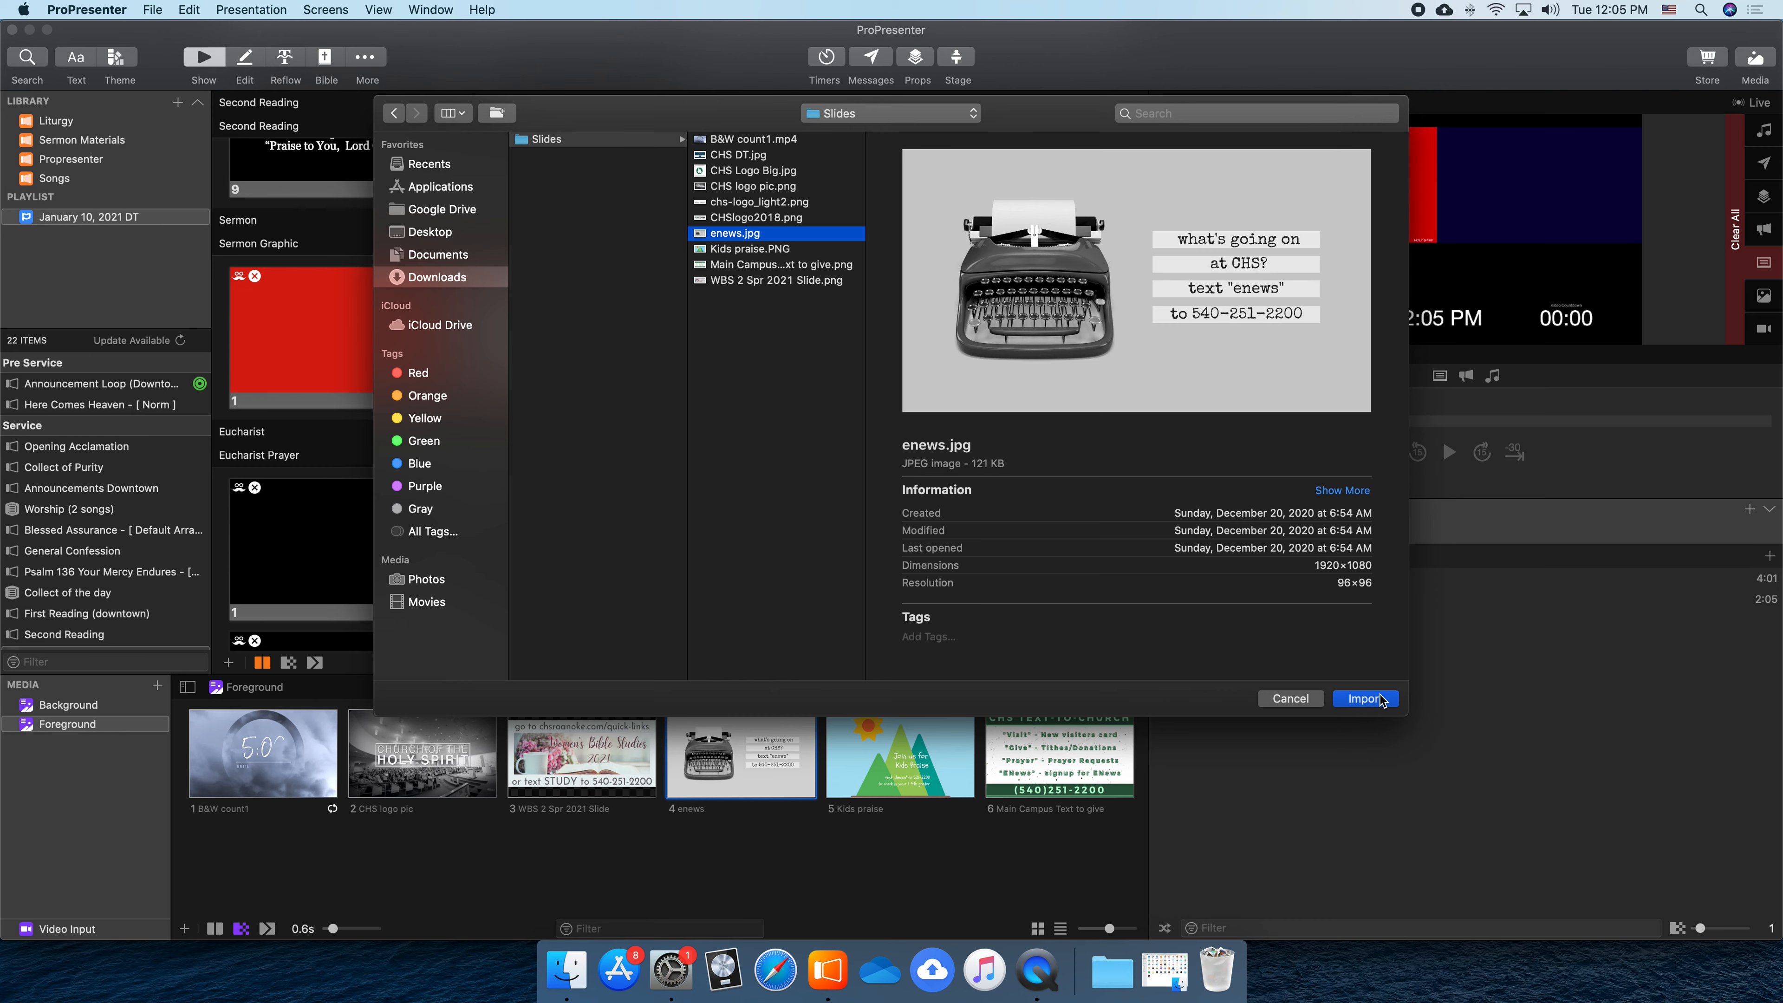
click(1307, 700)
Send the enews image from the Foreground media to the audience output
click(729, 762)
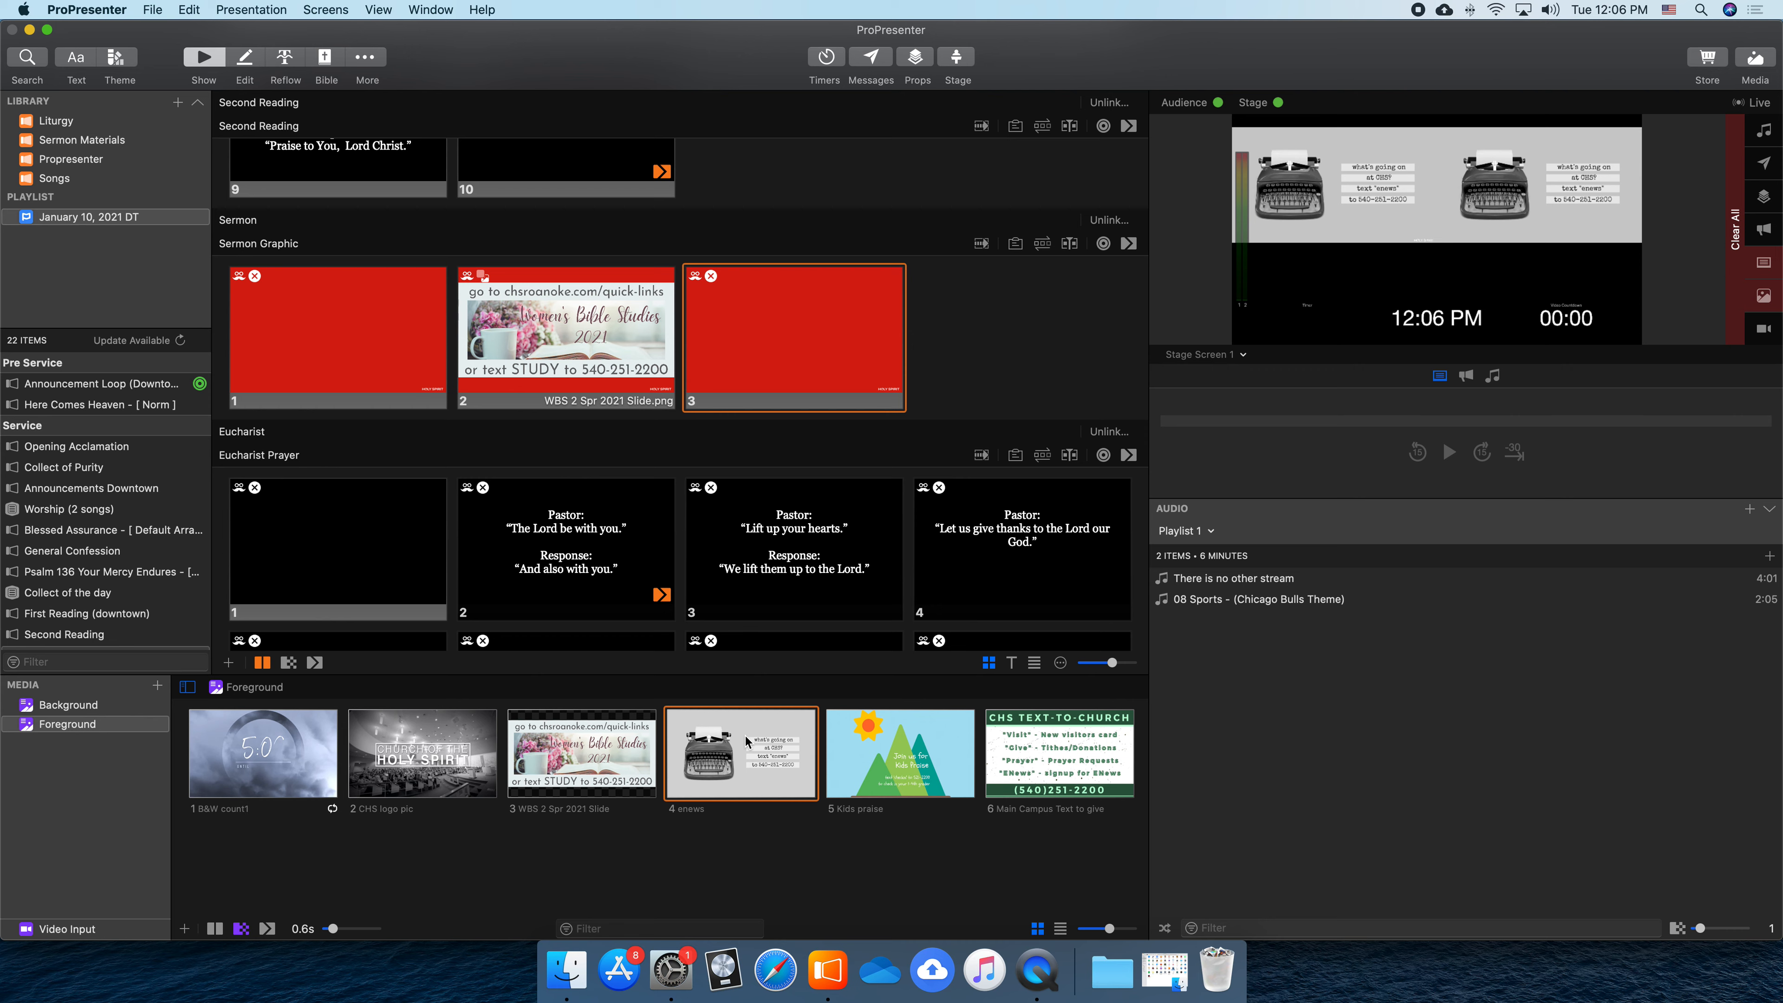
drag(751, 759, 741, 724)
Duplicate the enews.jpg slide in the Pre Service Announcement Loop by copying it and pasting it after itself
scroll(659, 450, up, 15)
scroll(657, 445, up, 15)
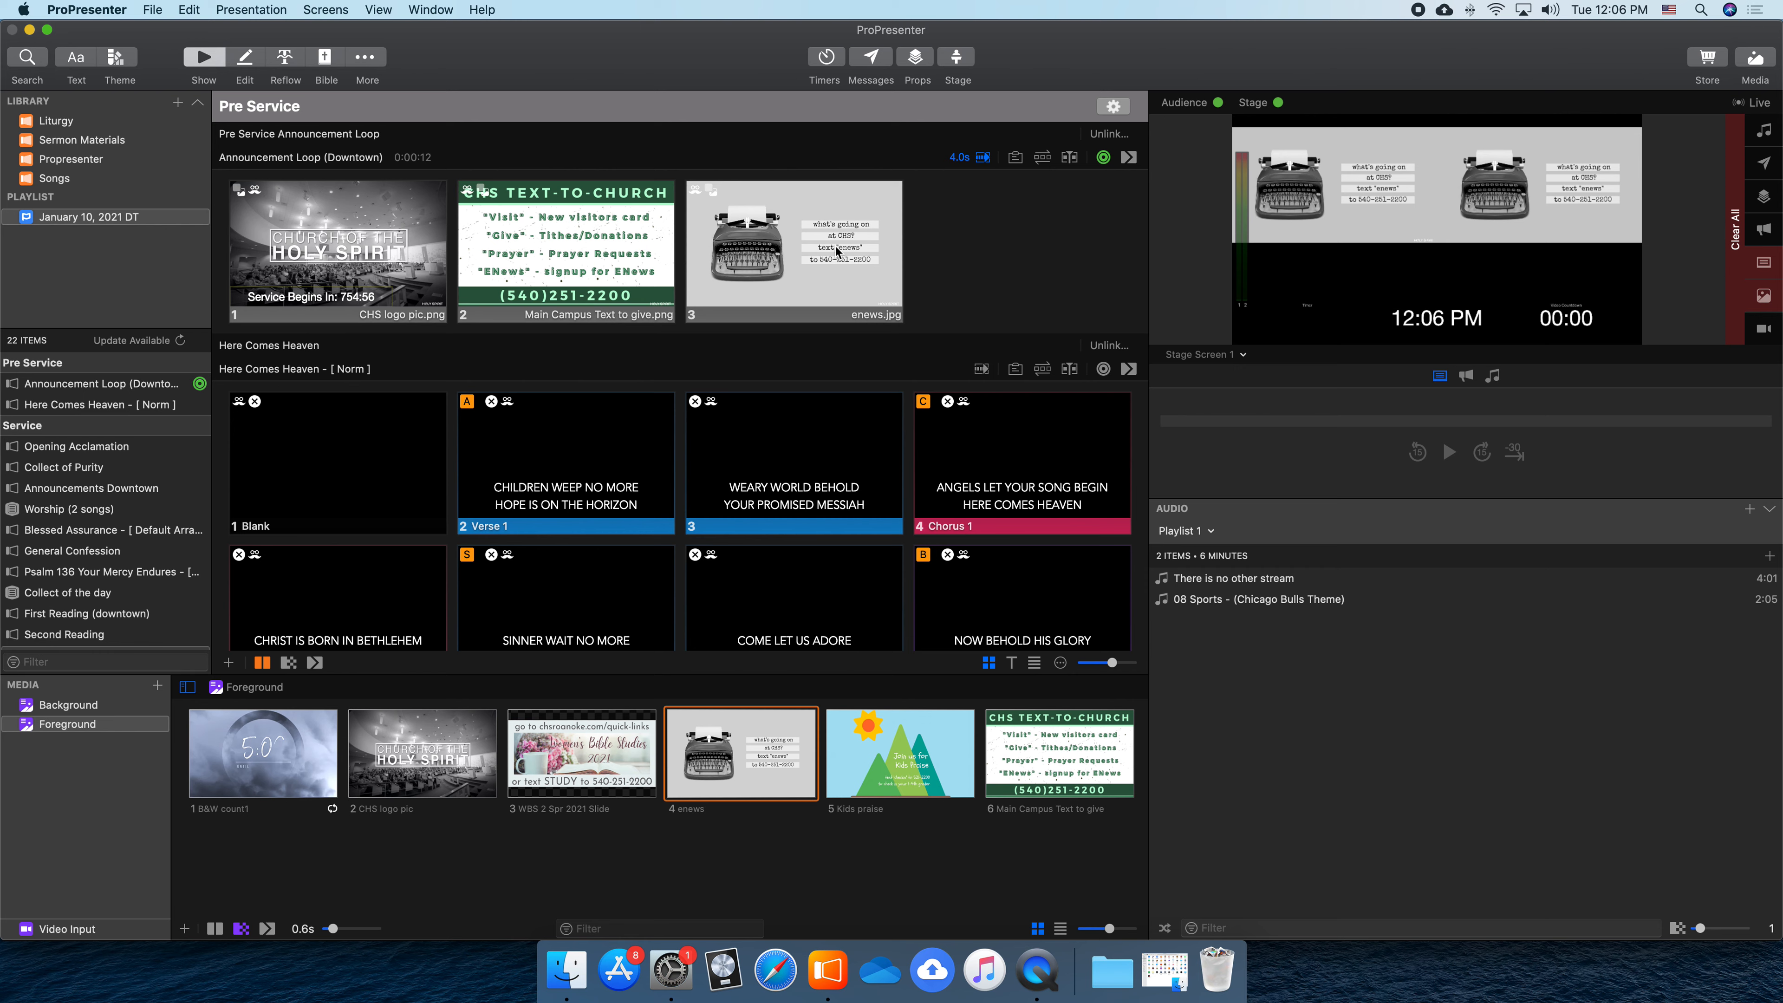
right_click(754, 225)
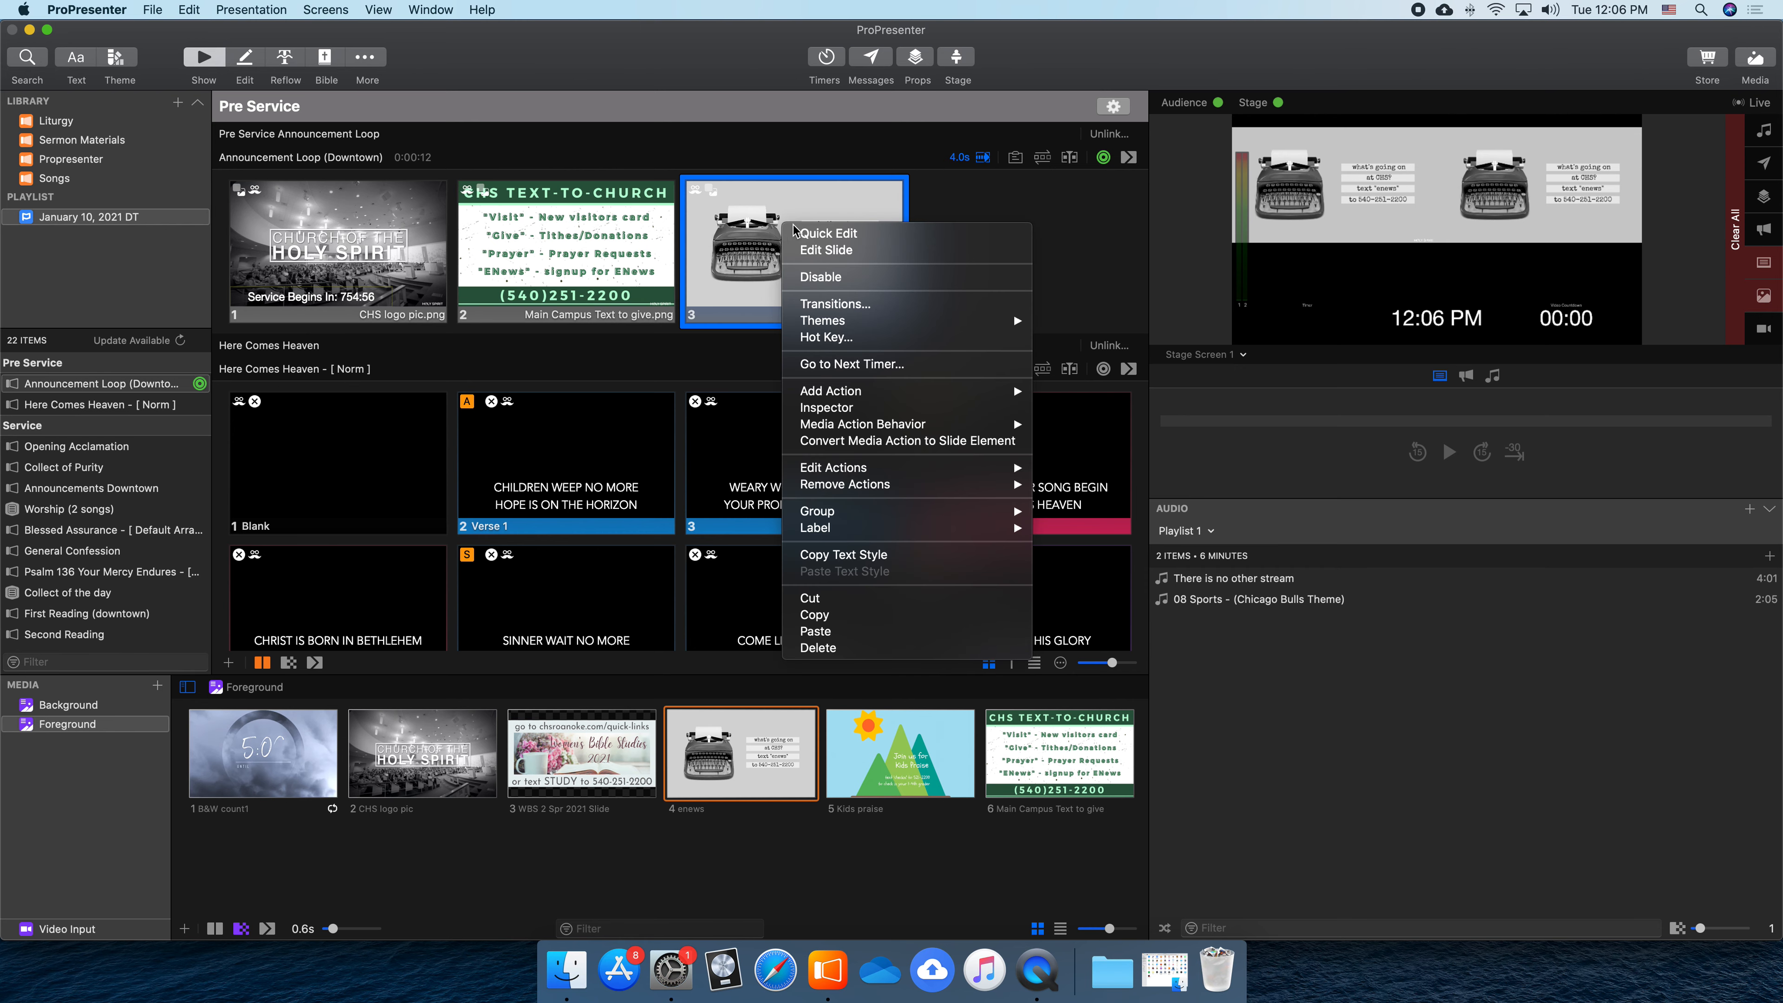
click(839, 615)
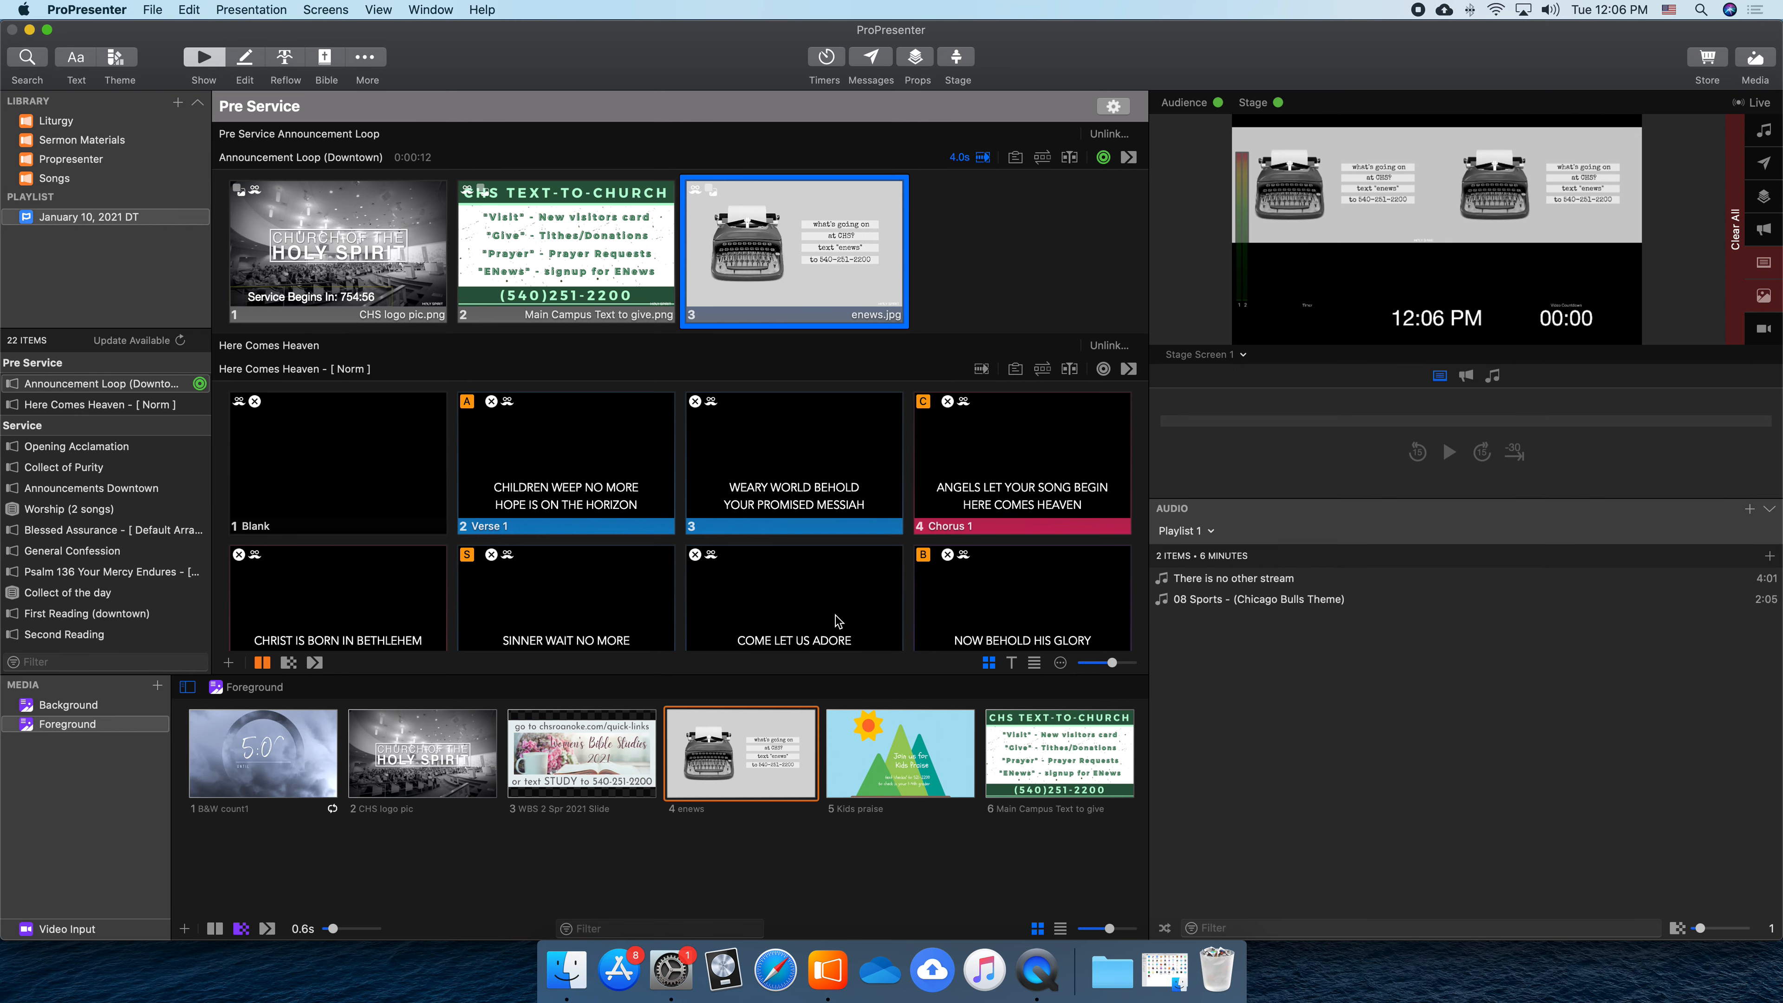
right_click(857, 252)
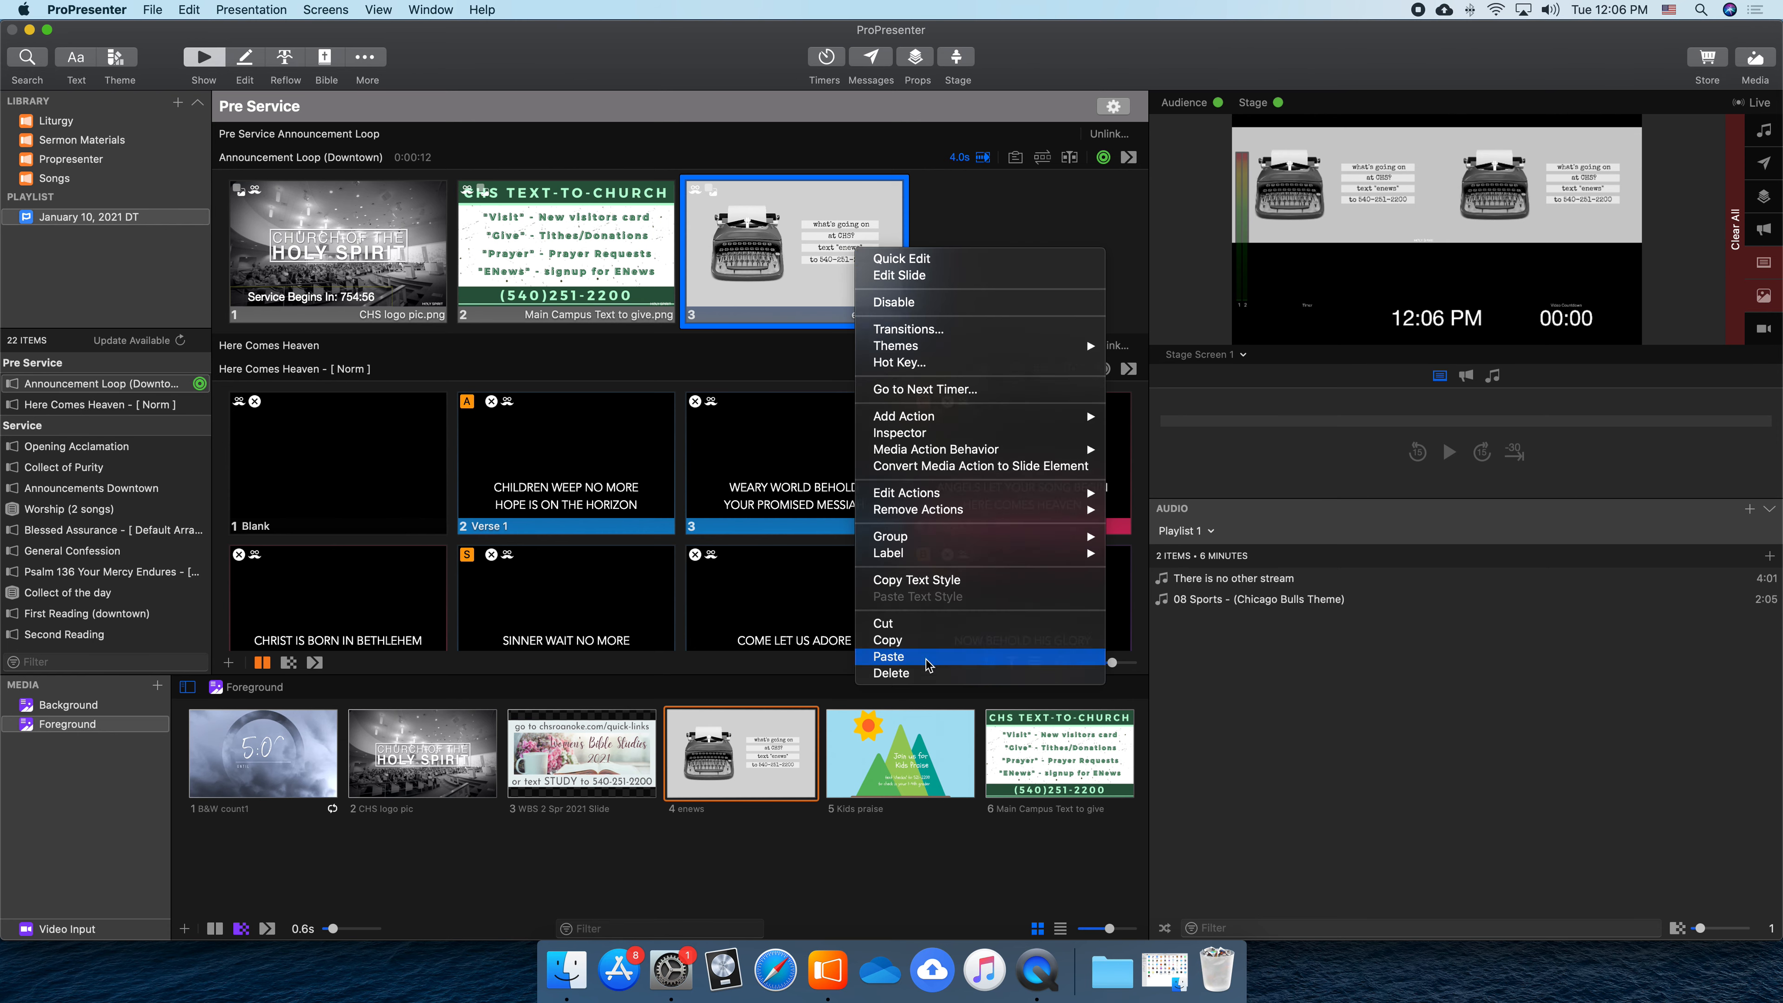
click(888, 656)
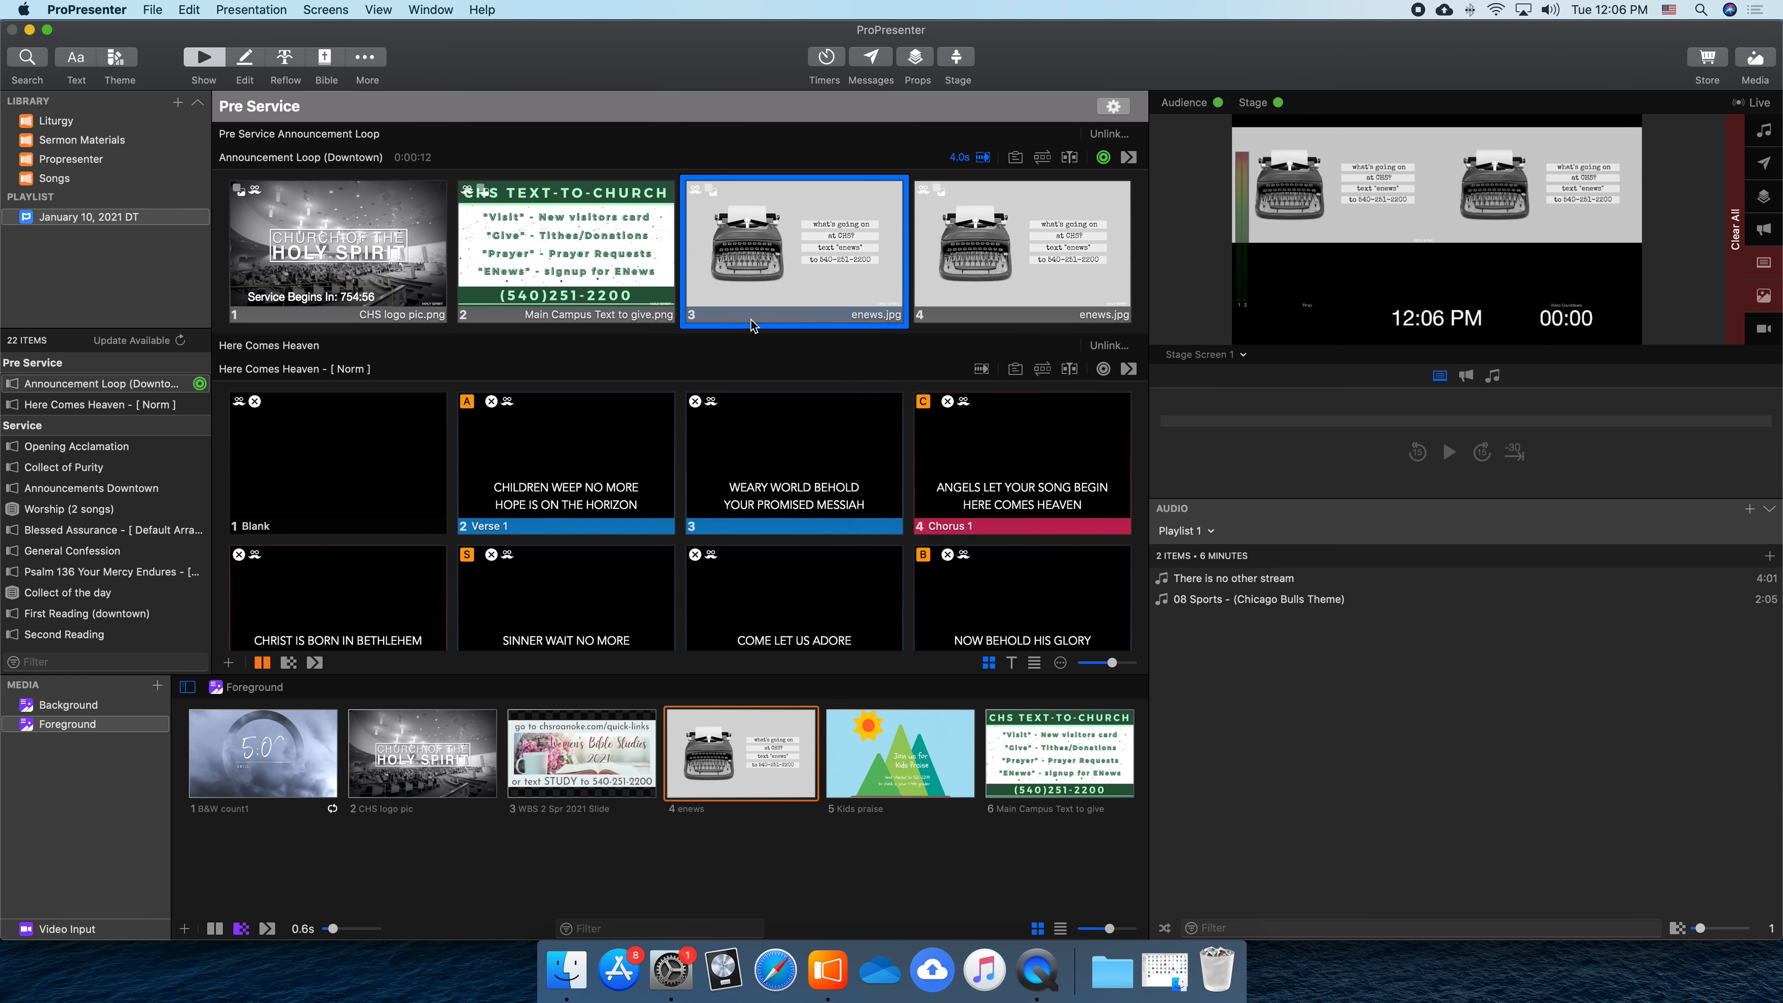
Remove the enews.jpg action from slide 4 of the Announcement Loop and put the WBS 2 Spr 2021 Slide image on it
right_click(1006, 230)
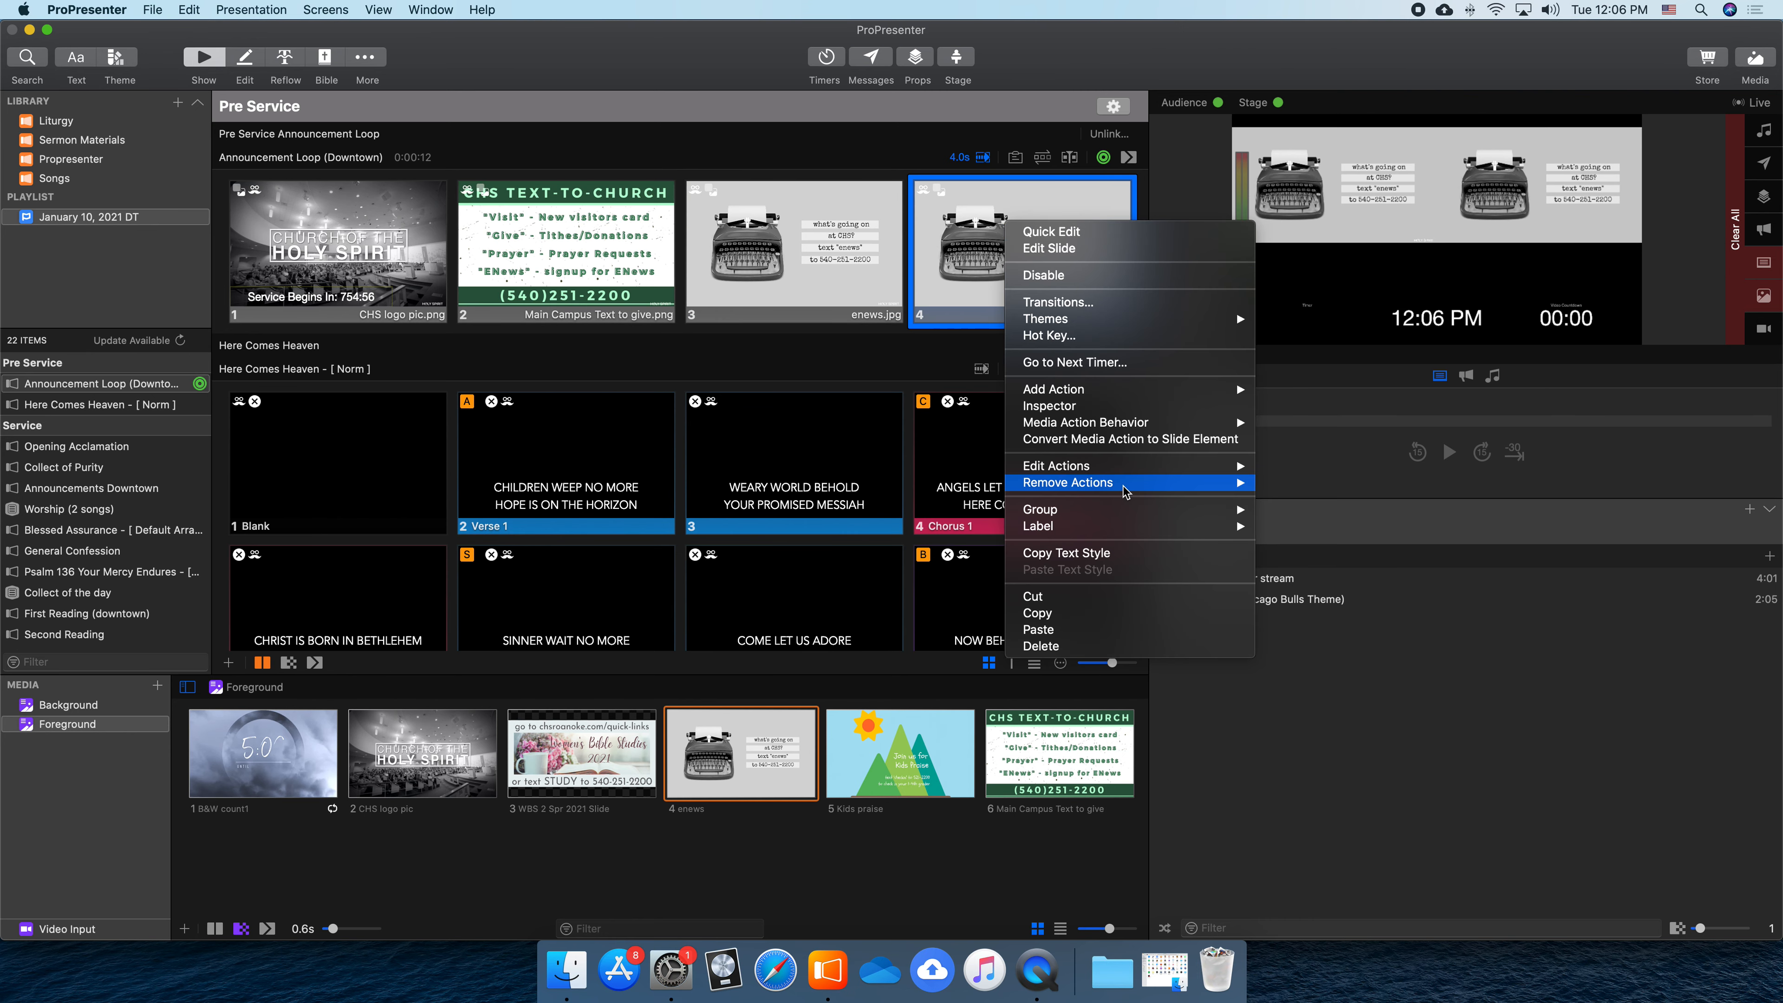
mouse_move(1123, 483)
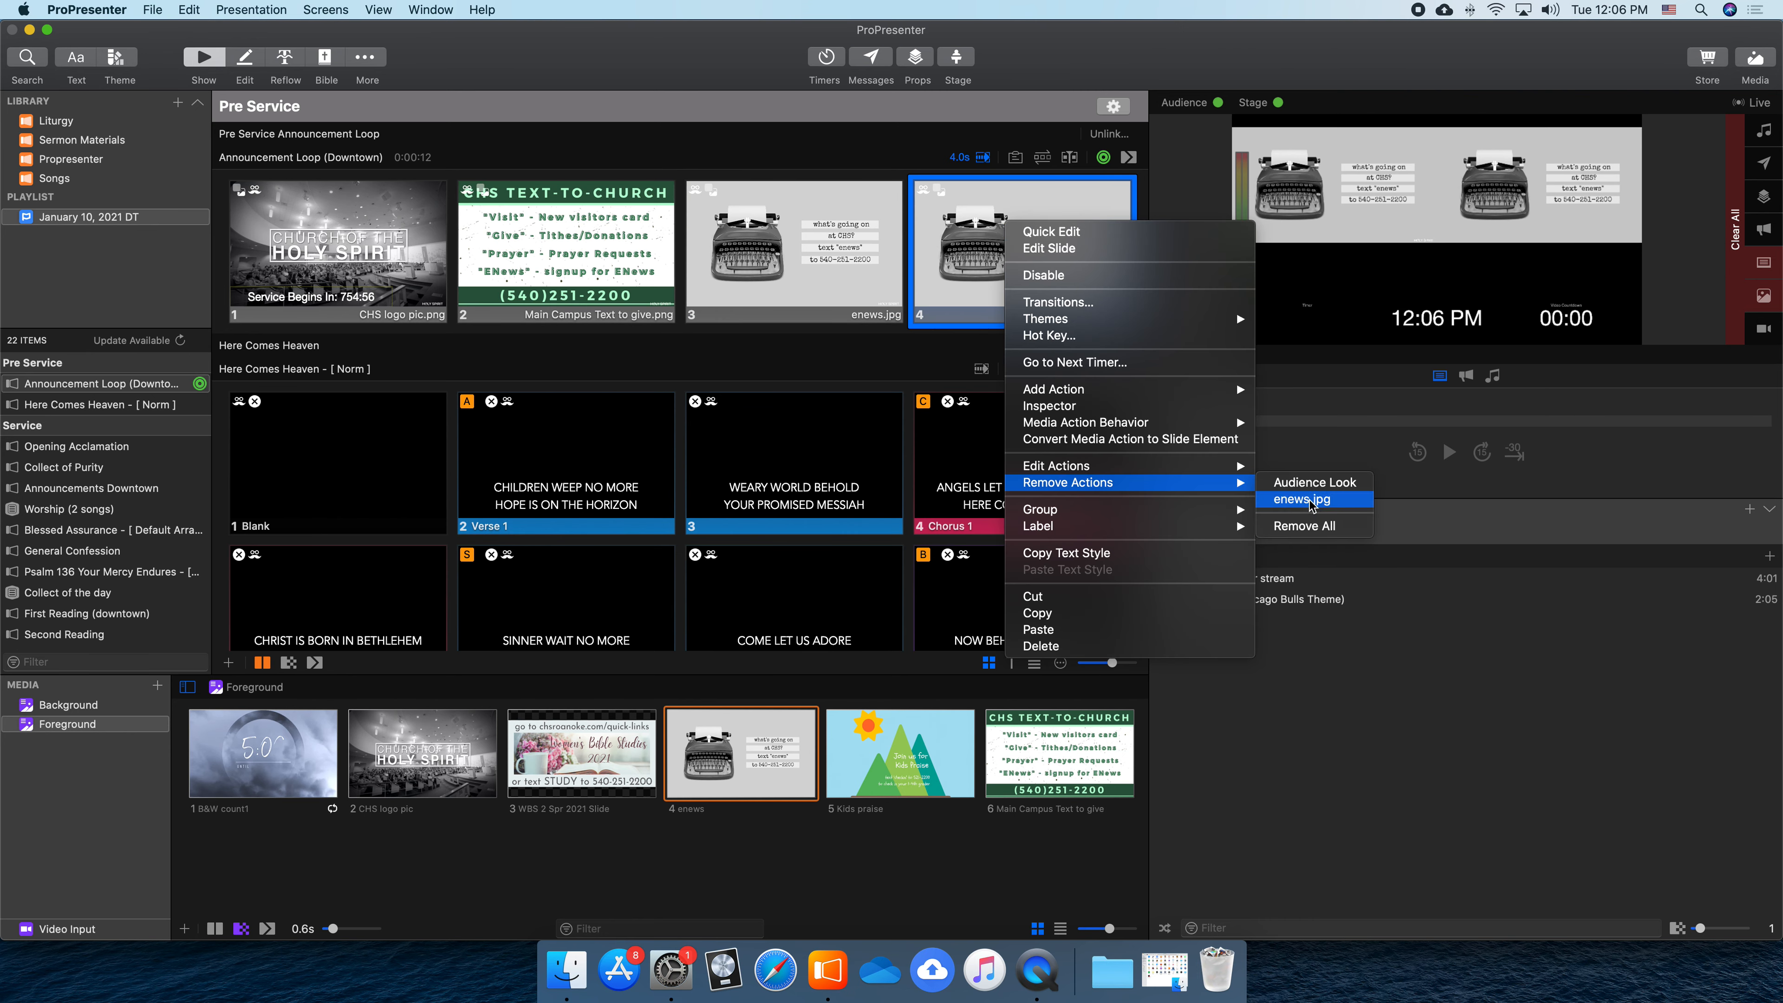
click(1324, 502)
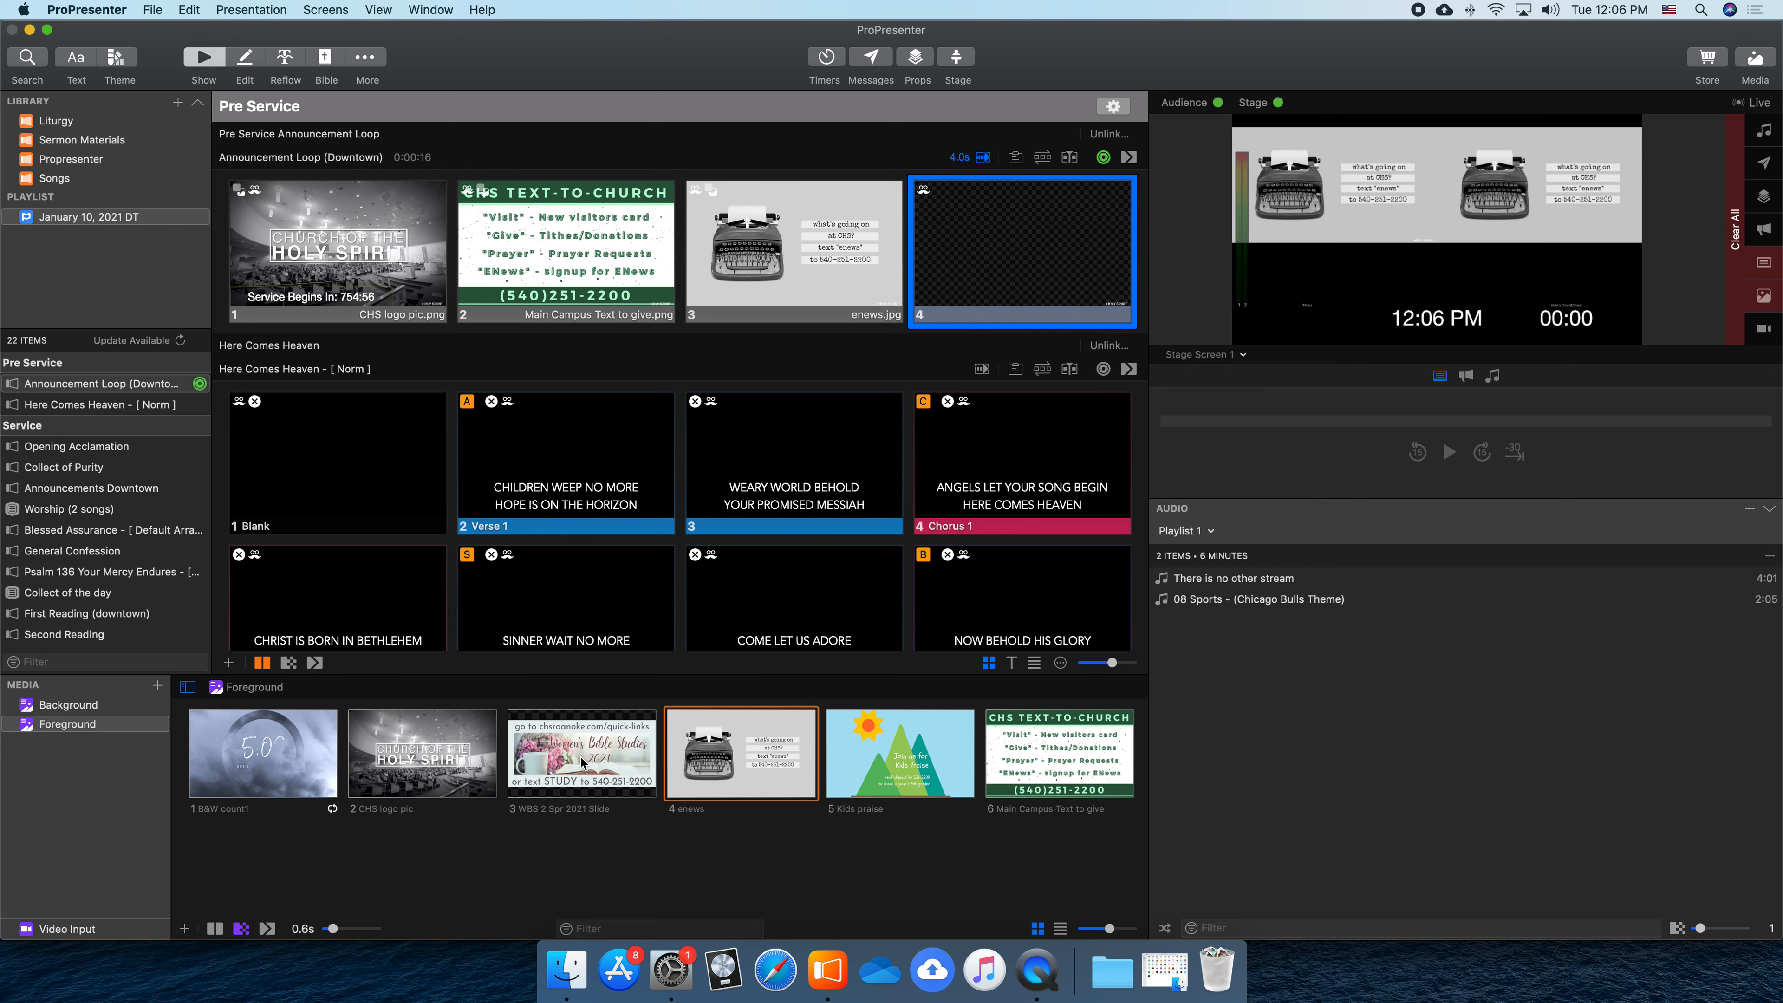
drag(584, 759, 1037, 250)
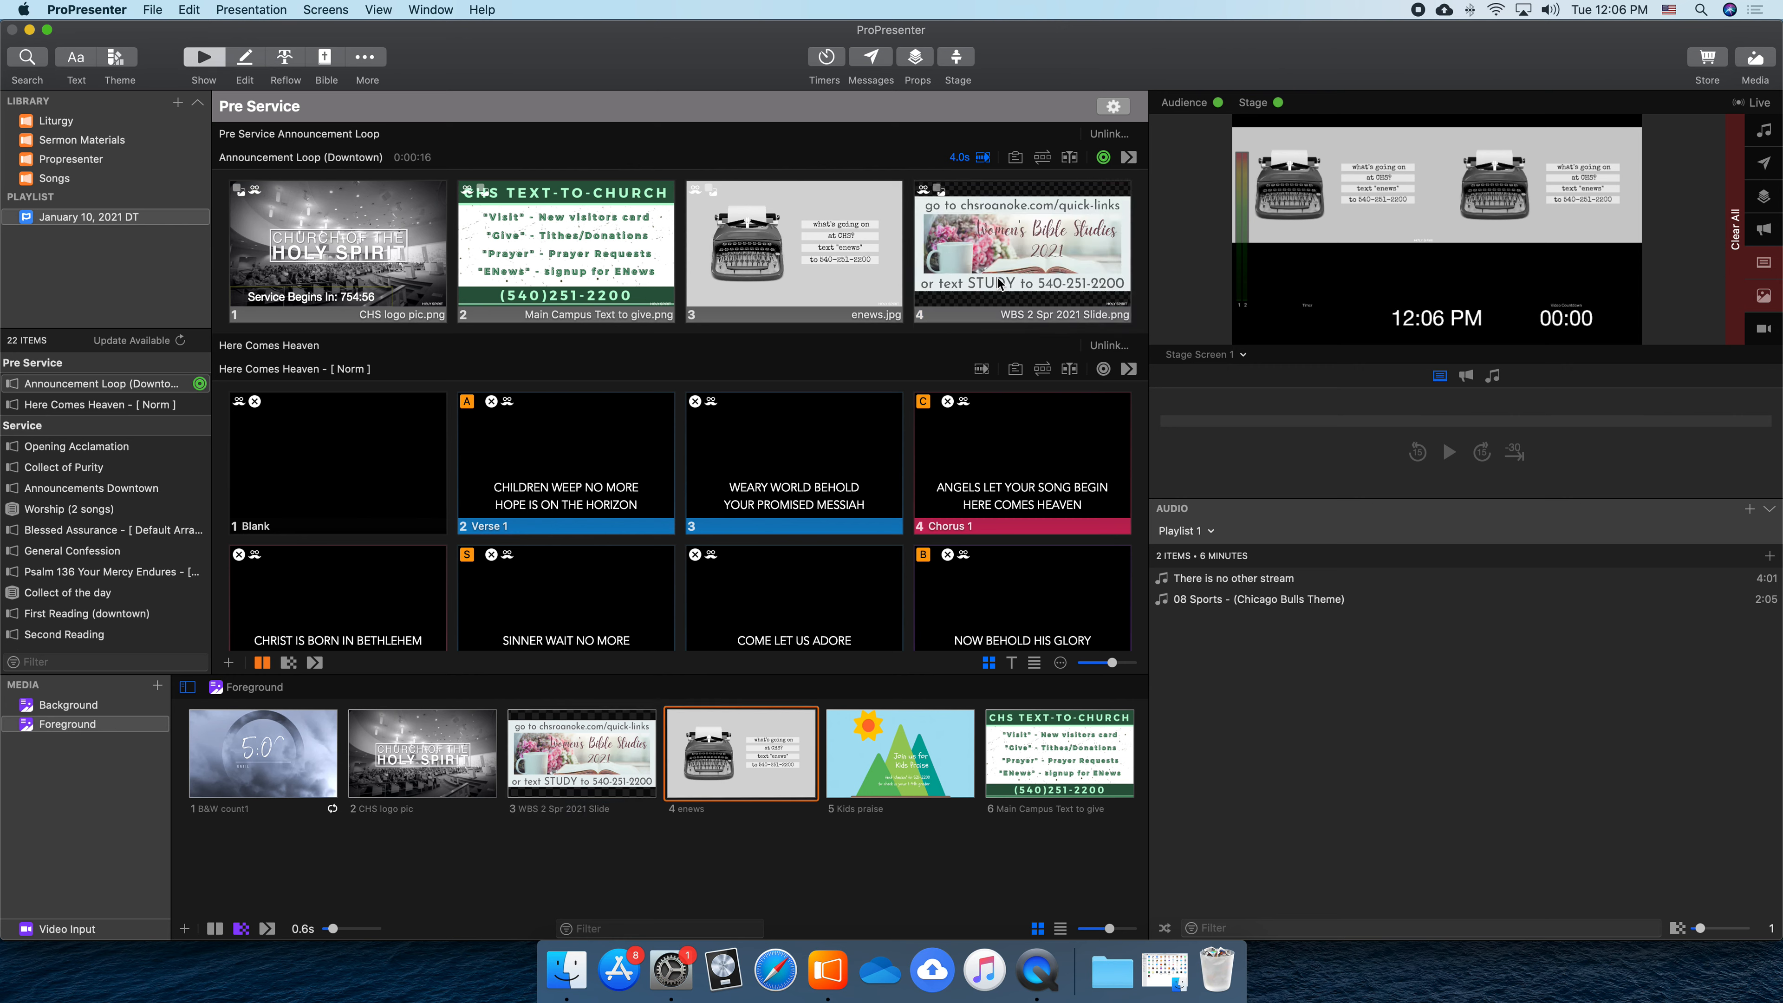
Show the Women's Bible Studies slide of the Announcement Loop live to check the loop on the outputs
click(1002, 275)
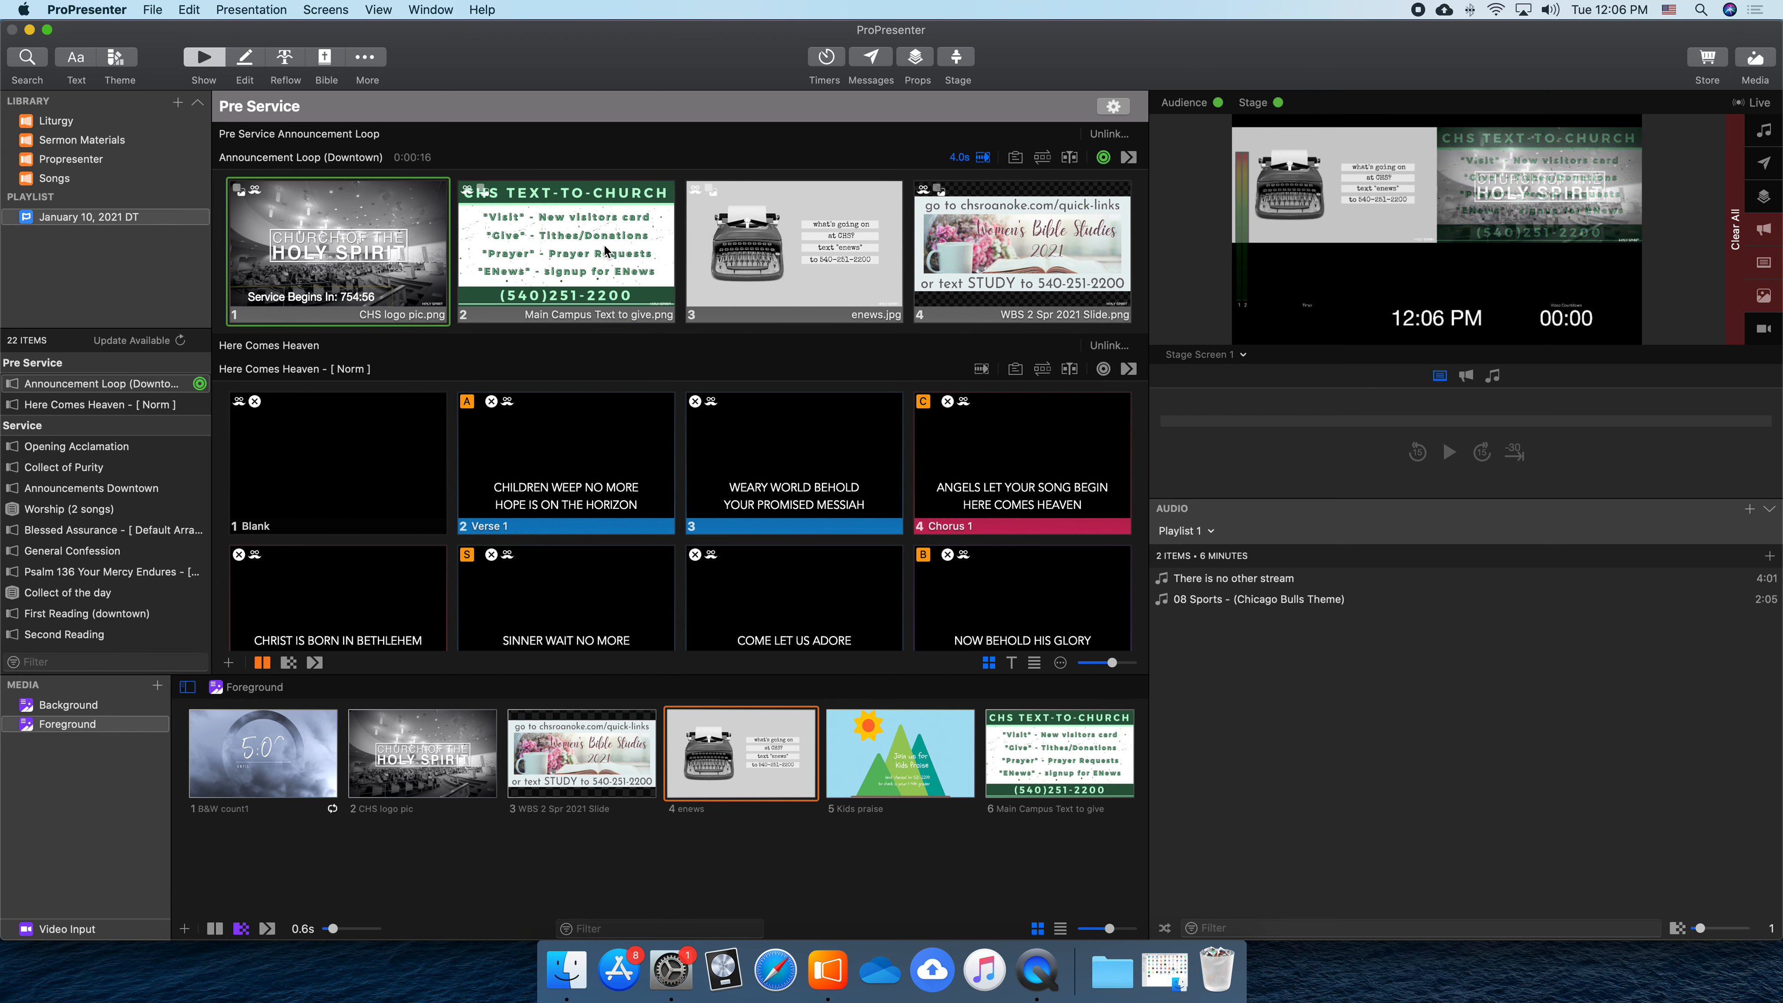
click(1031, 254)
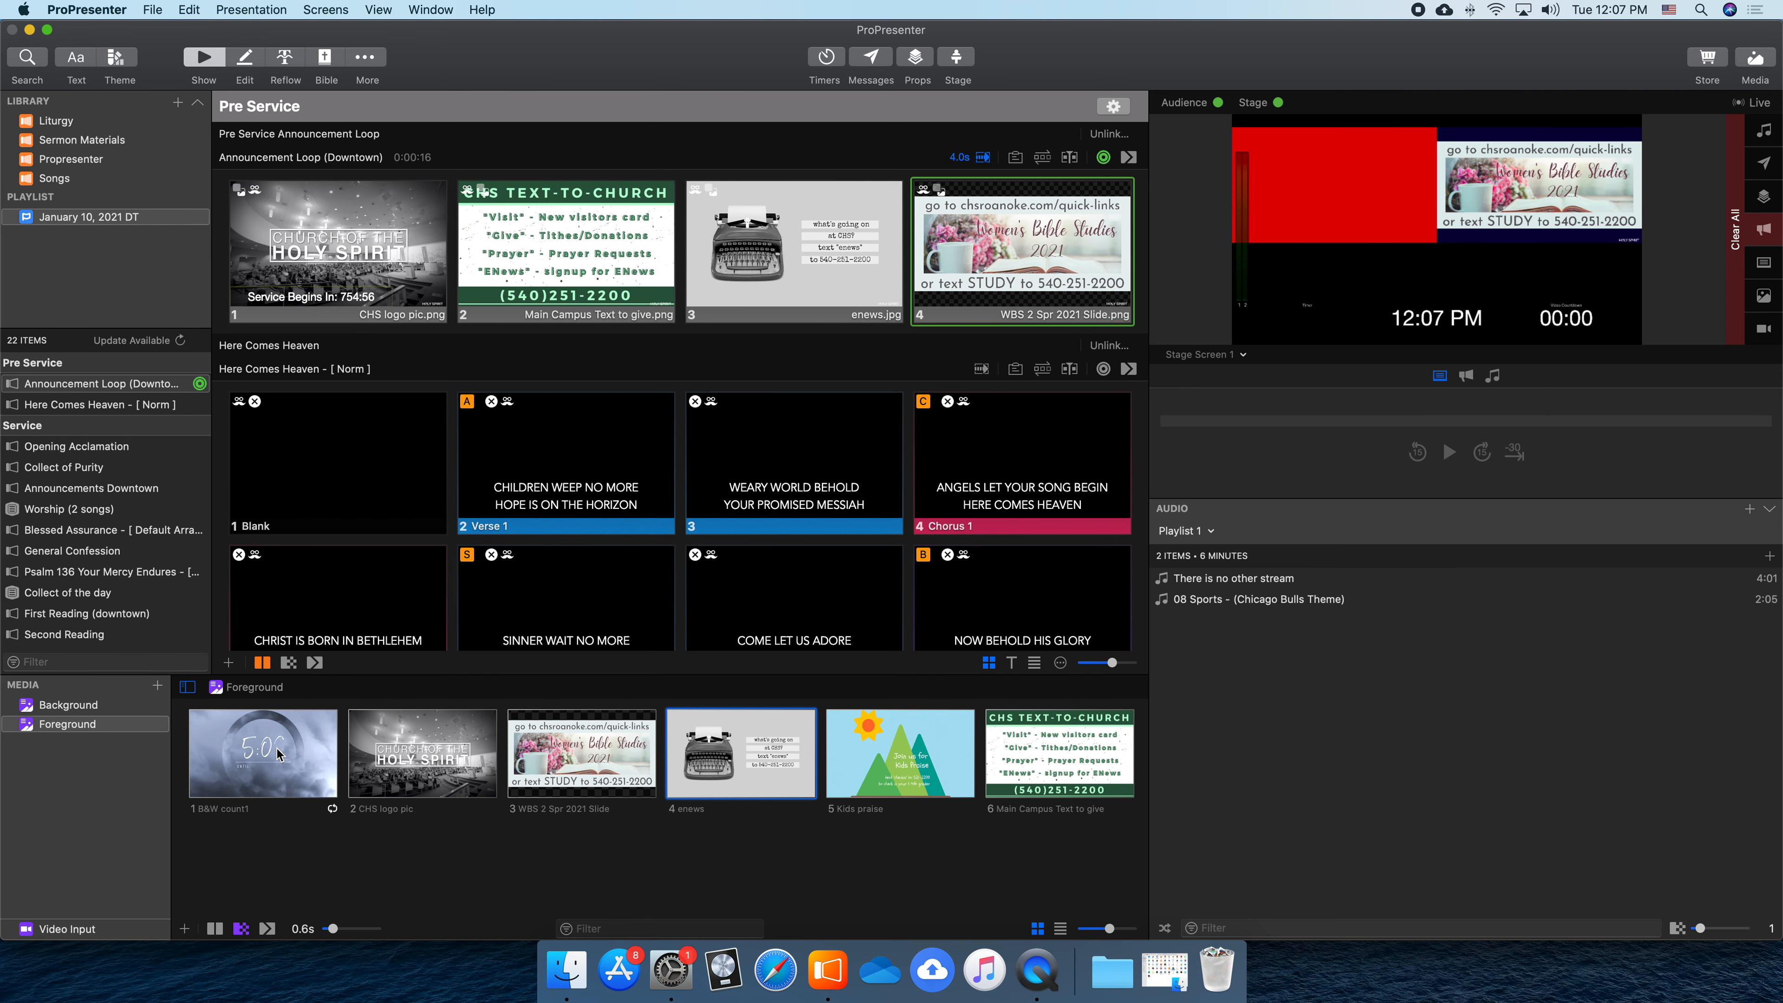
scroll(753, 374, up, 2)
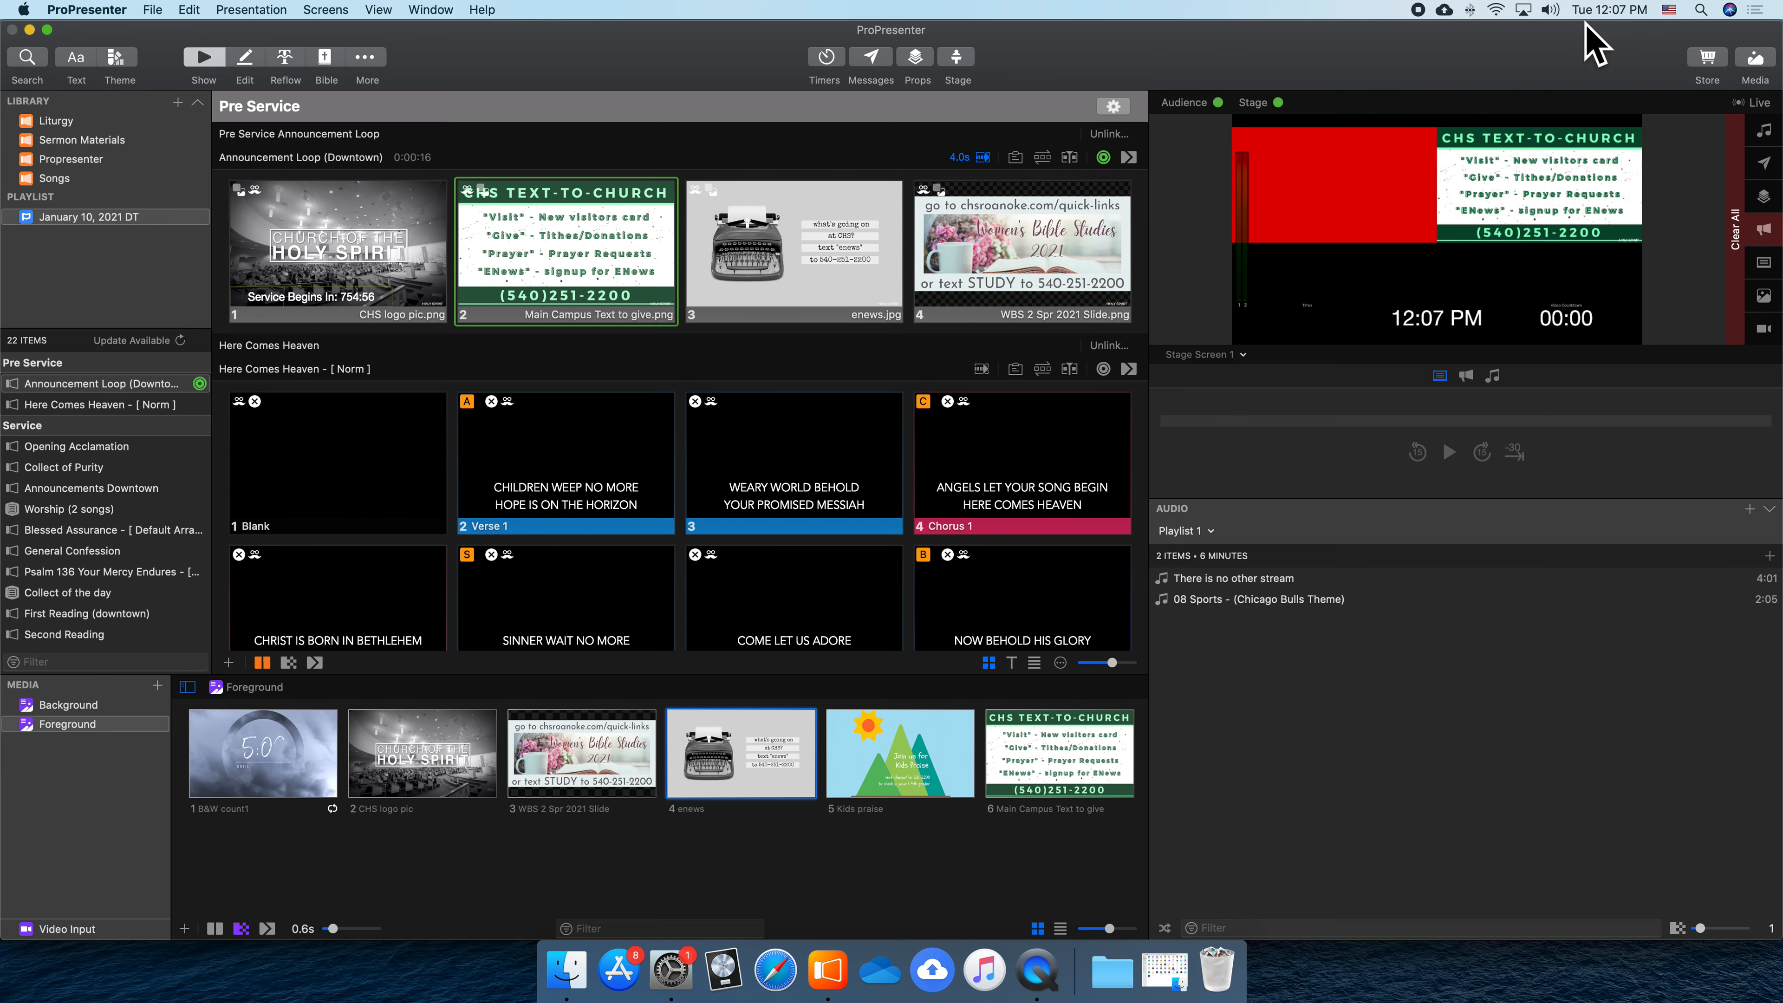
Hide the media bin, extend the playlist's item list and look over the Pre Service and opening Service slides
click(1748, 62)
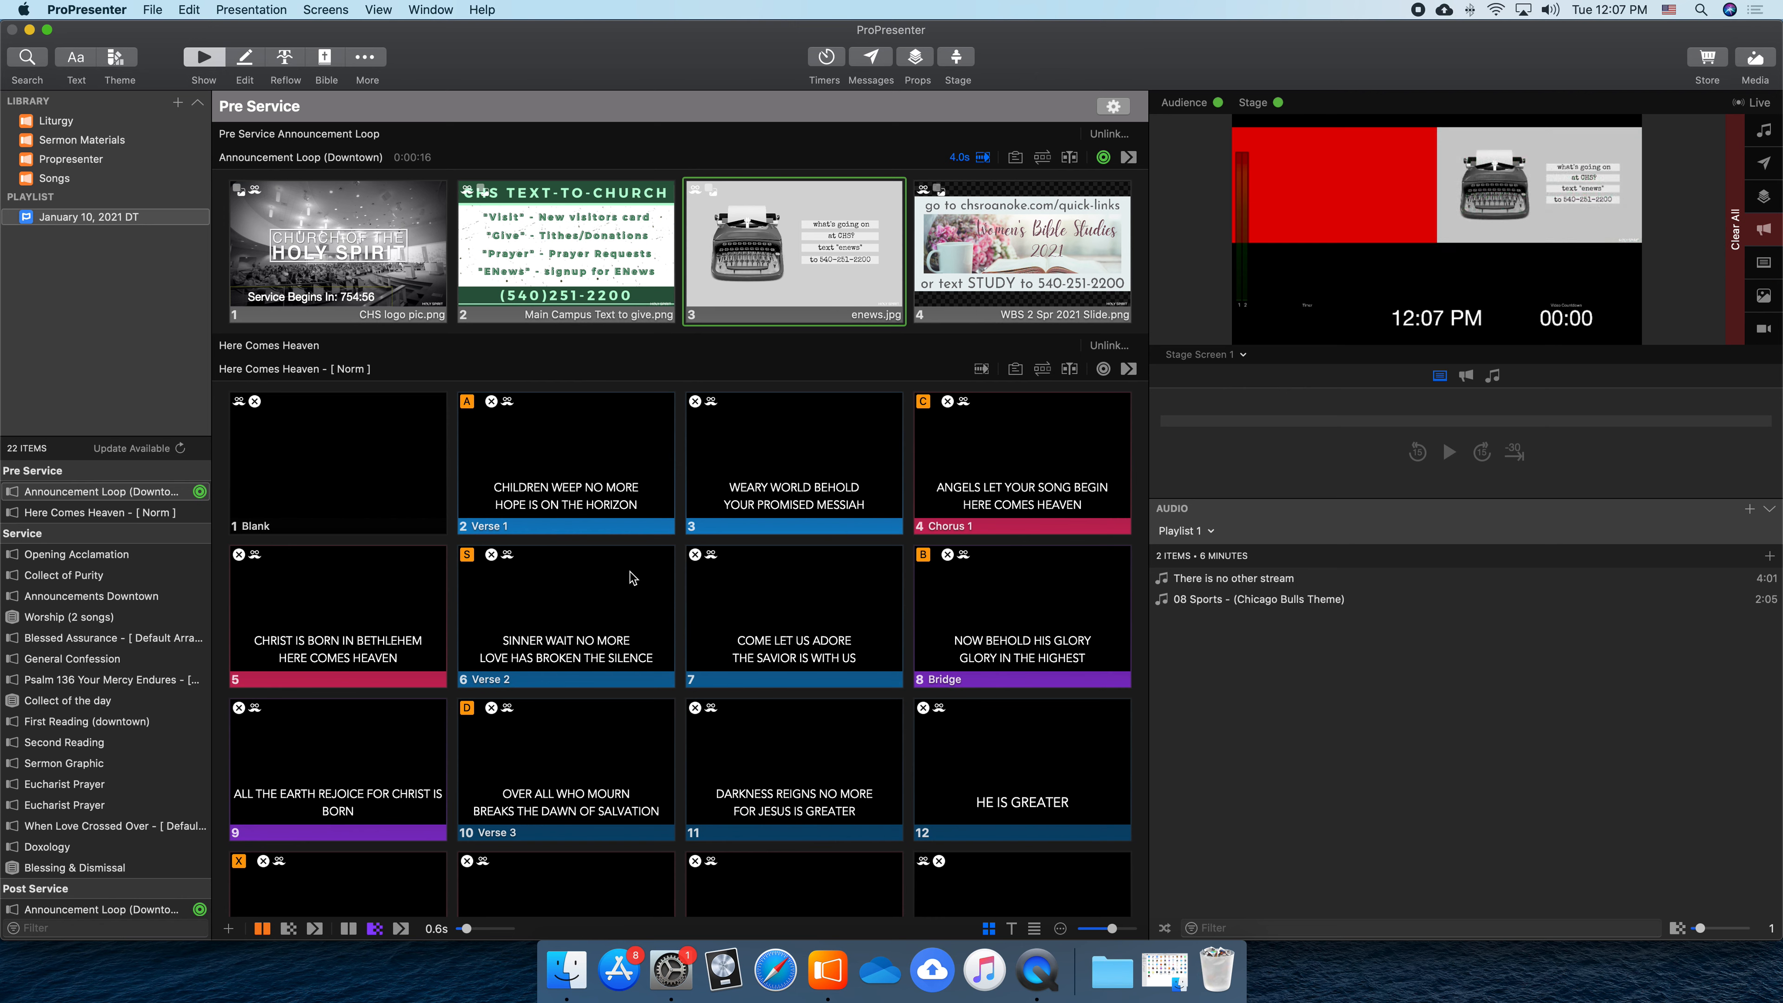
drag(104, 438, 106, 310)
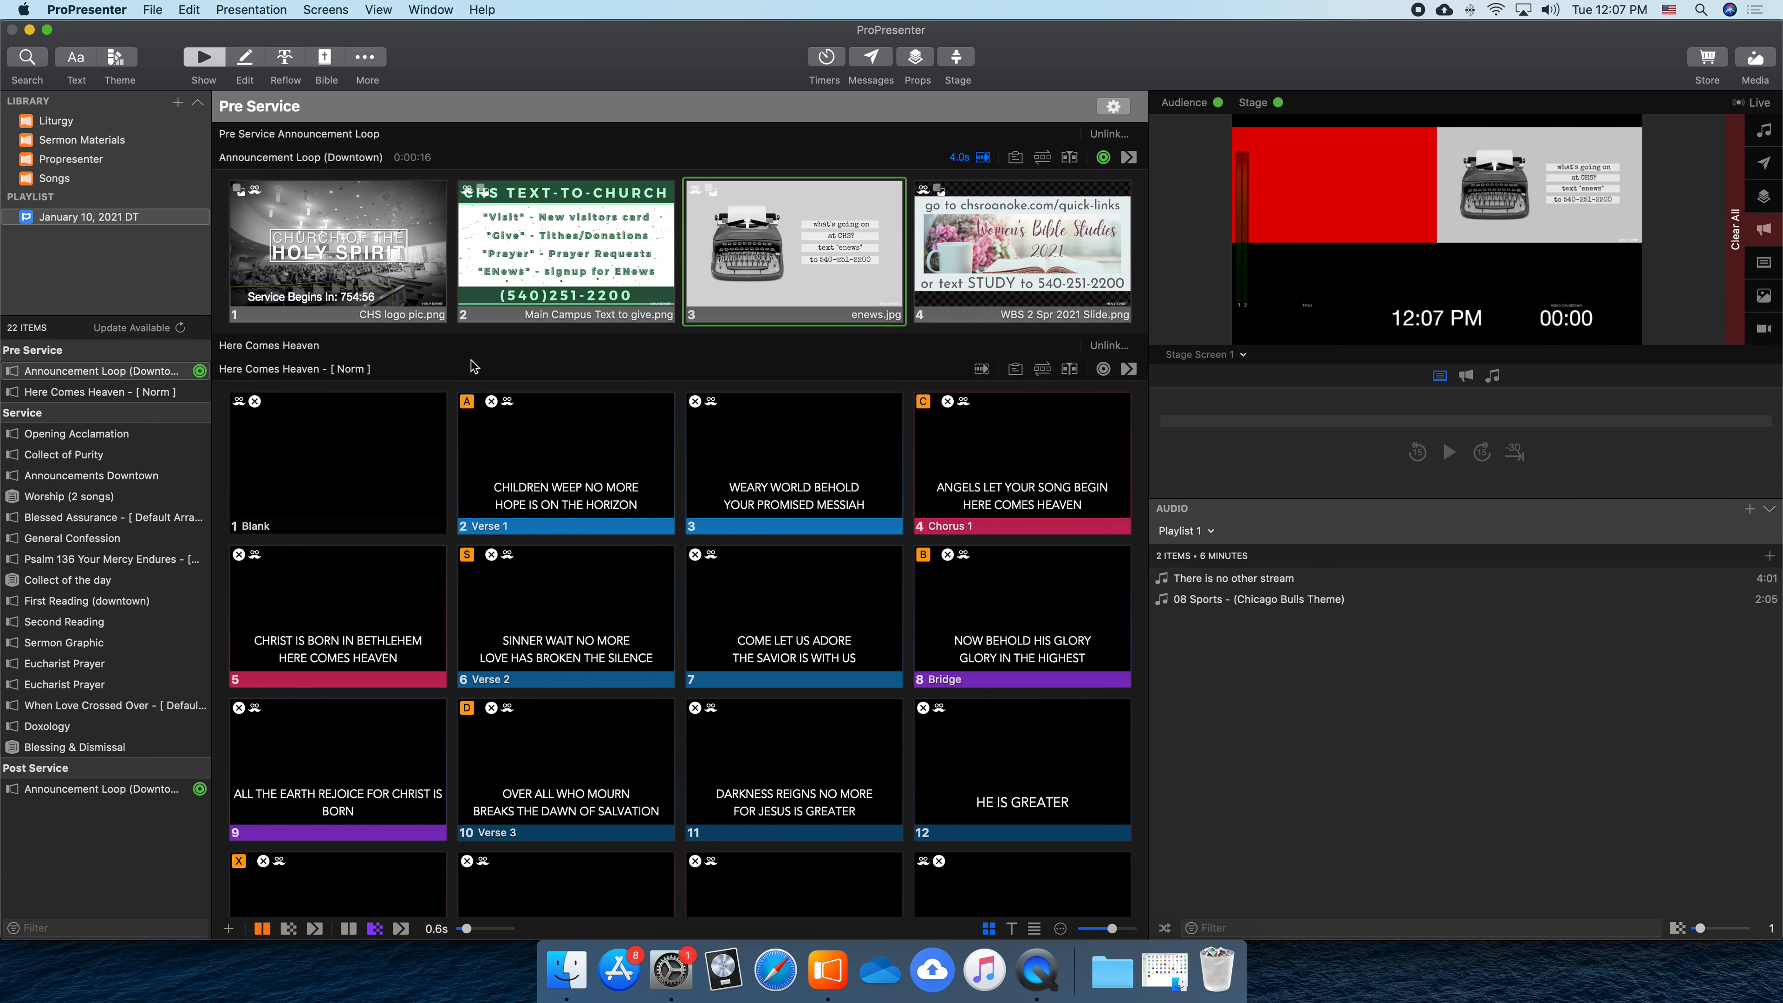
scroll(748, 516, down, 20)
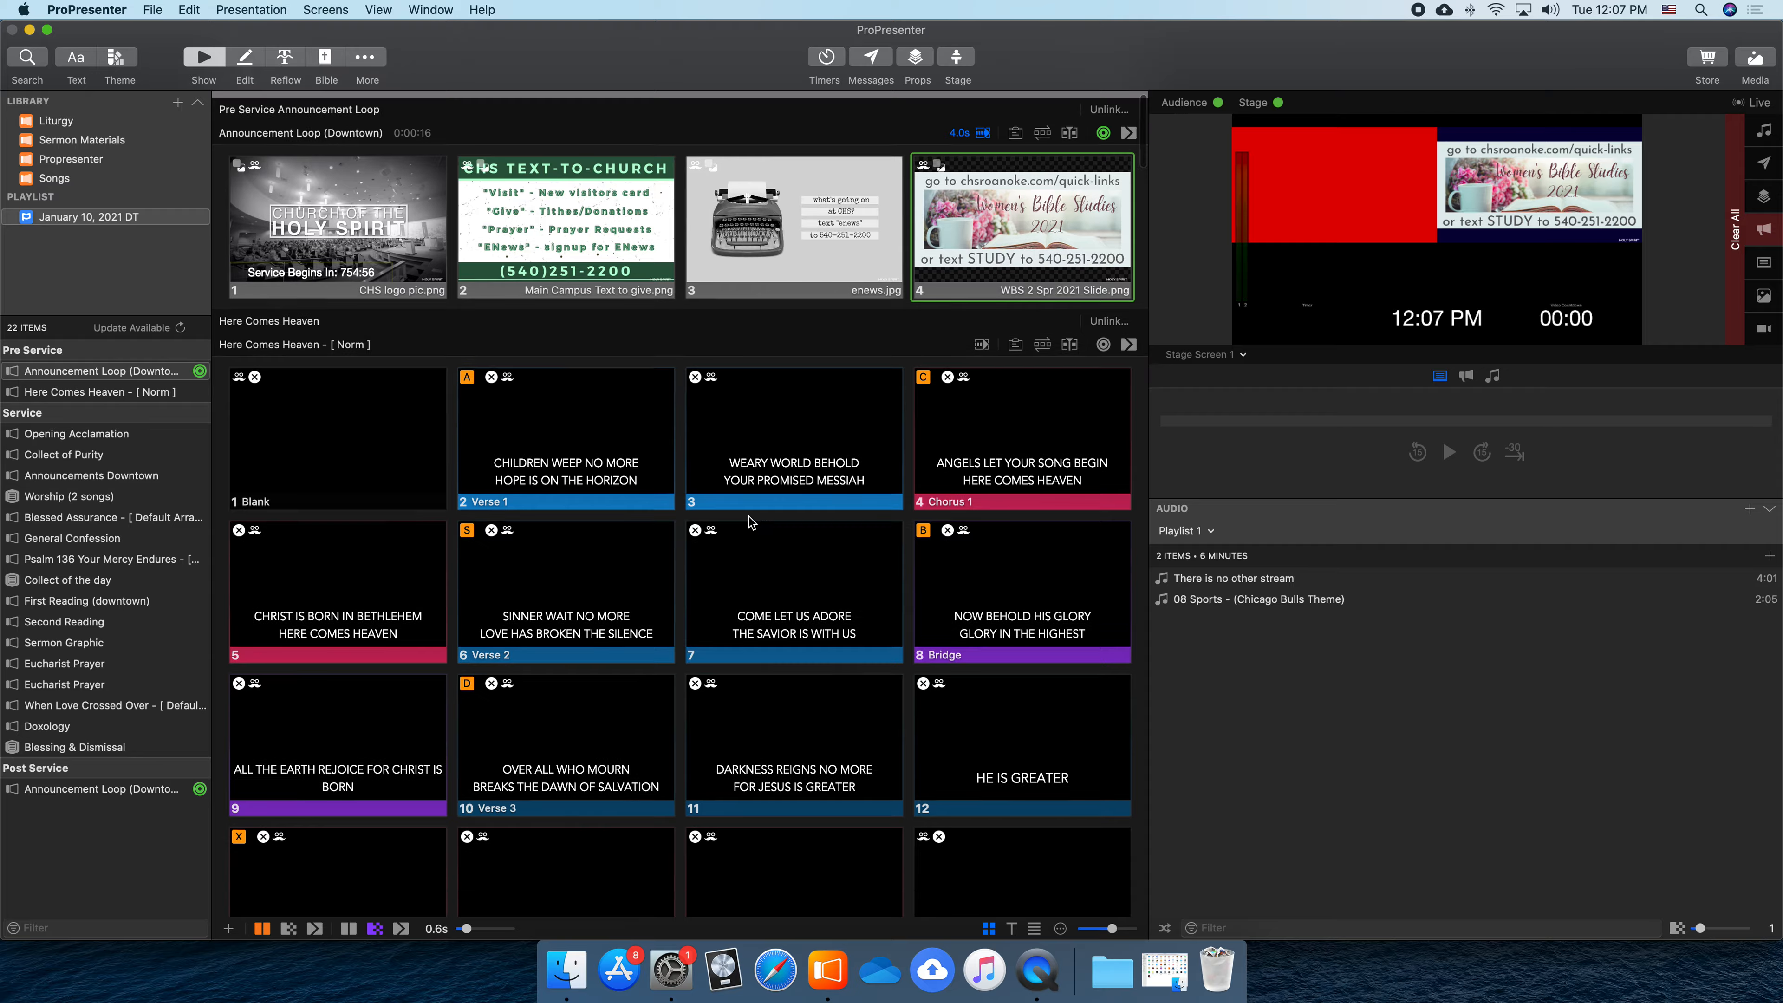
scroll(749, 517, up, 20)
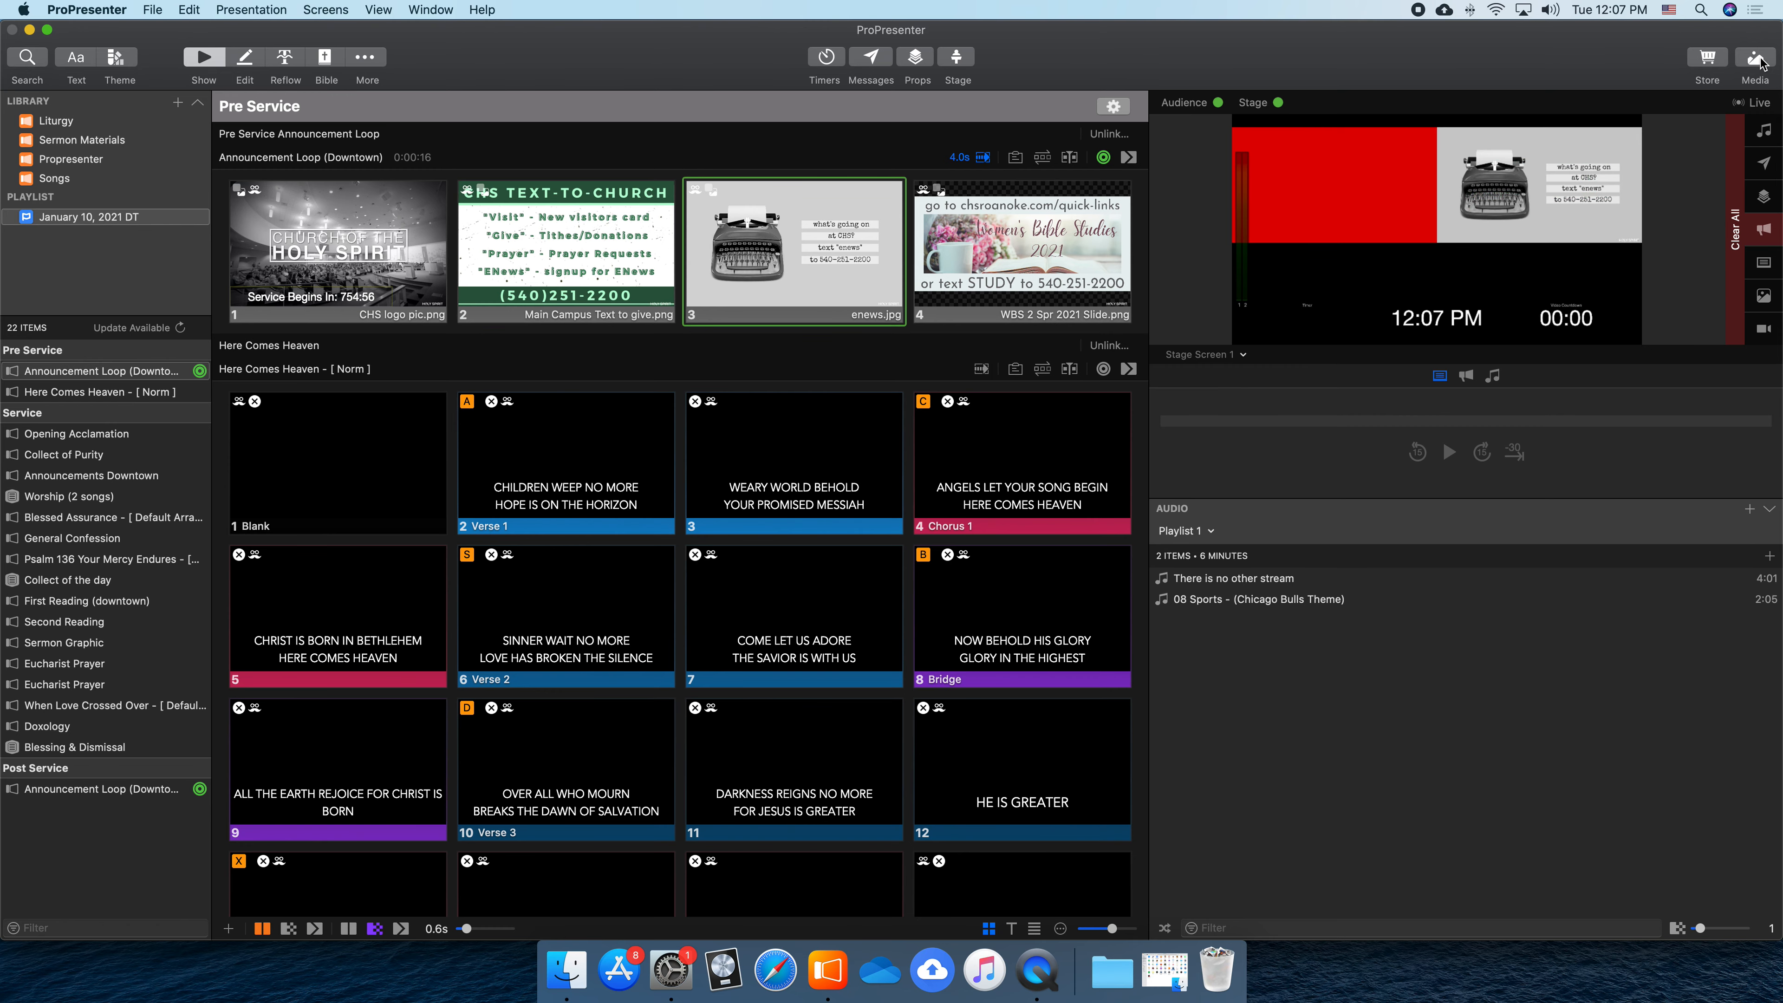
scroll(741, 371, down, 10)
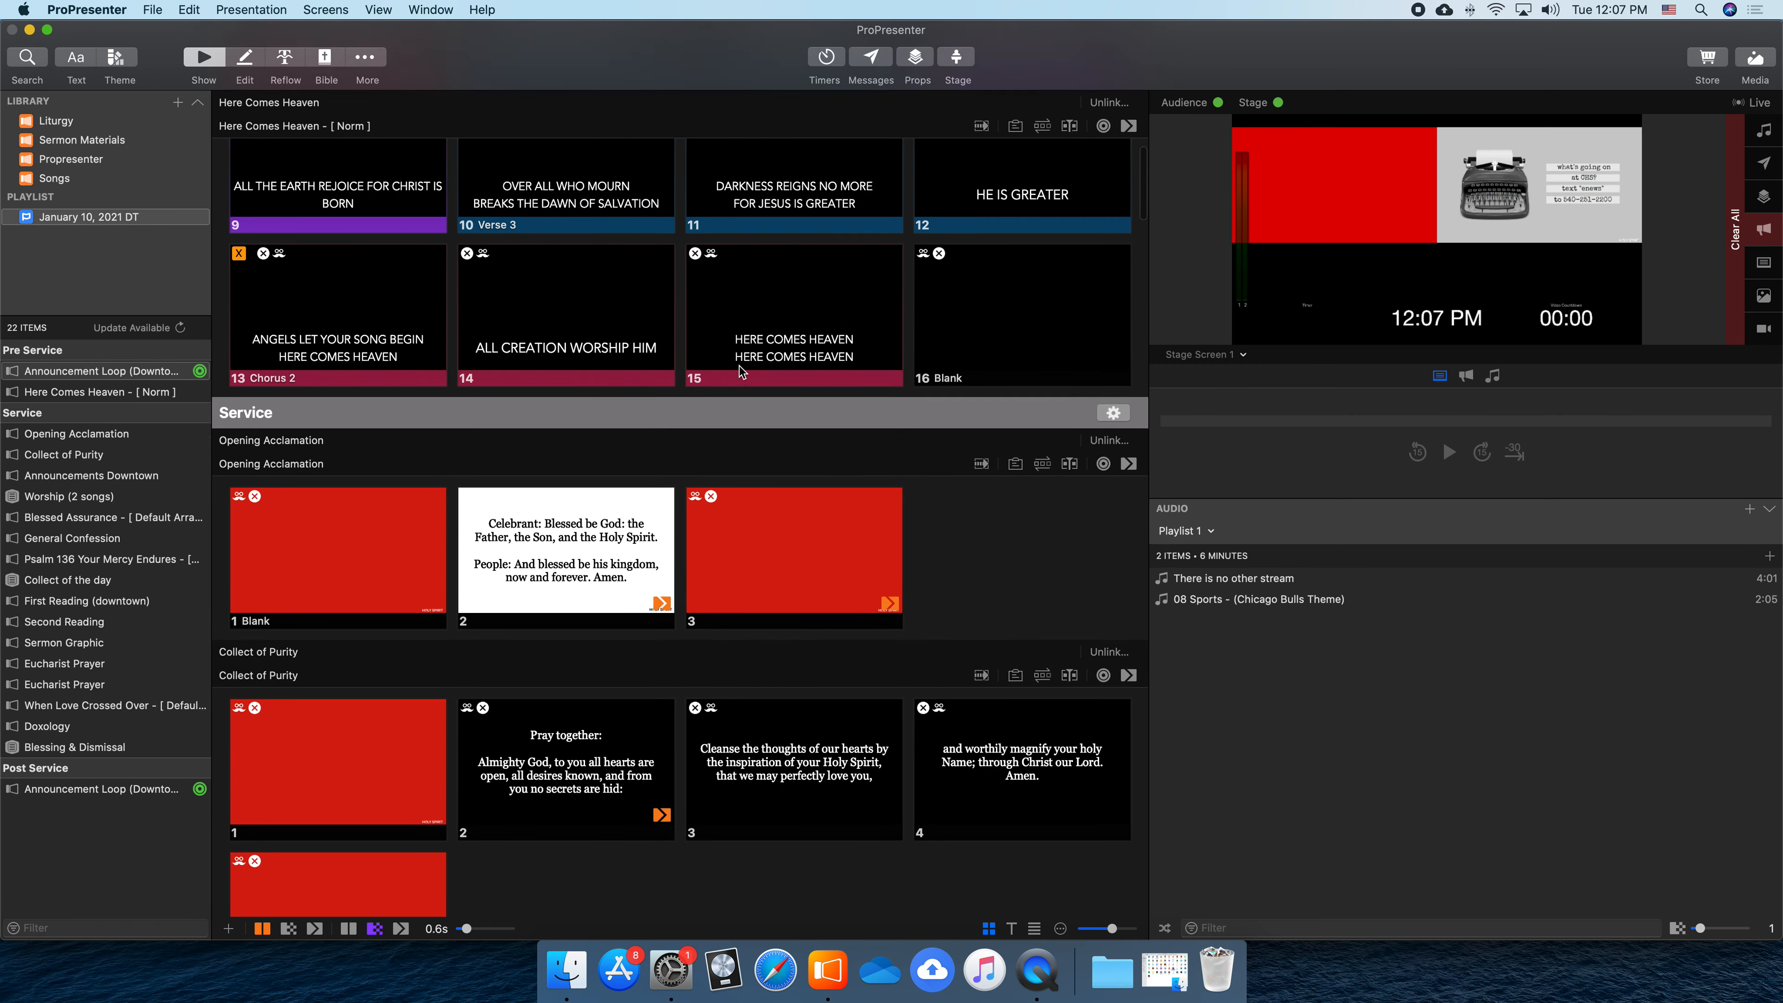
scroll(915, 272, up, 10)
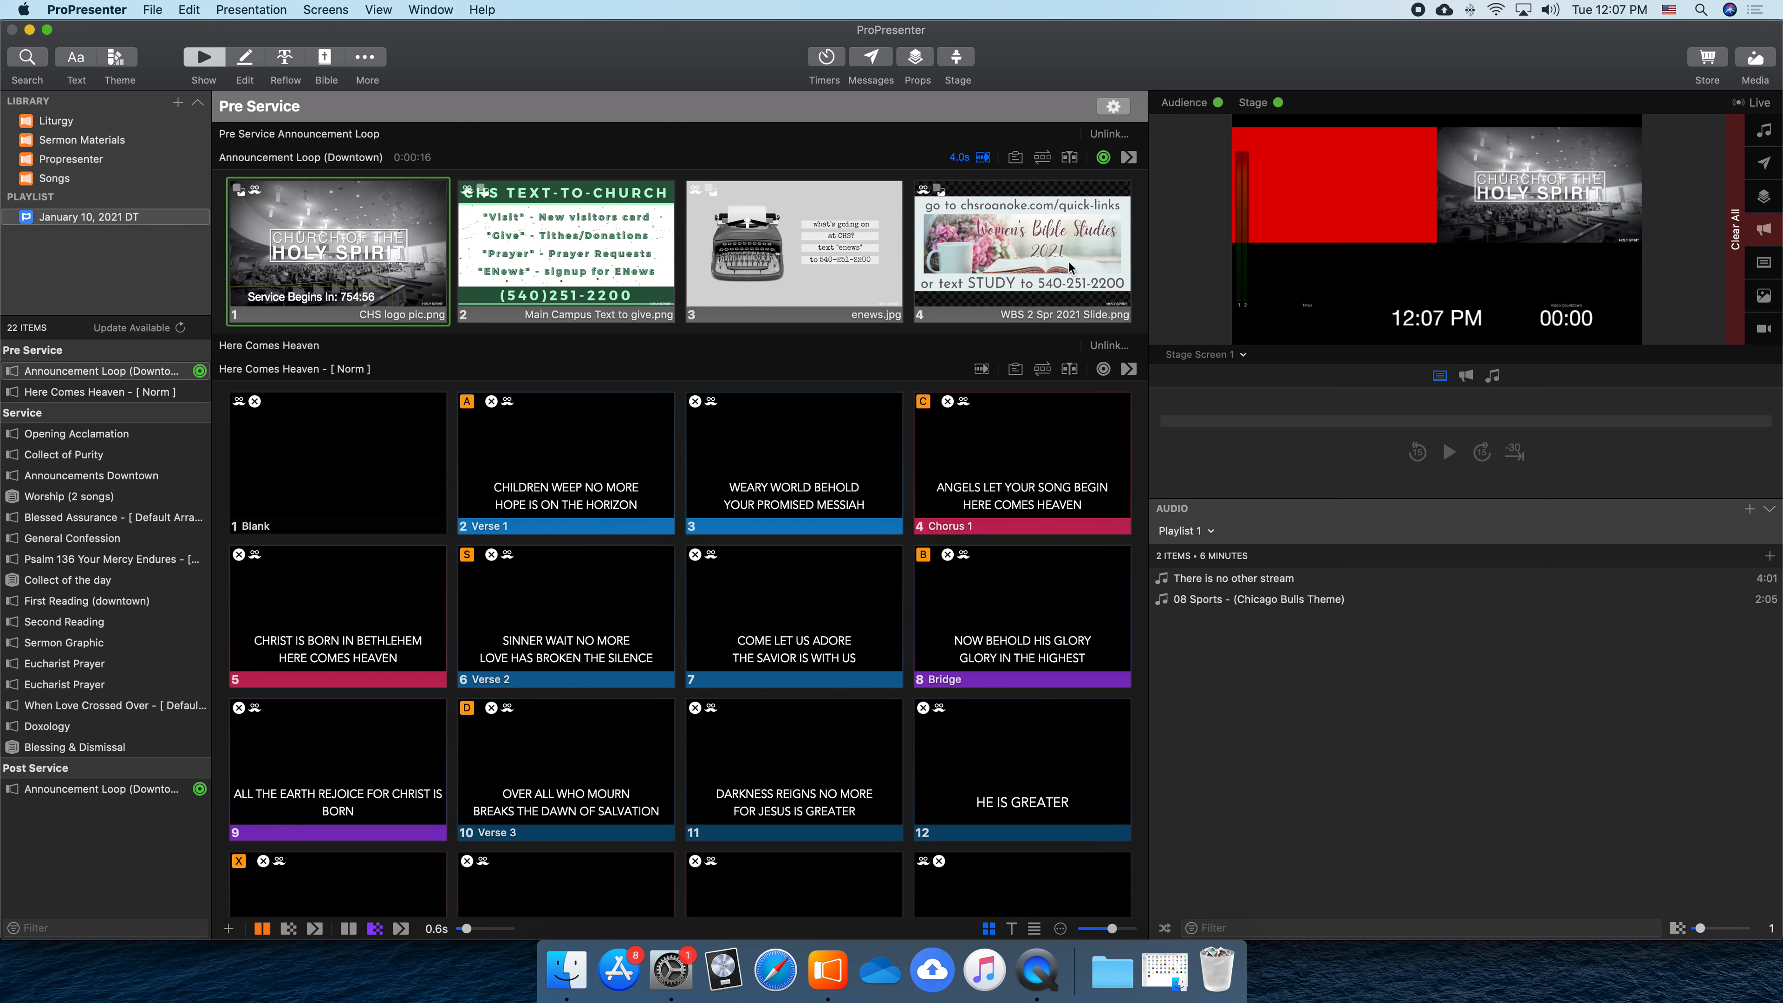
Show the media bin again and send the Main Campus Text to give image to the audience output
click(1771, 66)
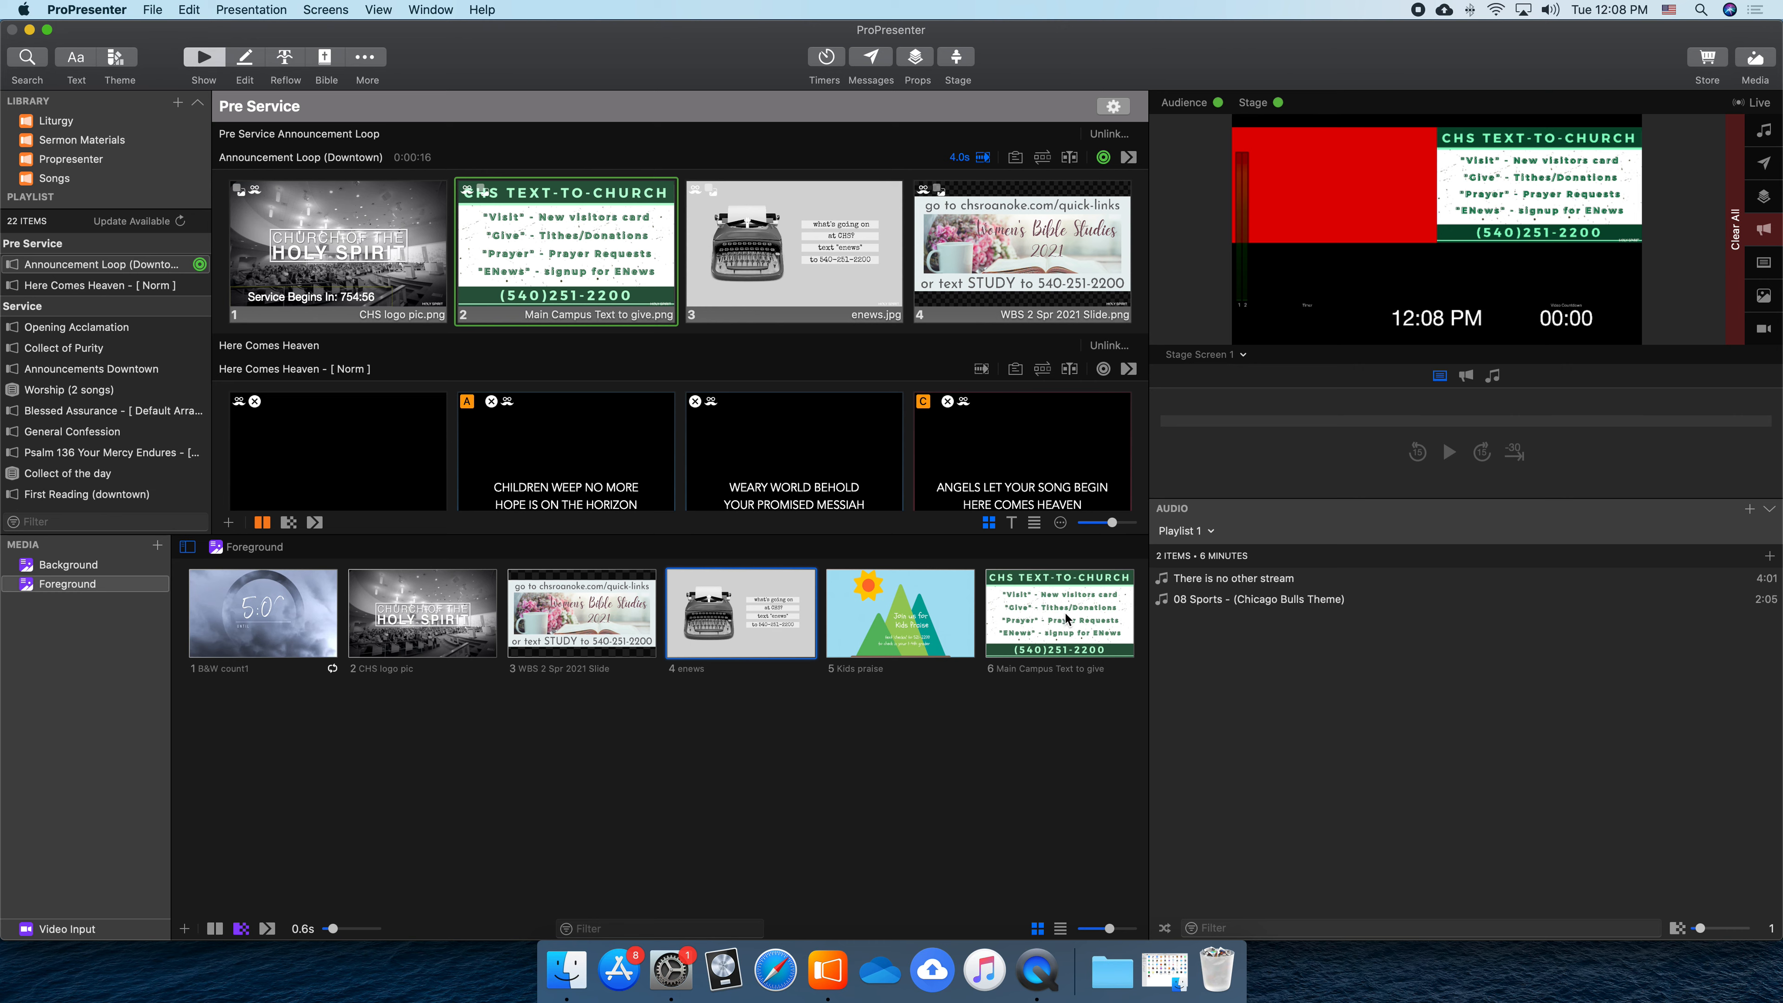
click(1046, 630)
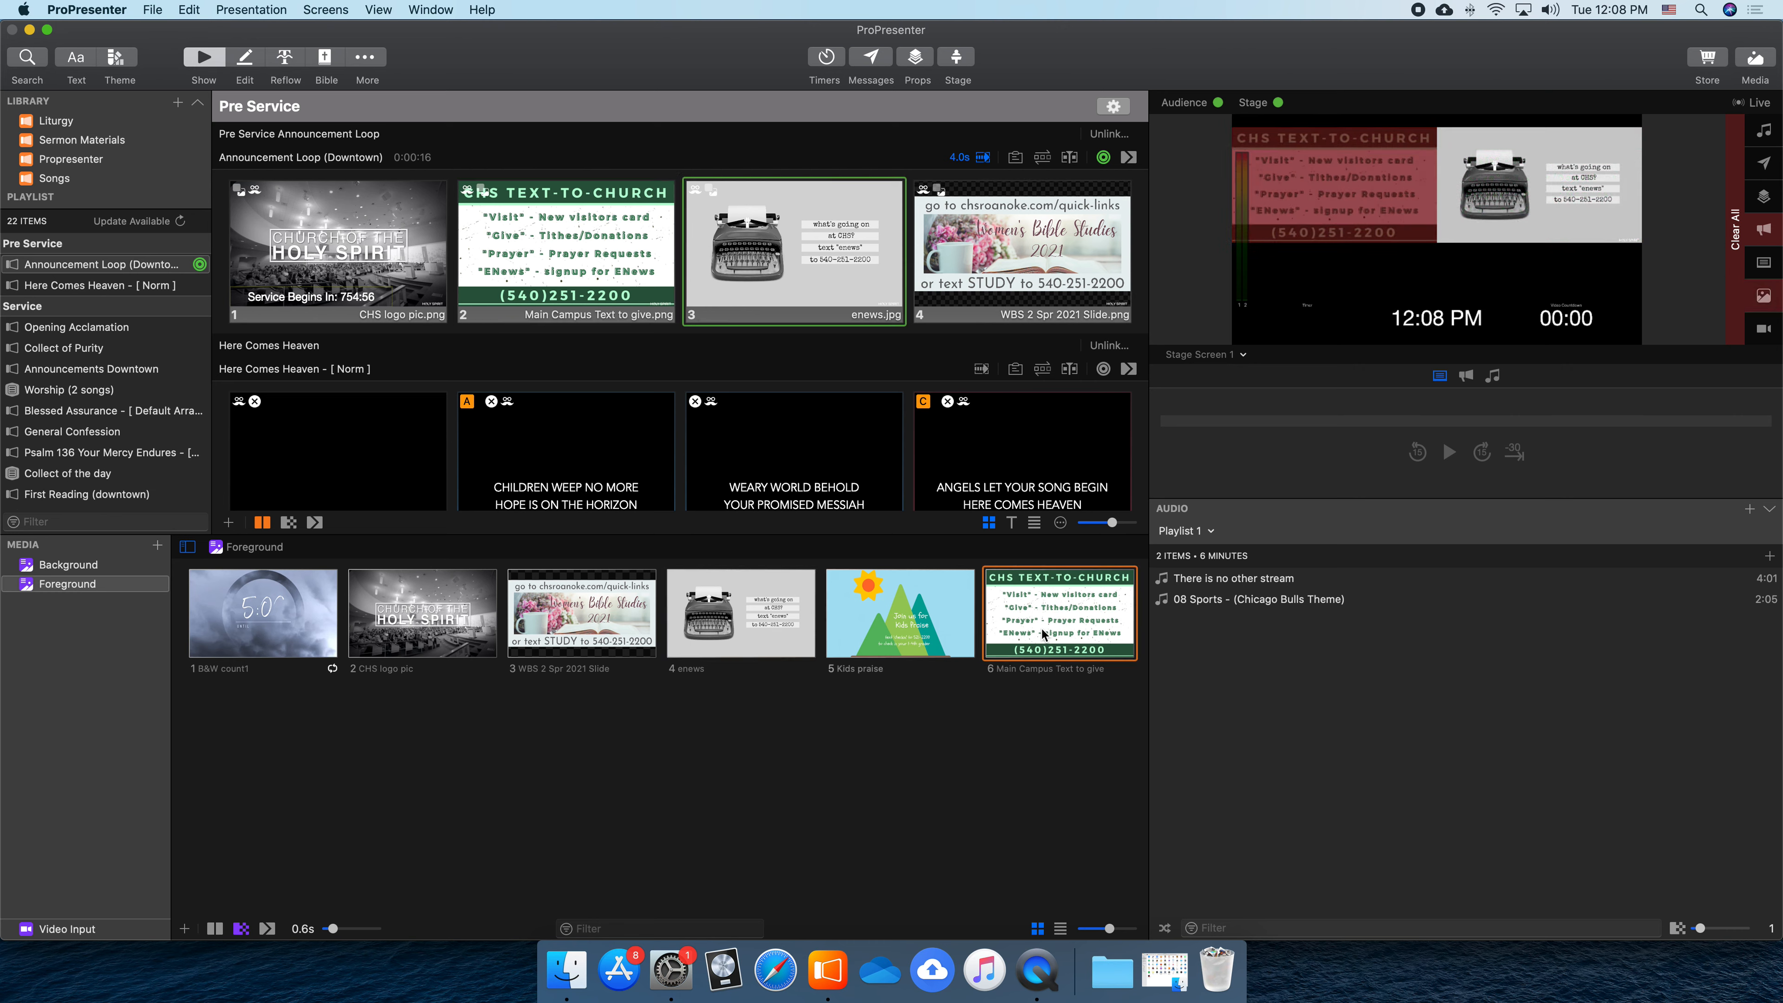
click(1130, 597)
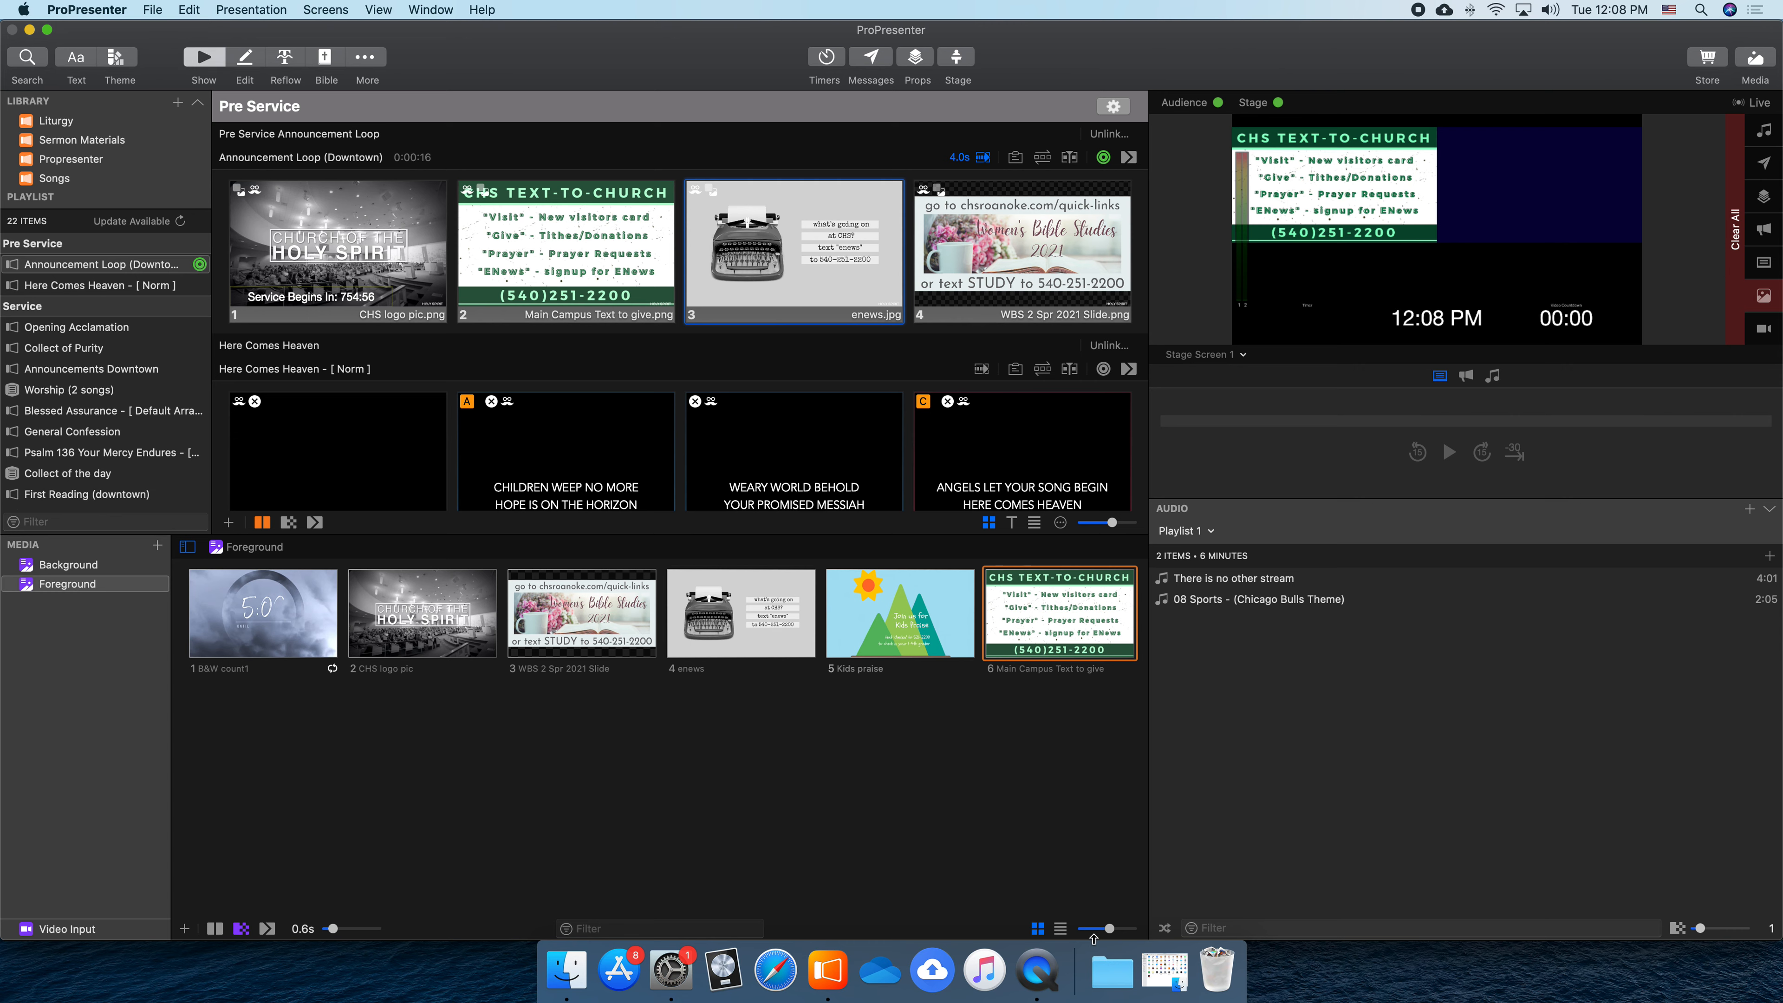
Preview chs-logo_light2.png in the Finder media import dialog, and cancel the import
click(184, 929)
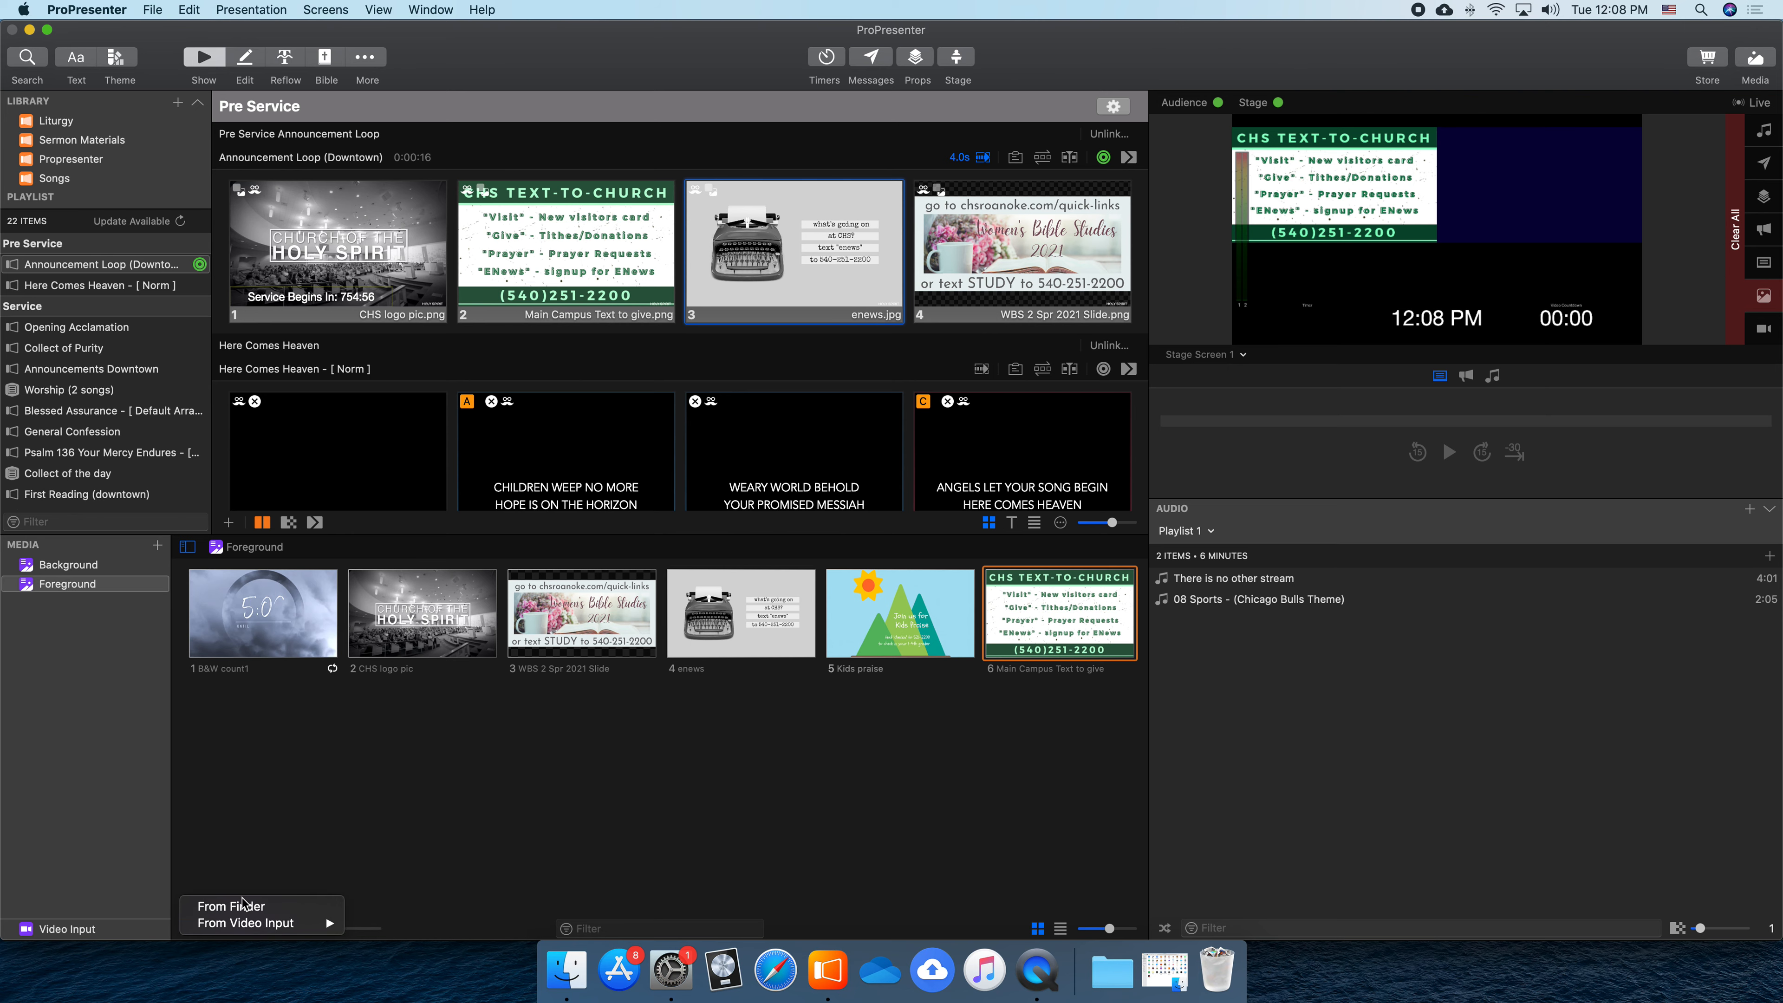
click(548, 748)
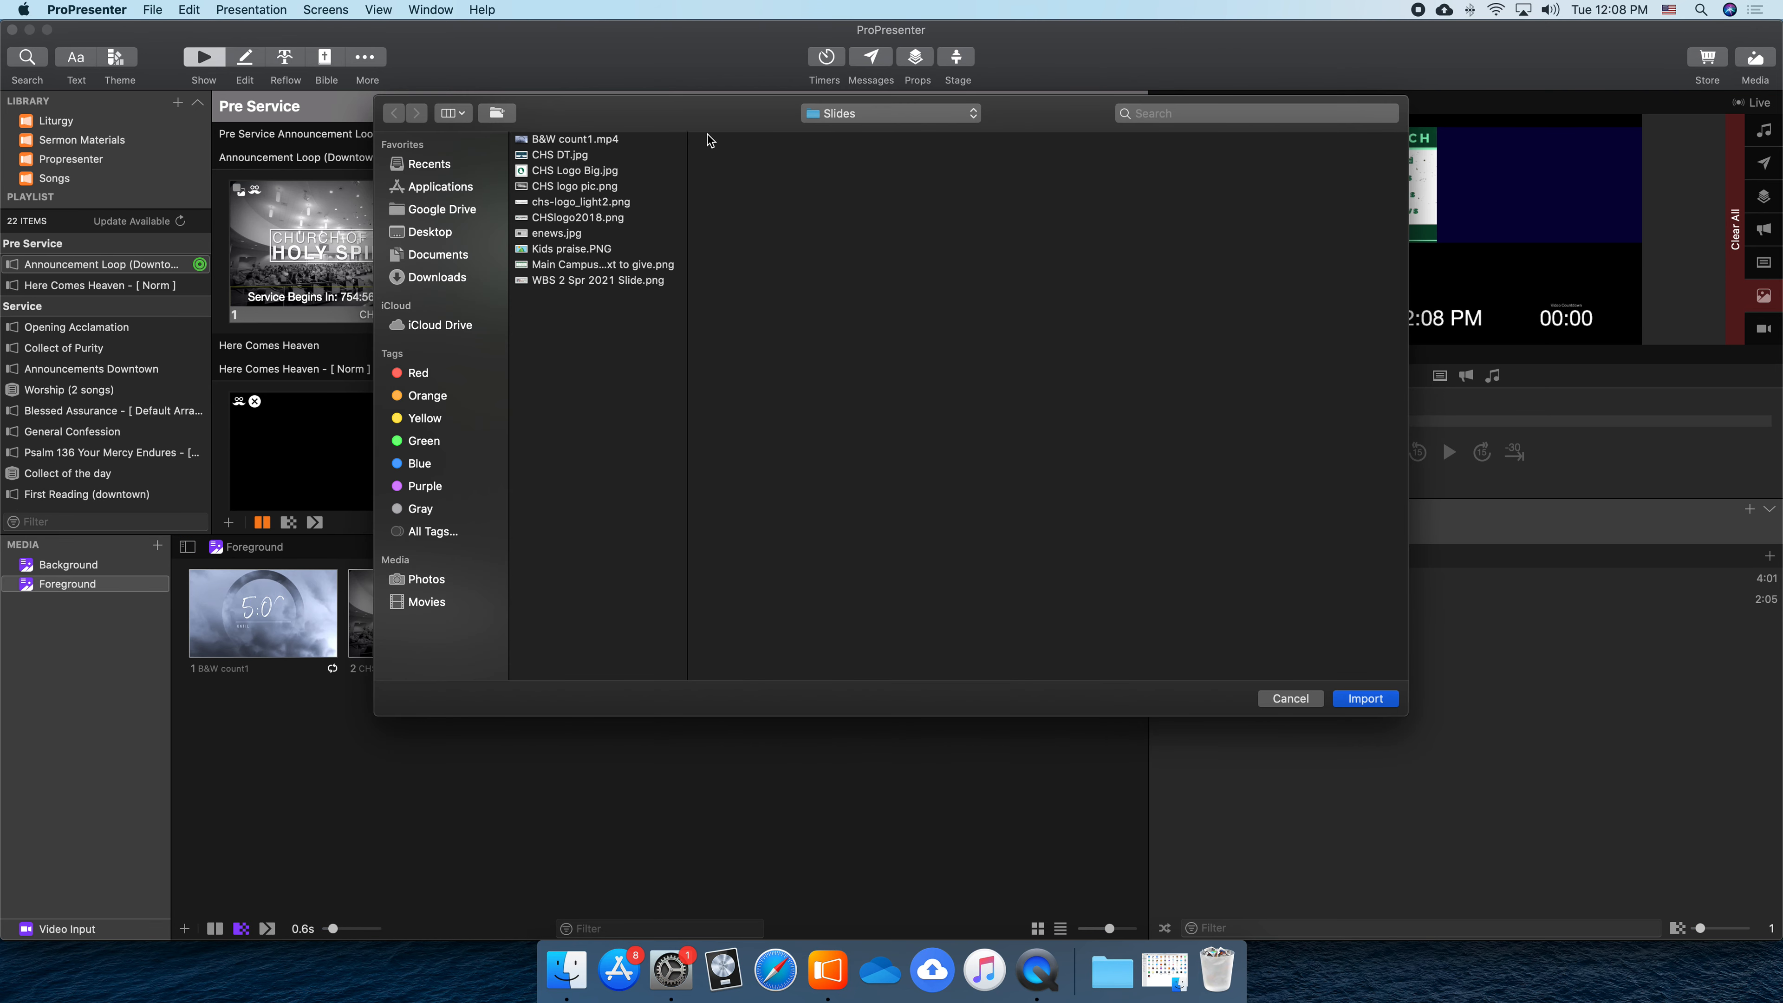
click(550, 204)
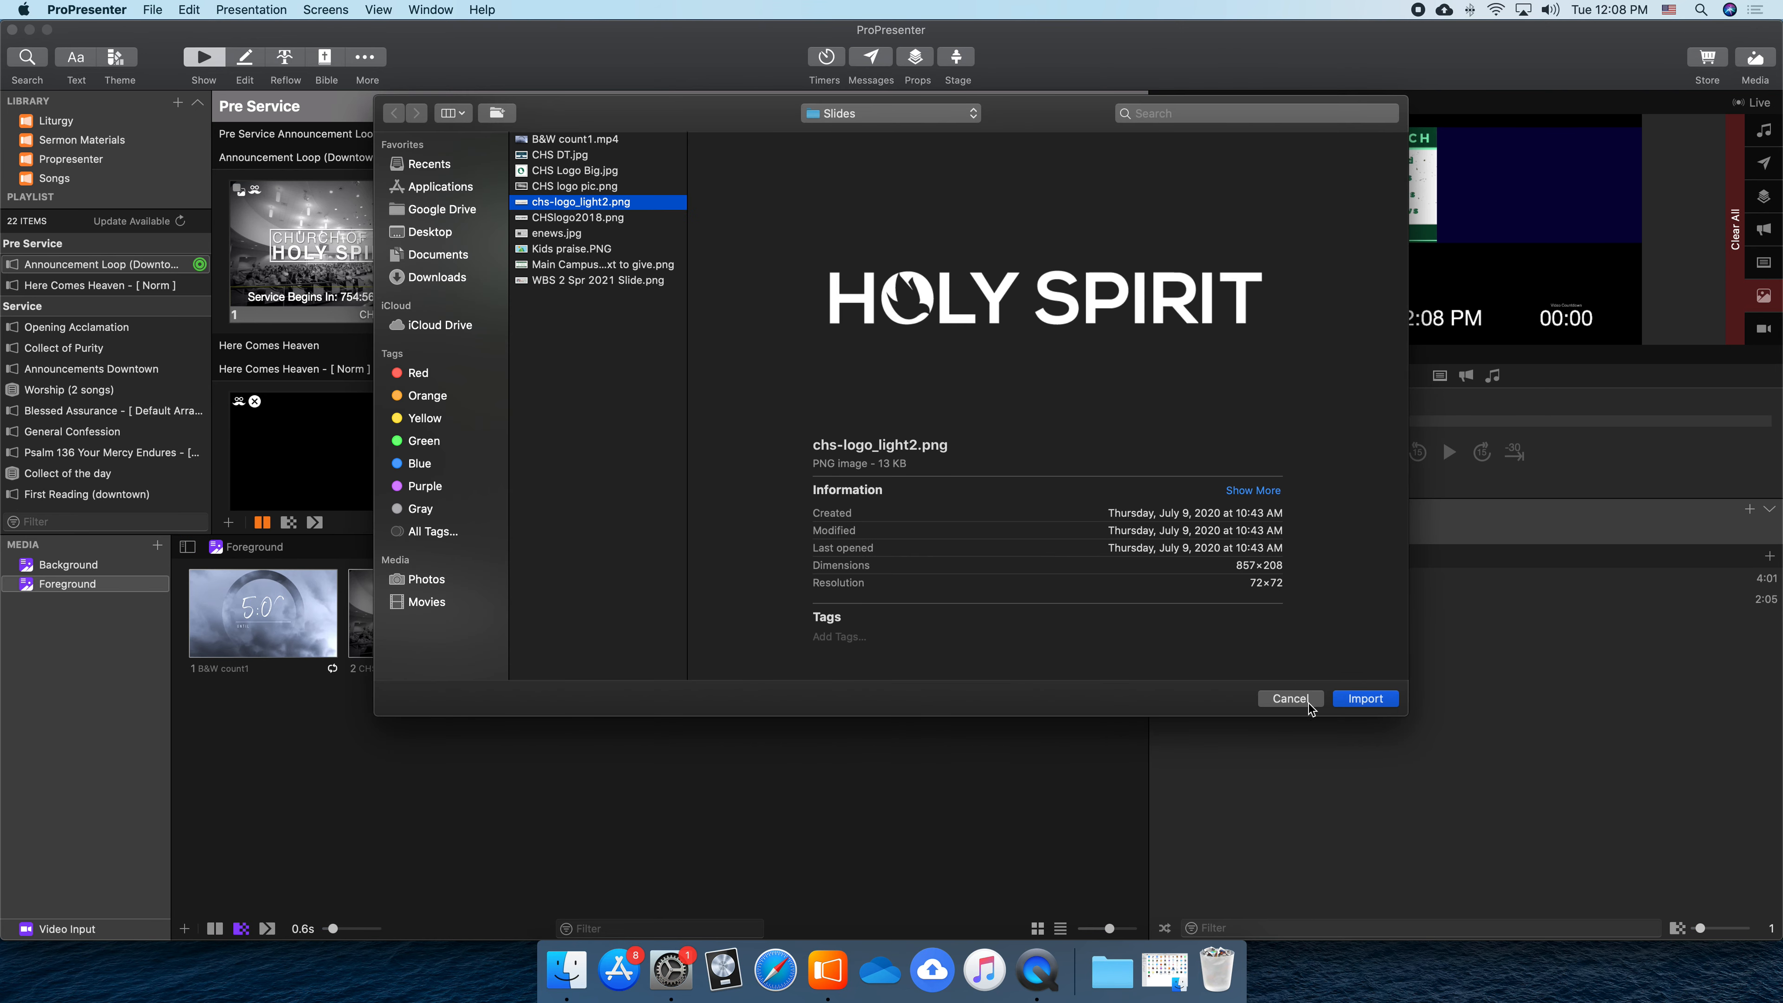
click(1290, 698)
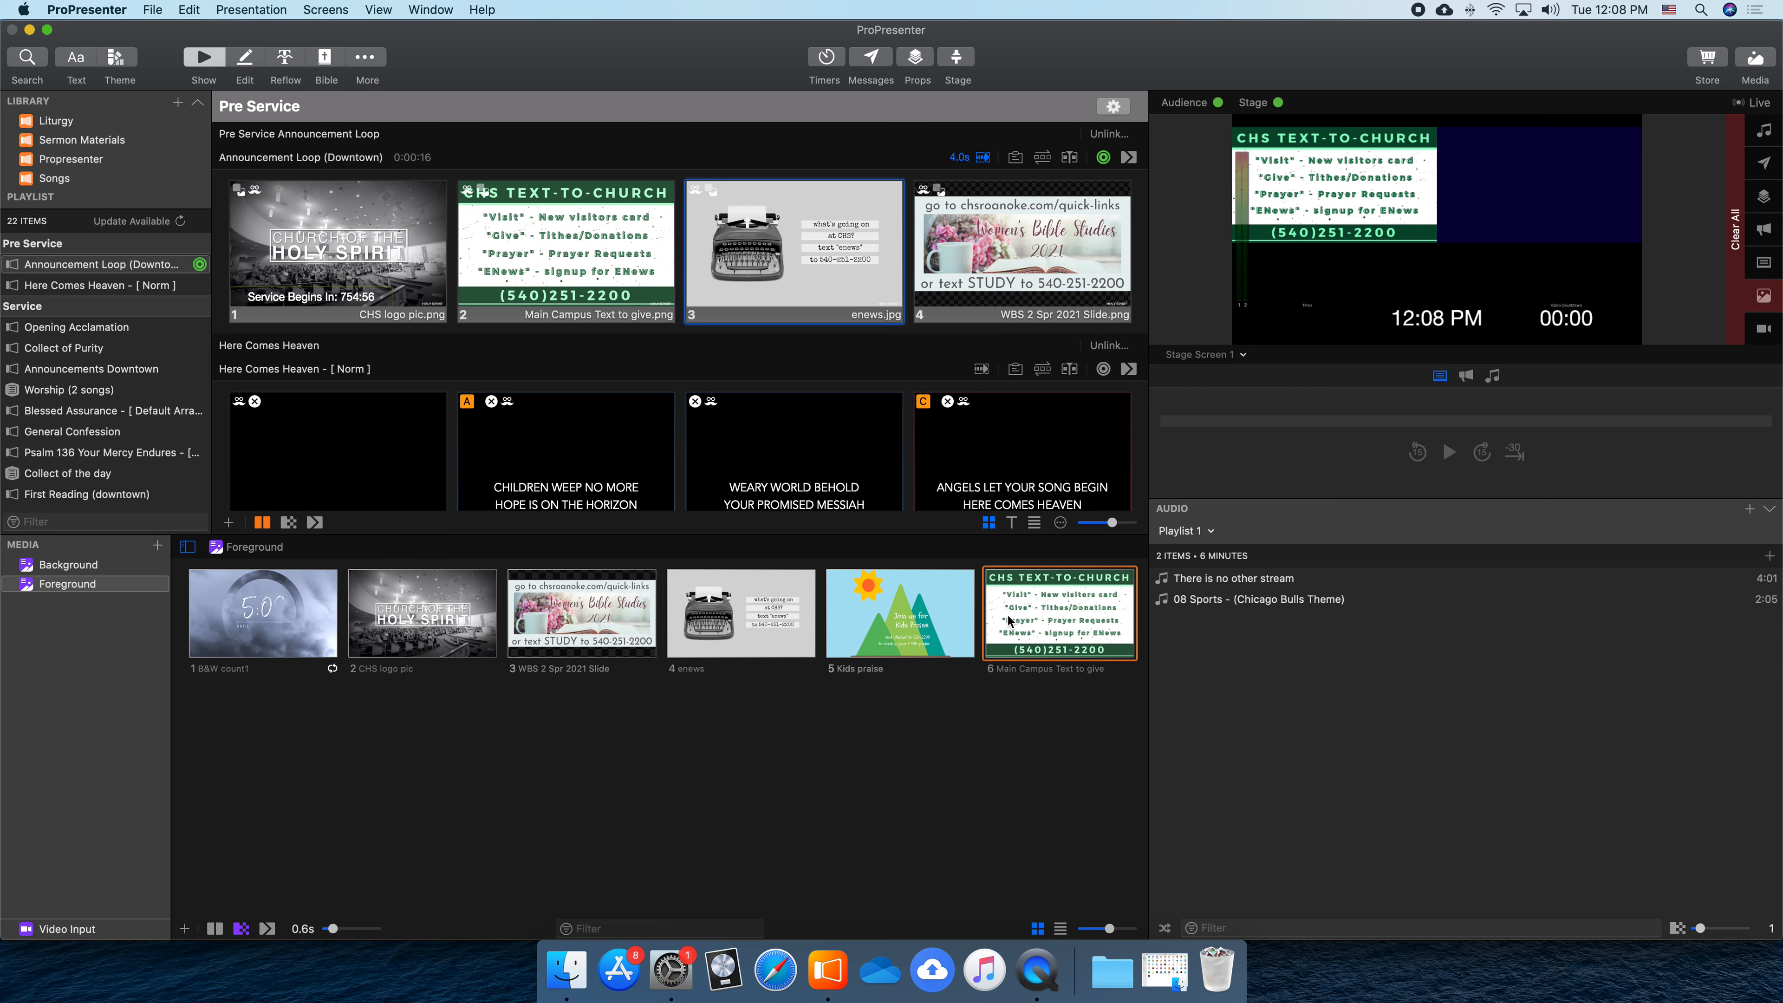
Show the Kids praise, enews, WBS 2 Spr 2021 Slide and CHS logo pic images live in turn, ending on WBS 2 Spr 2021 Slide
click(877, 606)
click(742, 608)
click(563, 605)
click(429, 615)
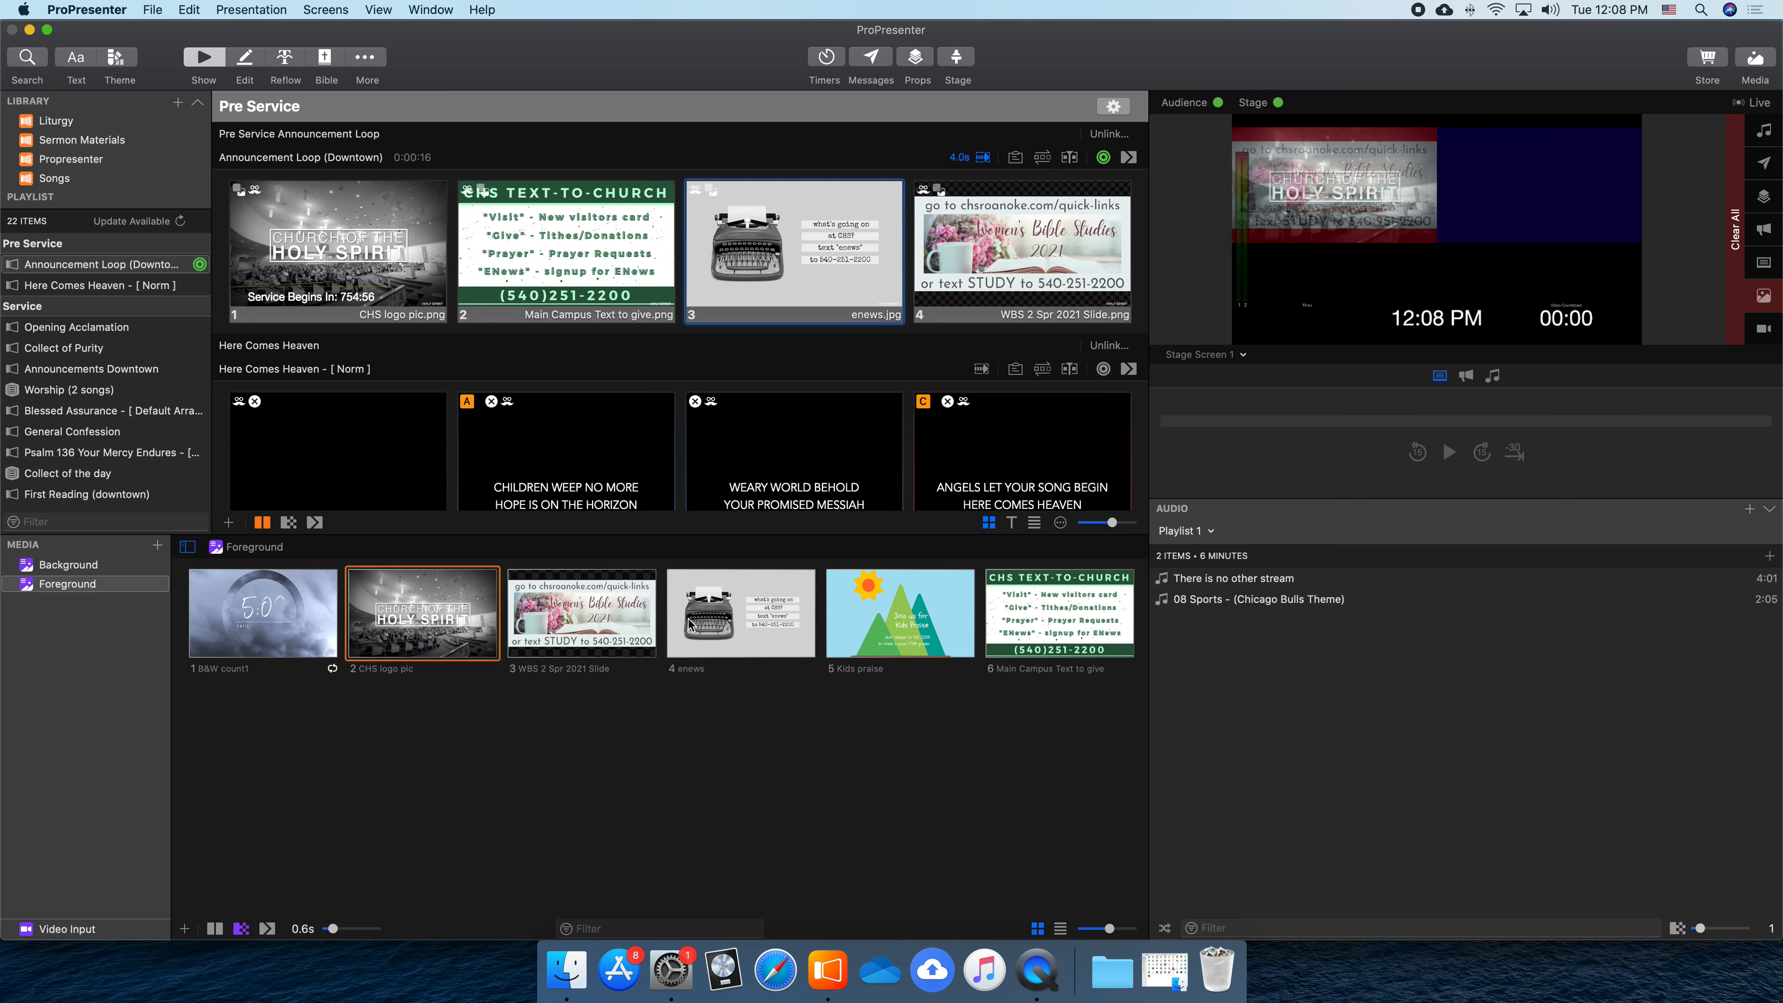
click(590, 633)
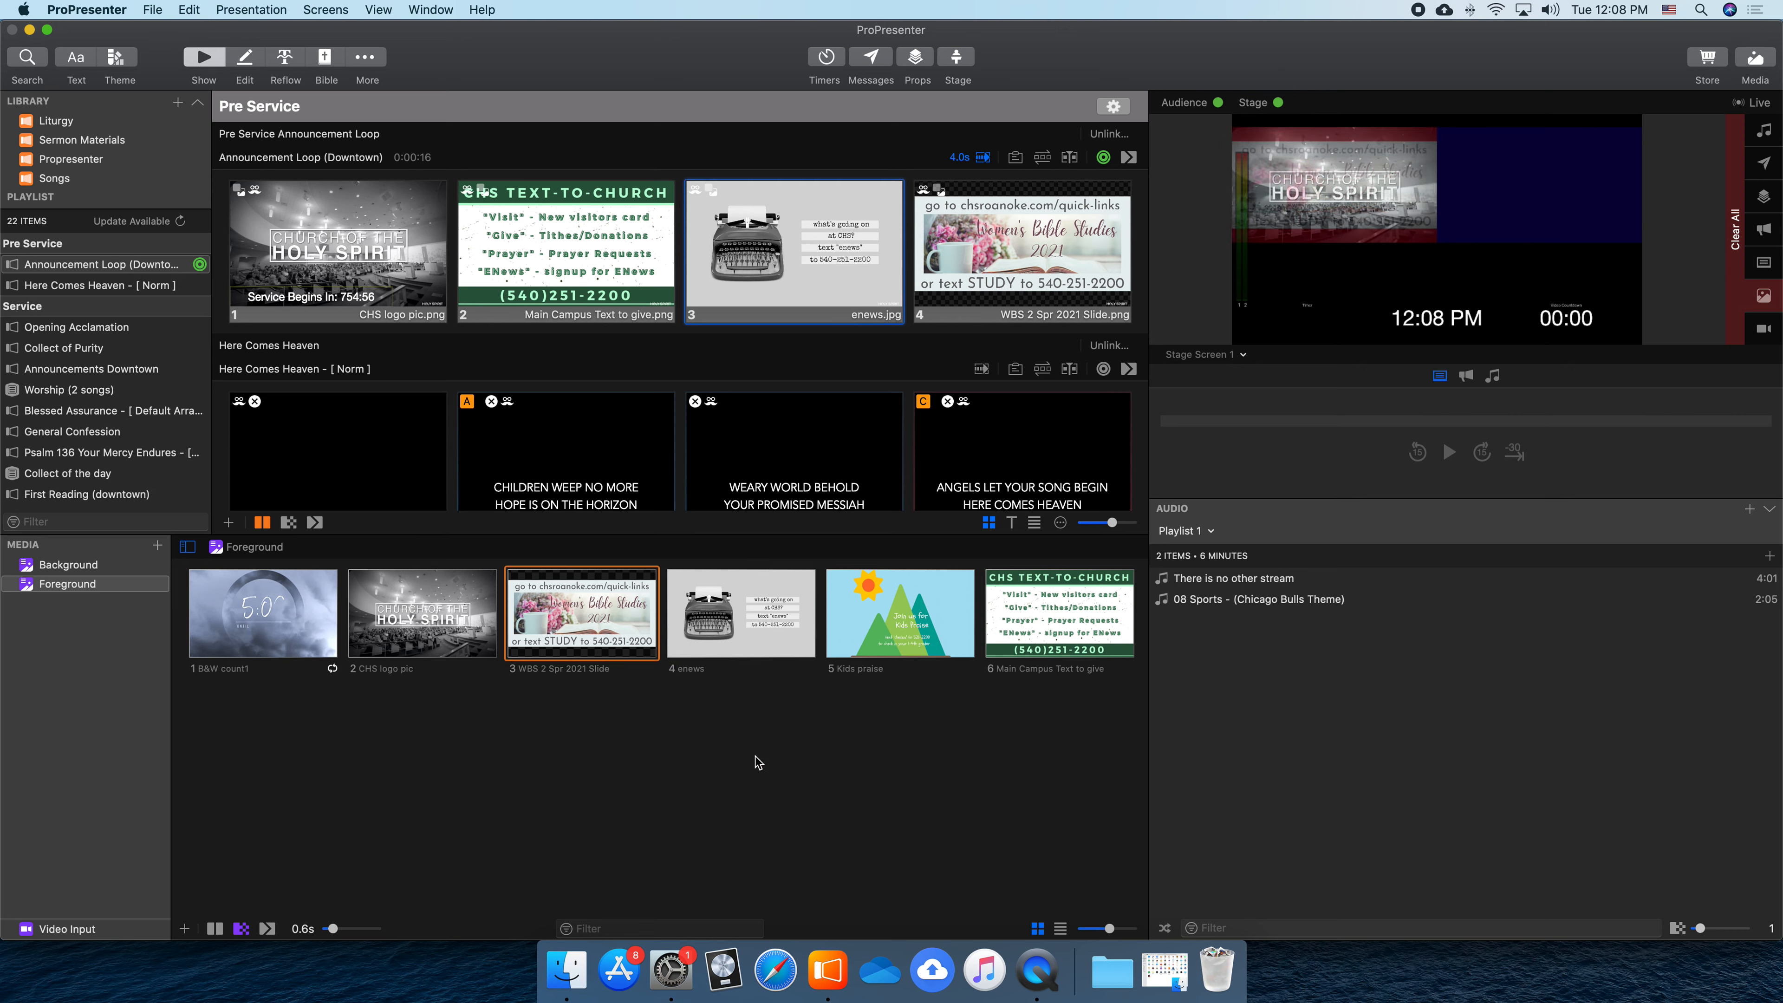
click(756, 758)
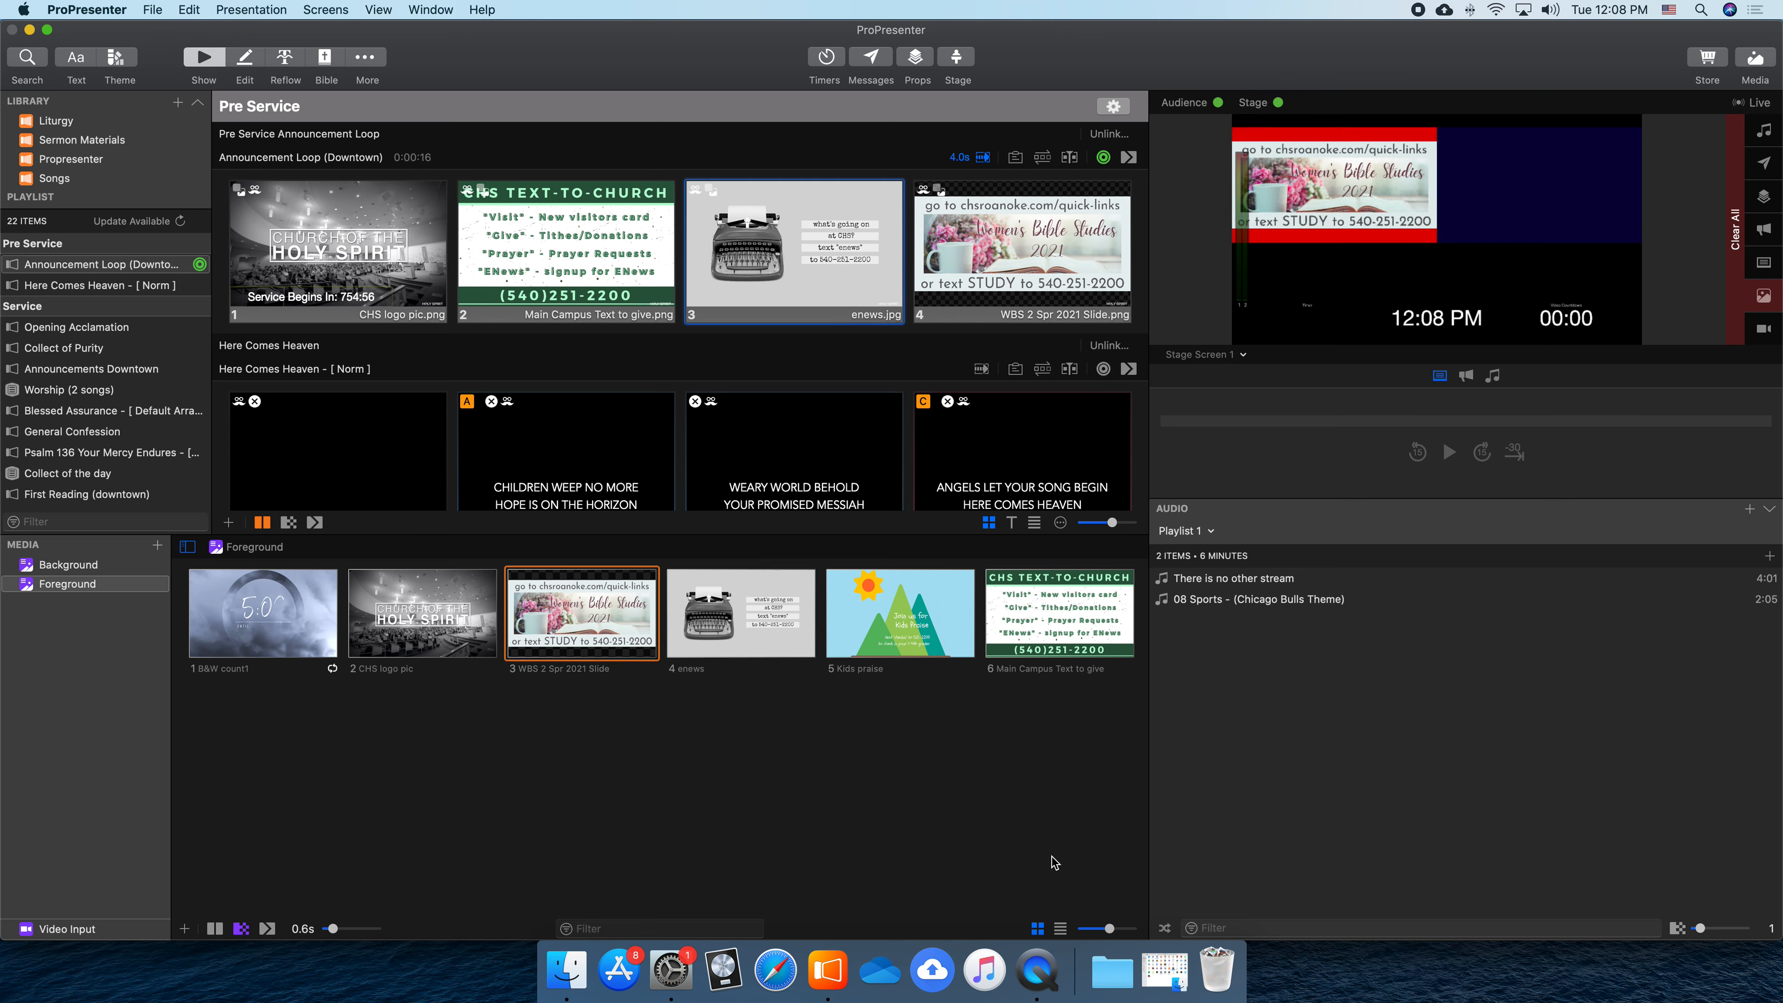
Empty the Mac's Trash
right_click(1217, 969)
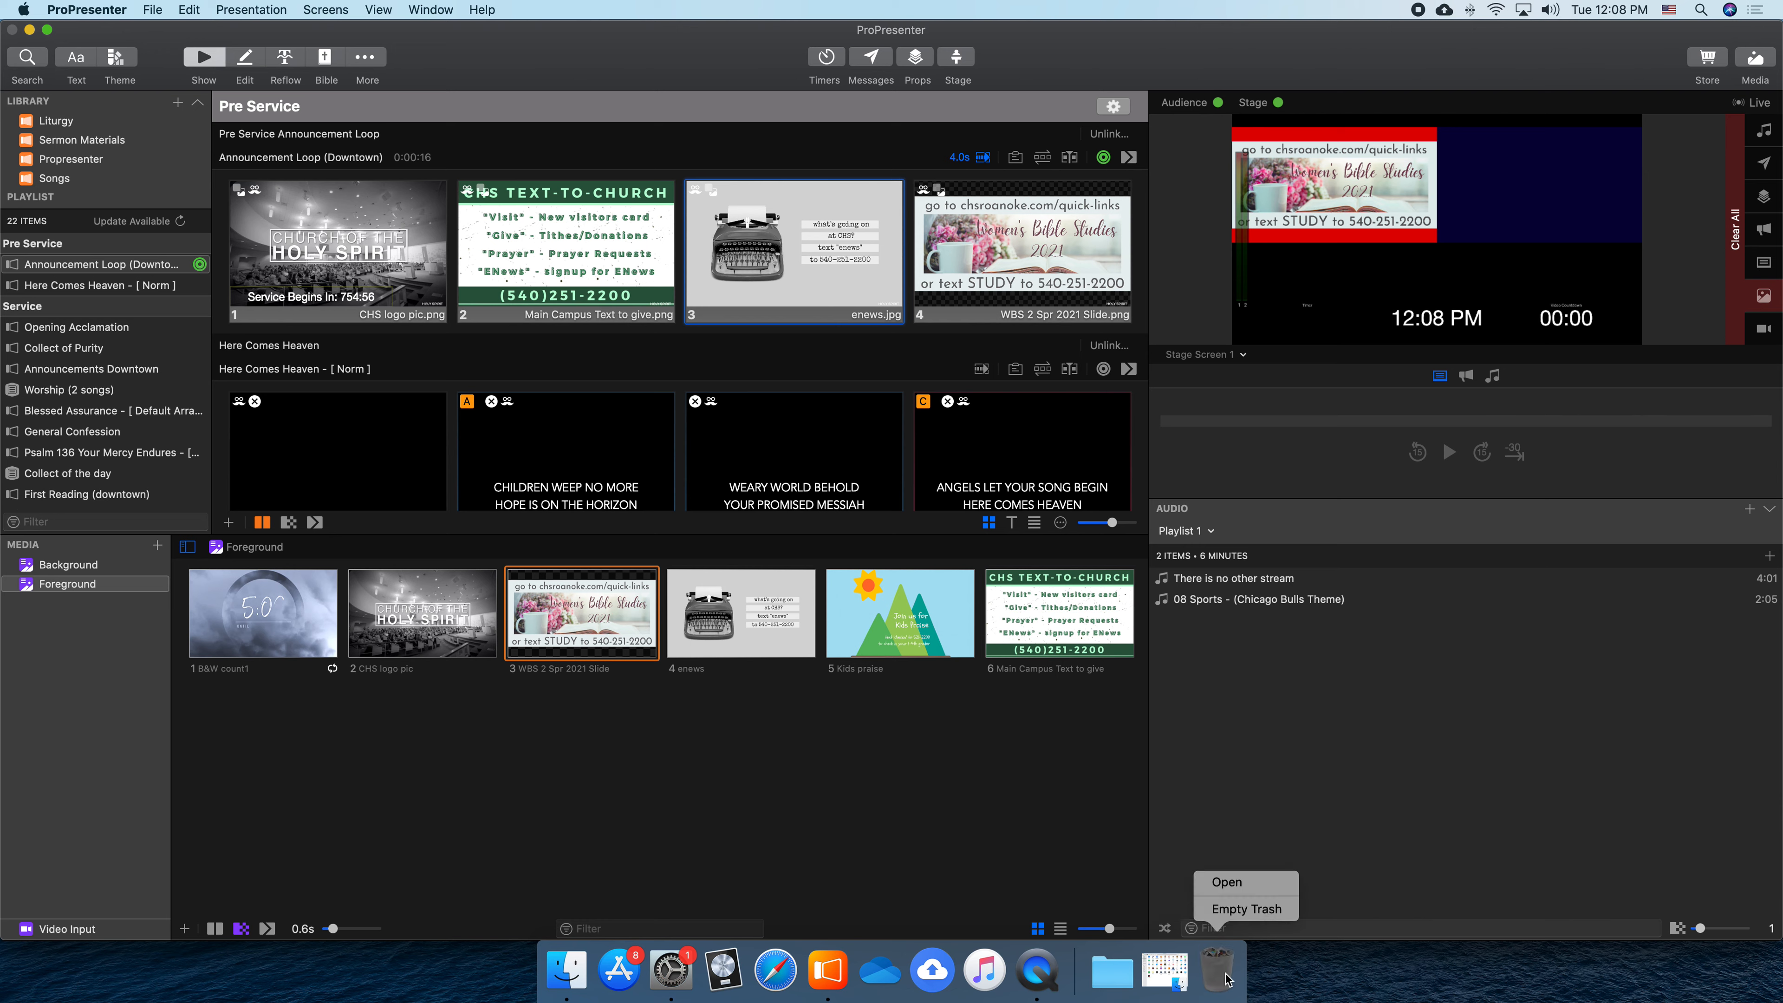
click(1259, 914)
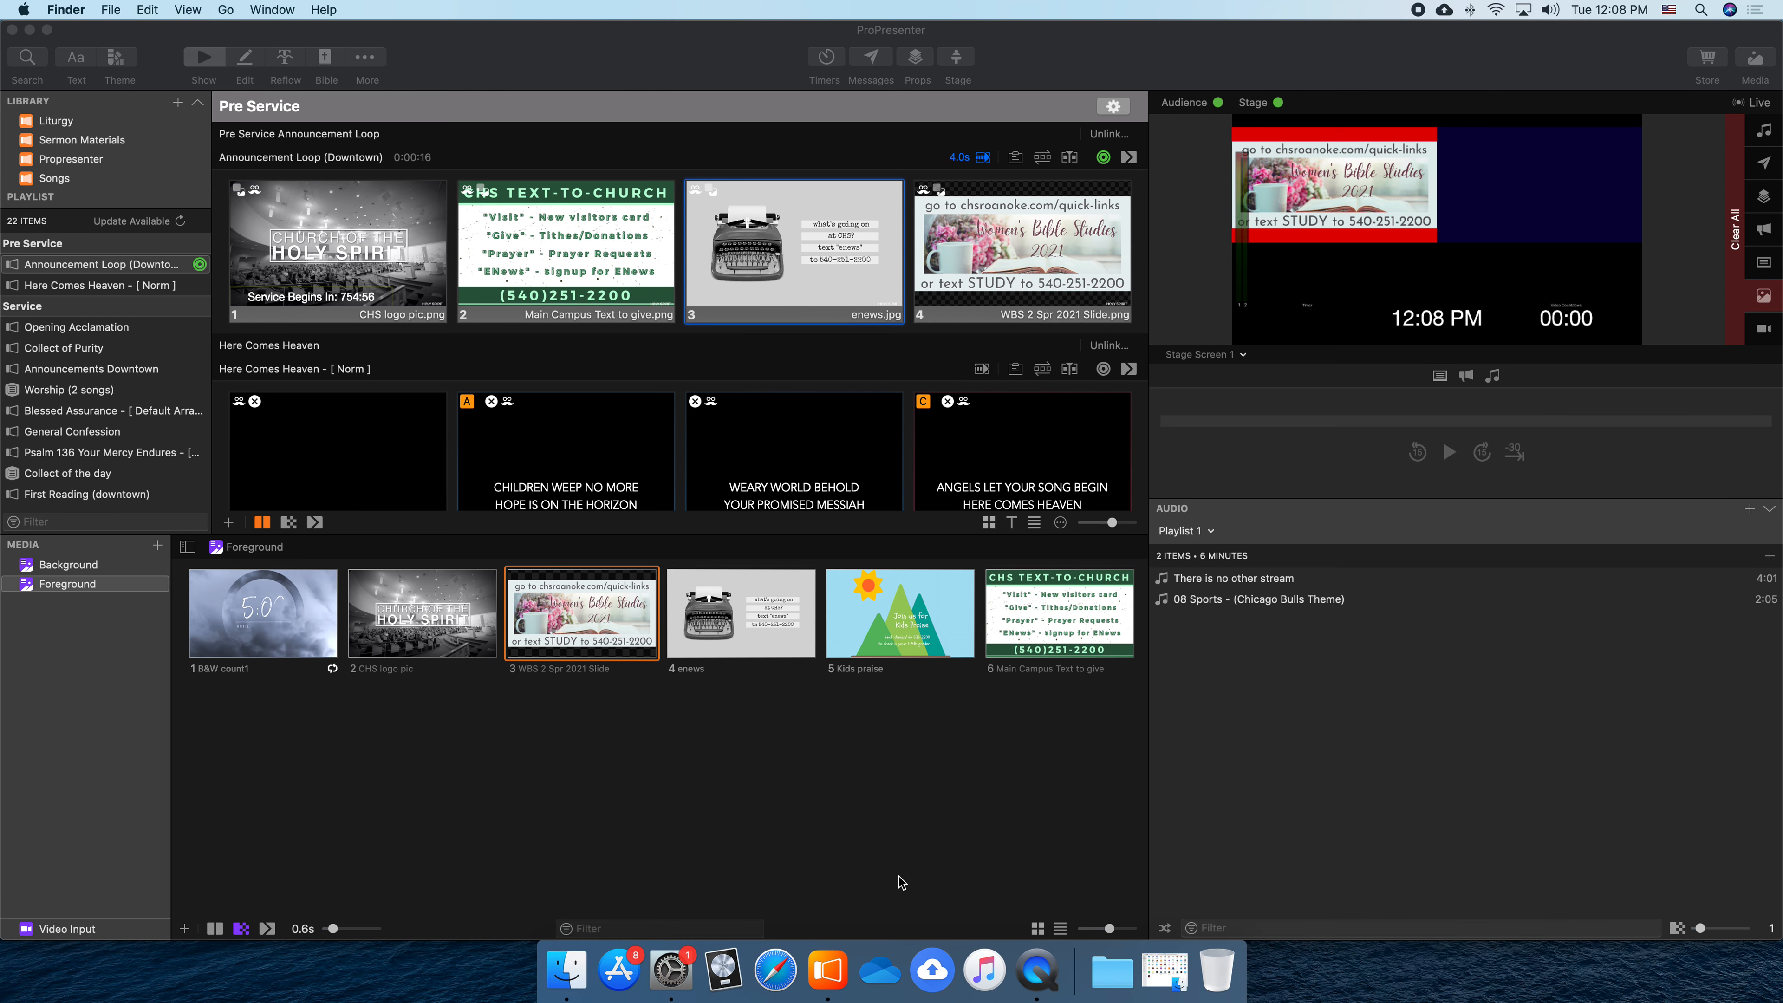